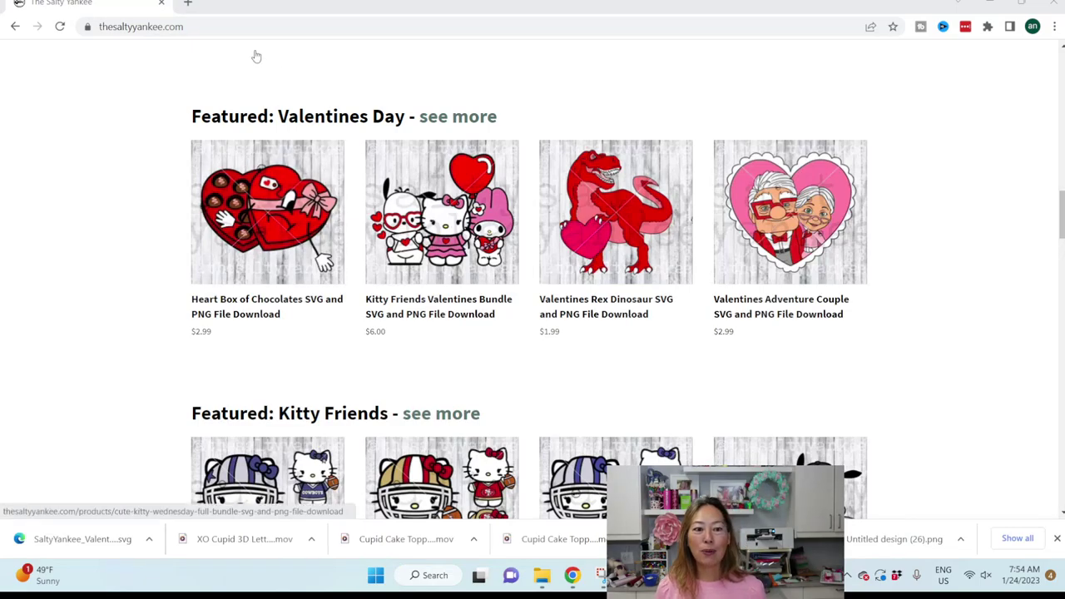
# Step: Scroll the Salty Yankee homepage to the Featured: Valentines Day designs
pyautogui.scroll(7, 269, 105)
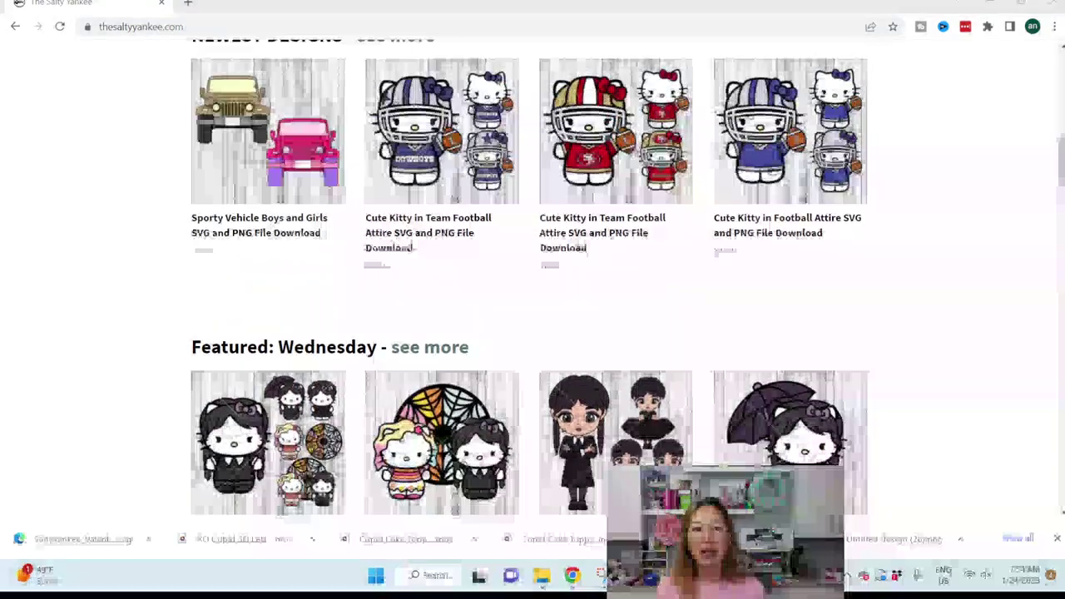
pyautogui.scroll(-6, 272, 108)
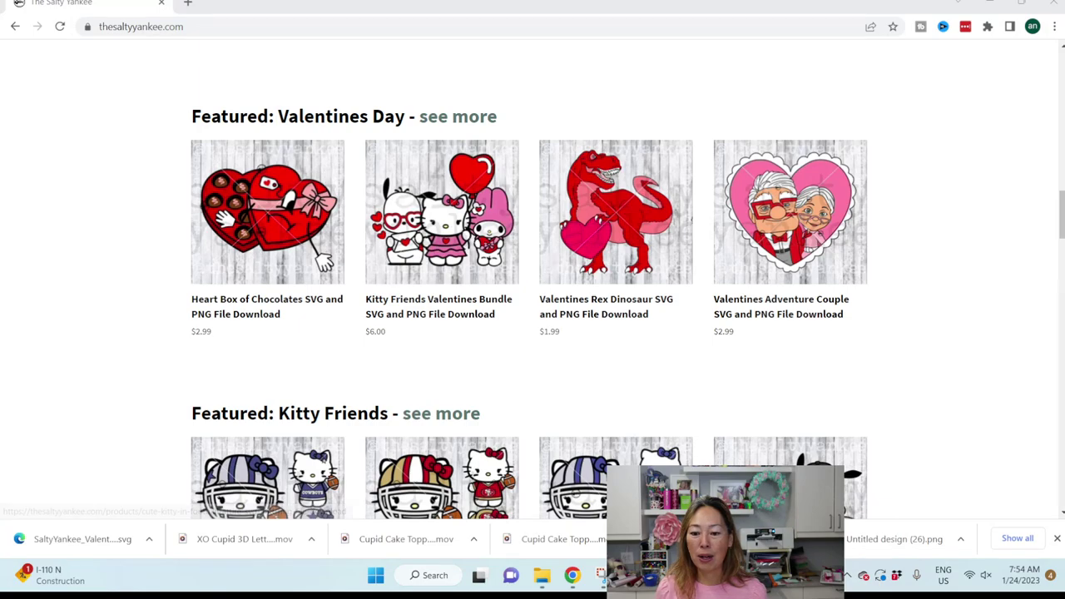
# Step: Search the Cricut image library for 'pochaco', then cancel when nothing turns up
pyautogui.click(664, 575)
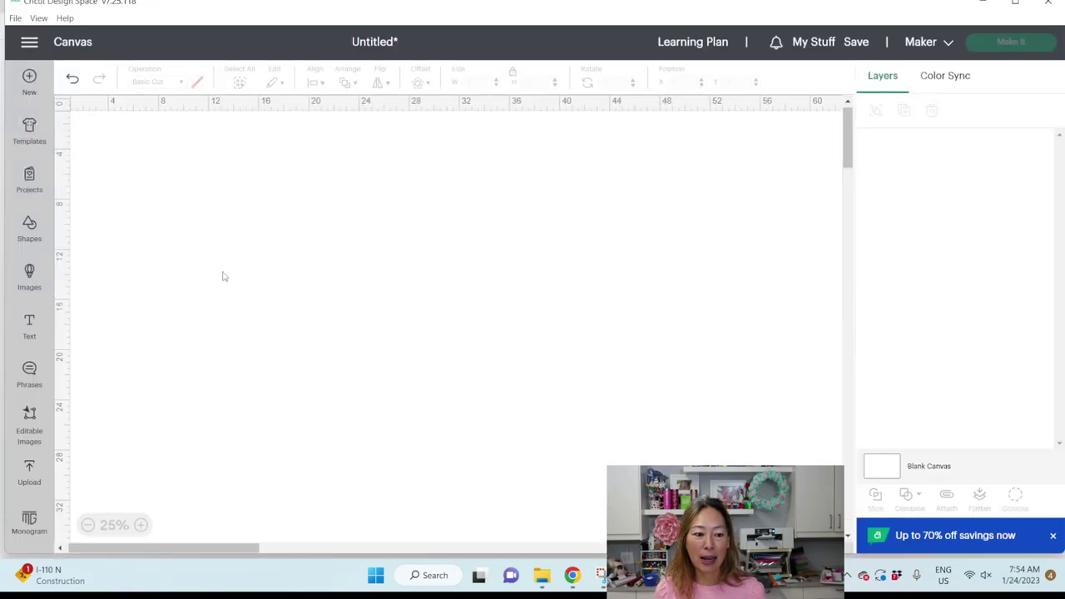
pyautogui.click(29, 275)
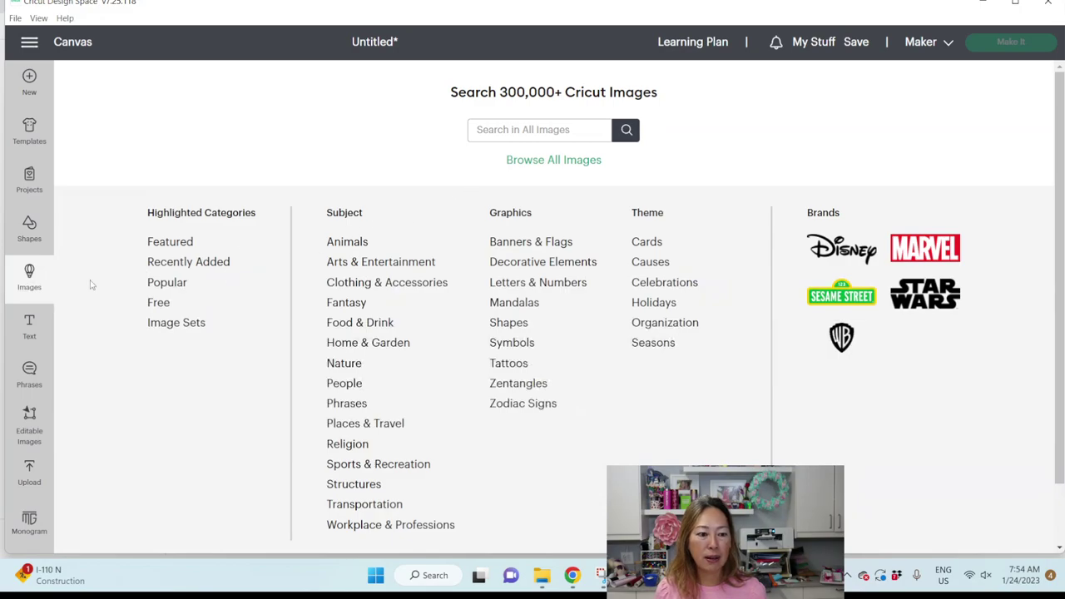
pyautogui.click(517, 130)
pyautogui.write('pochaco')
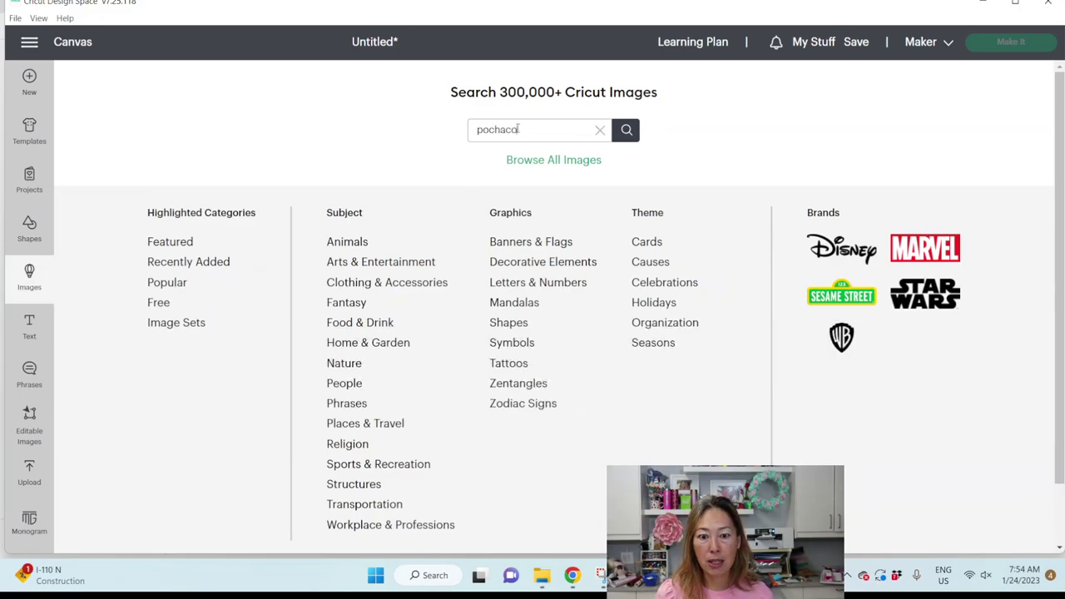
pyautogui.press('Return')
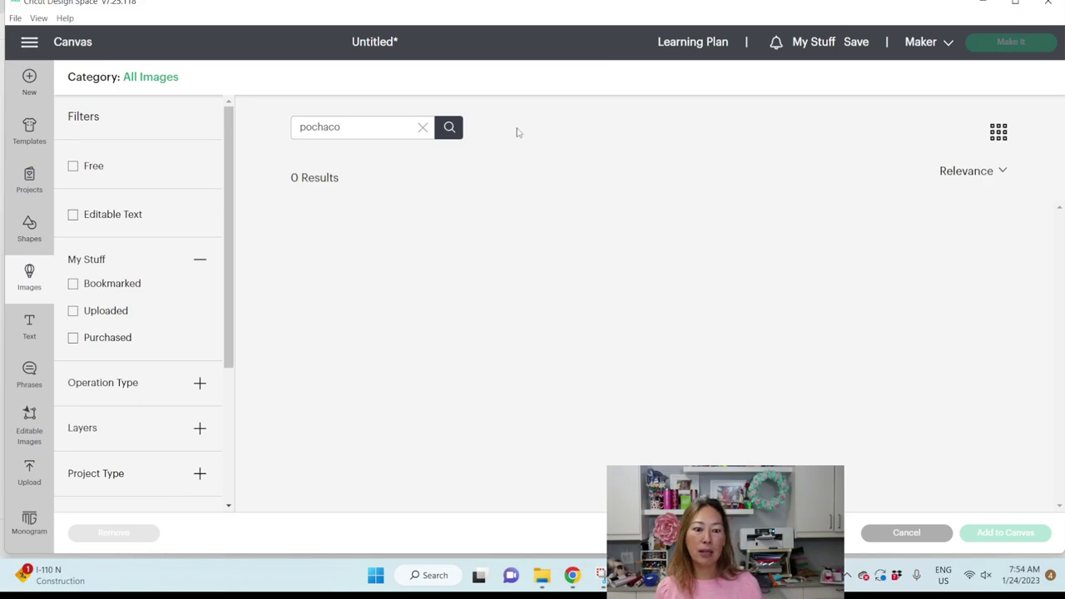
pyautogui.click(910, 535)
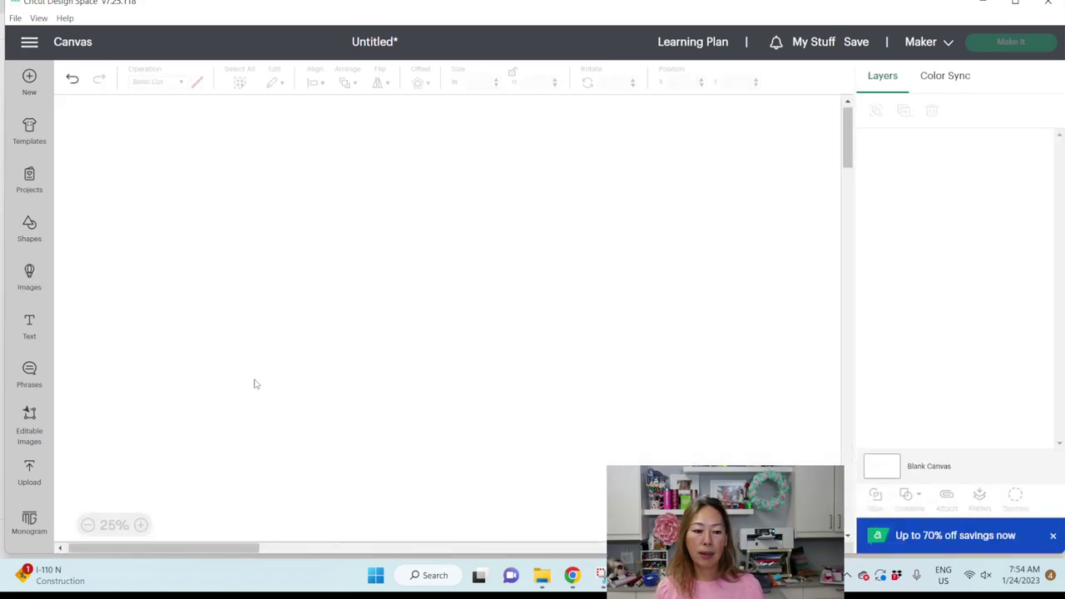
# Step: Add the uploaded Pochacco Valentine image to the canvas
pyautogui.click(29, 473)
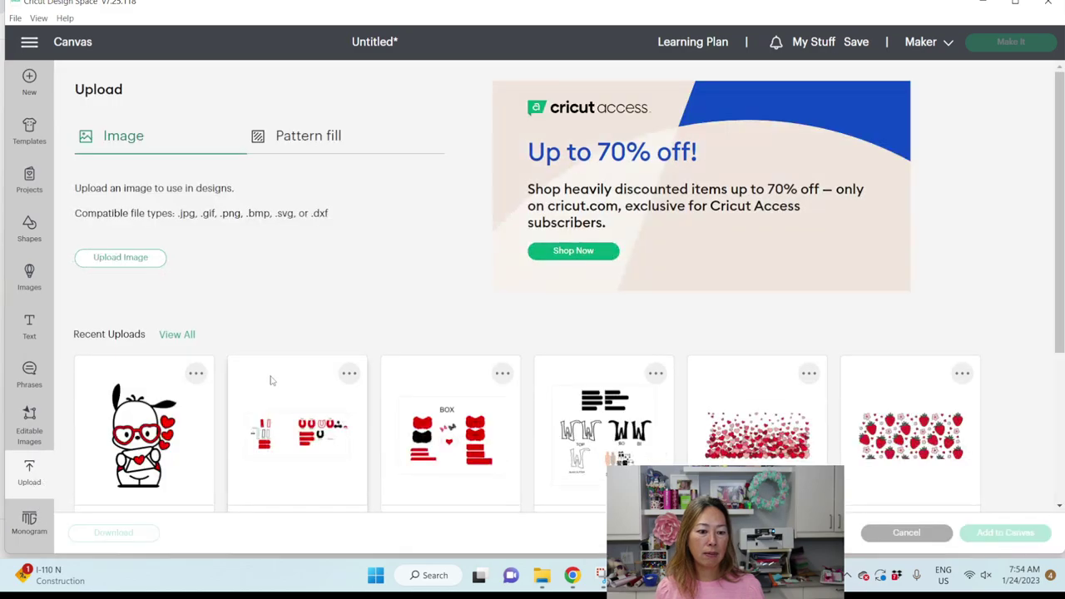
pyautogui.click(143, 429)
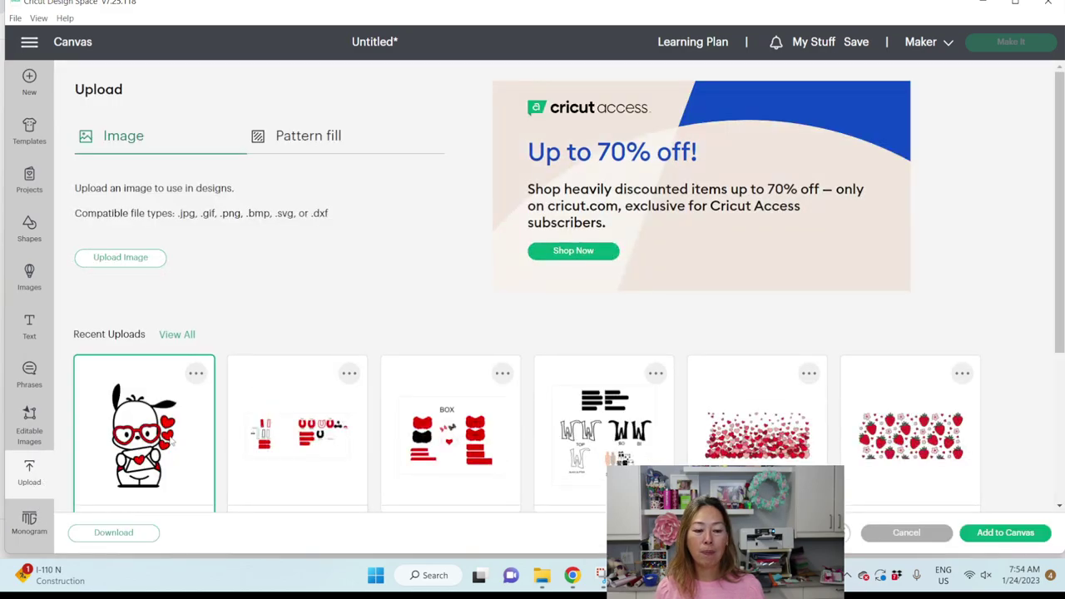
pyautogui.click(1015, 533)
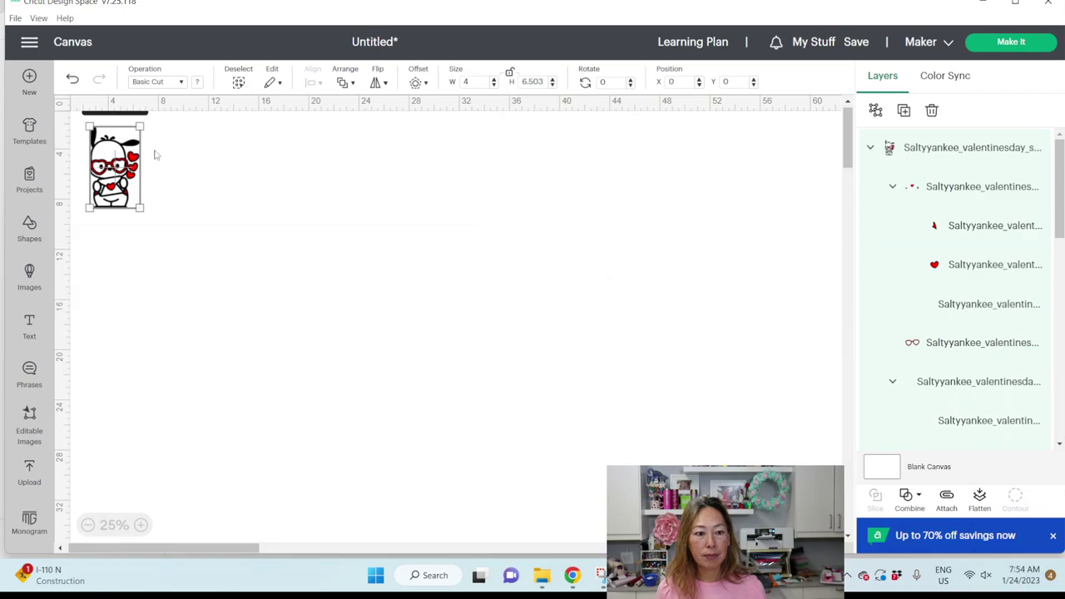
# Step: Move the Pochacco image toward the canvas middle and set its width to 11.5 in
pyautogui.moveTo(113, 165); pyautogui.dragTo(332, 243)
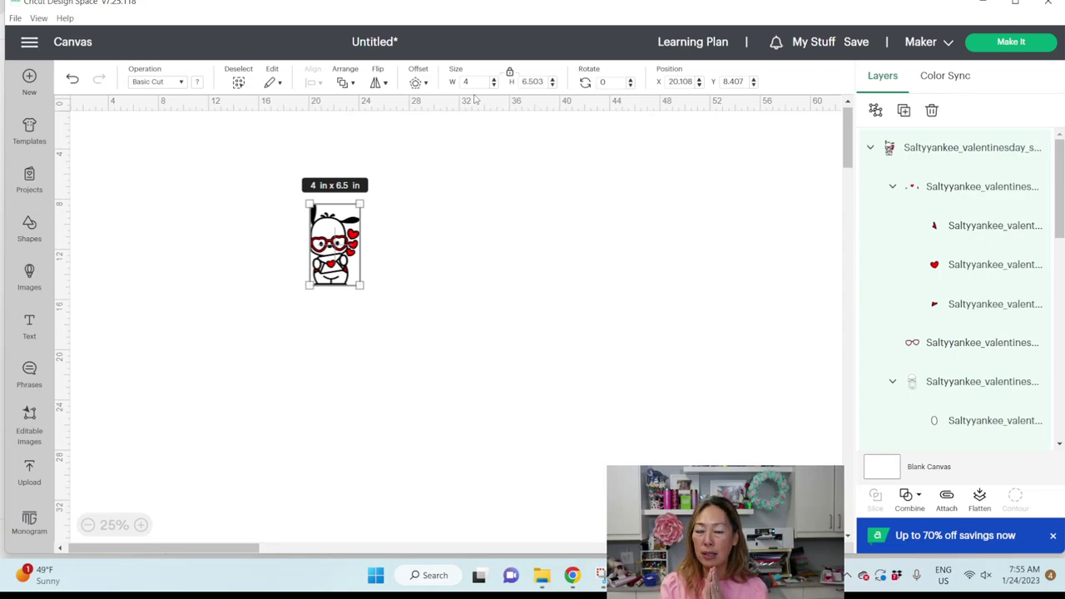
pyautogui.doubleClick(467, 81)
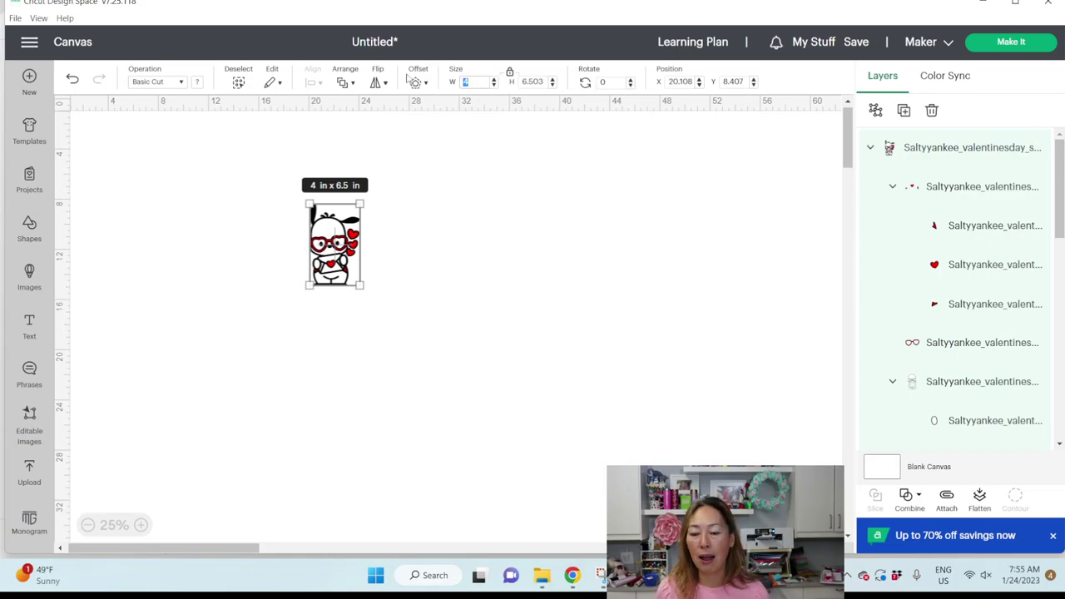
pyautogui.write('11.5')
pyautogui.press('Return')
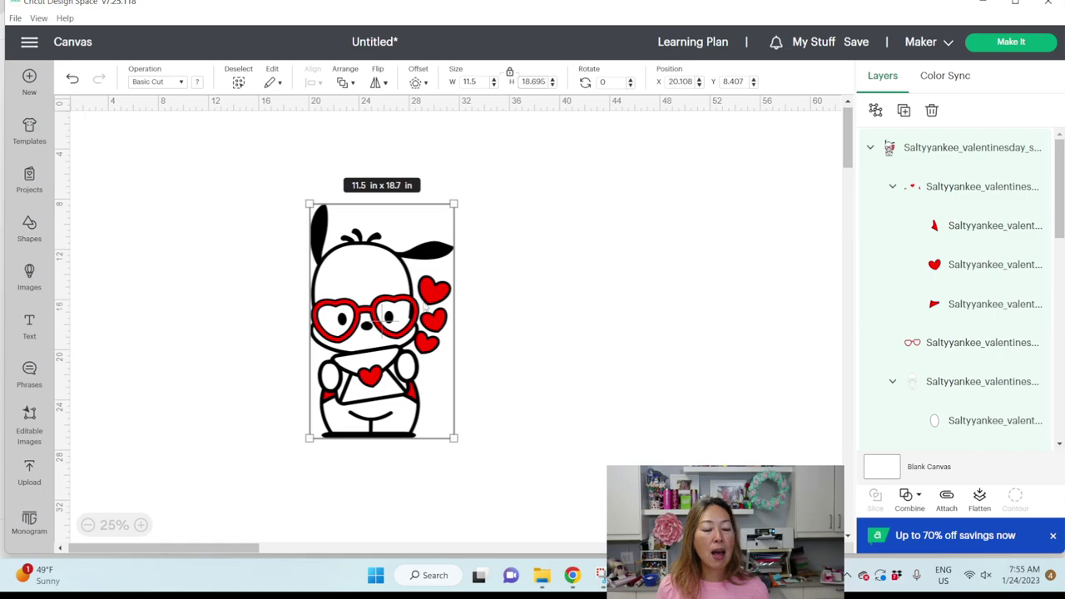
# Step: Zoom in to inspect the face and glasses, then zoom back out to the whole canvas
pyautogui.click(141, 525)
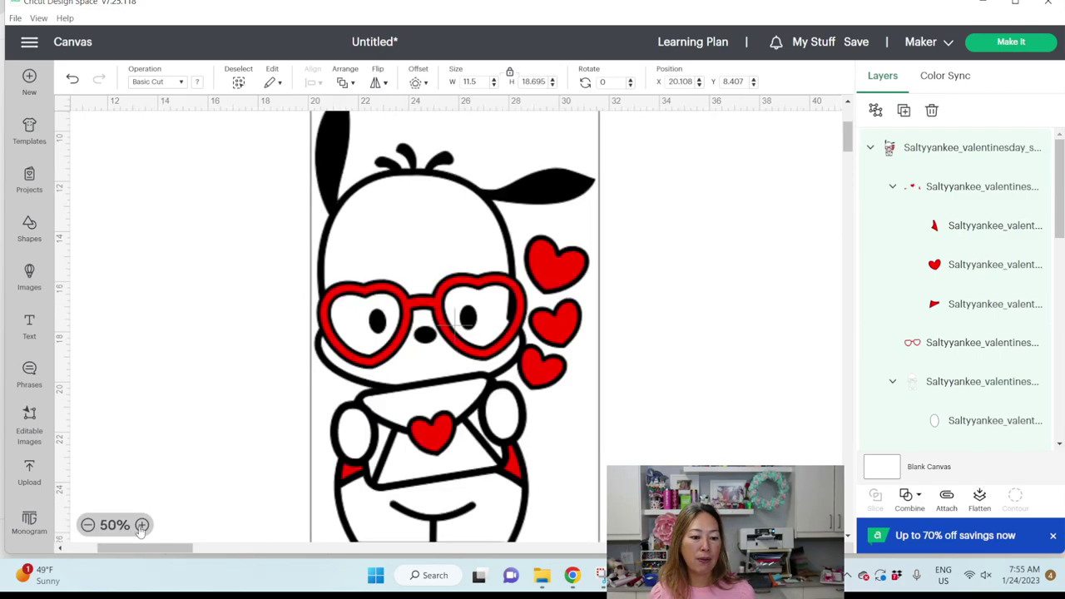
pyautogui.click(141, 525)
pyautogui.click(140, 525)
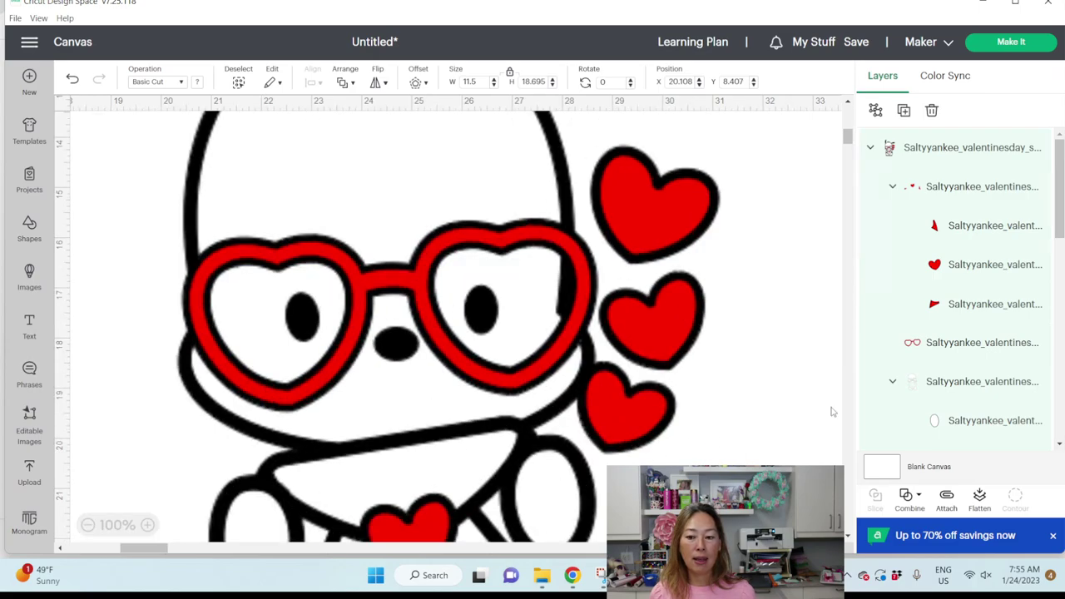
pyautogui.click(806, 421)
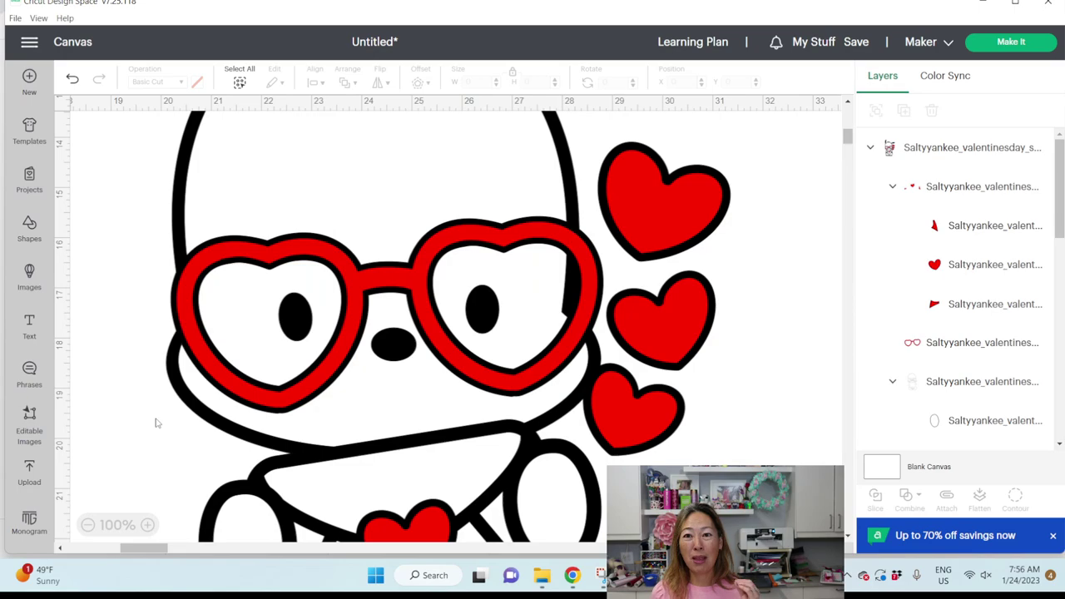
pyautogui.click(88, 525)
pyautogui.click(88, 525)
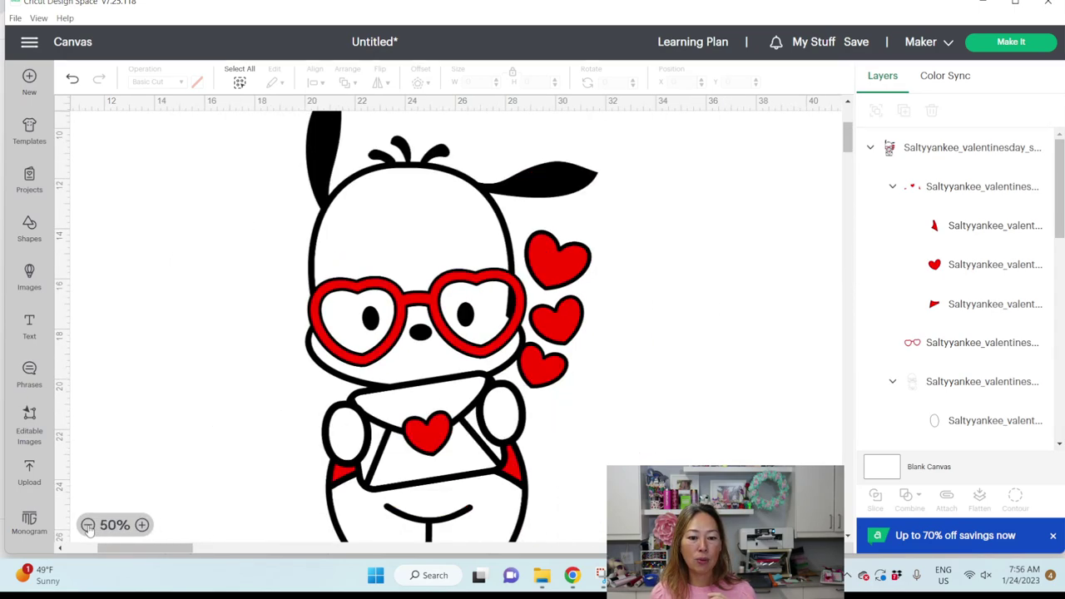
pyautogui.click(88, 525)
# Step: Shift the design left, ungroup it into separate layer groups, and deselect
pyautogui.moveTo(356, 345); pyautogui.dragTo(287, 344)
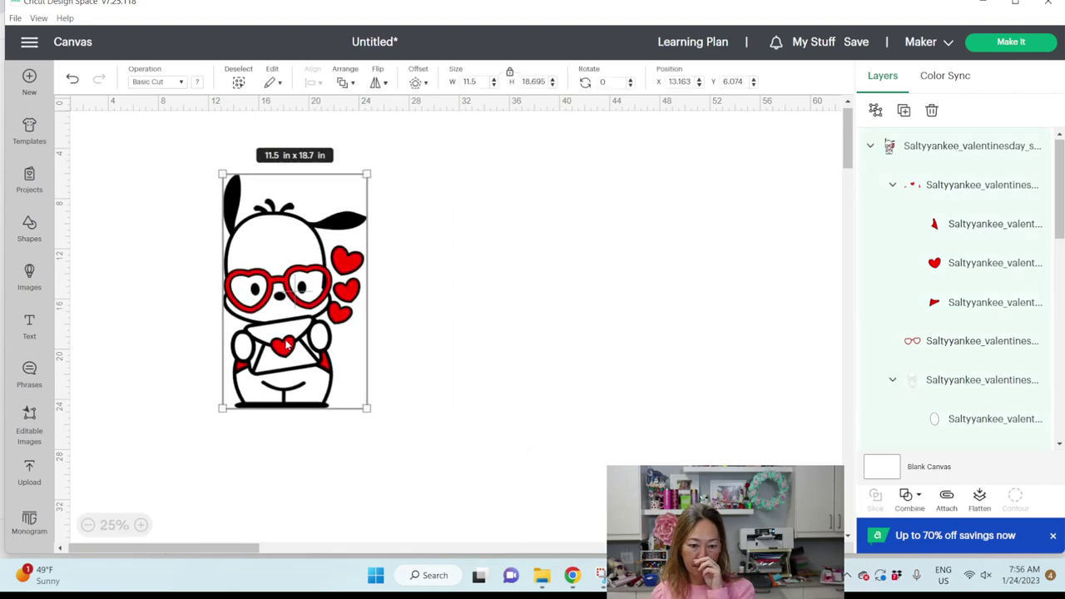
pyautogui.click(877, 111)
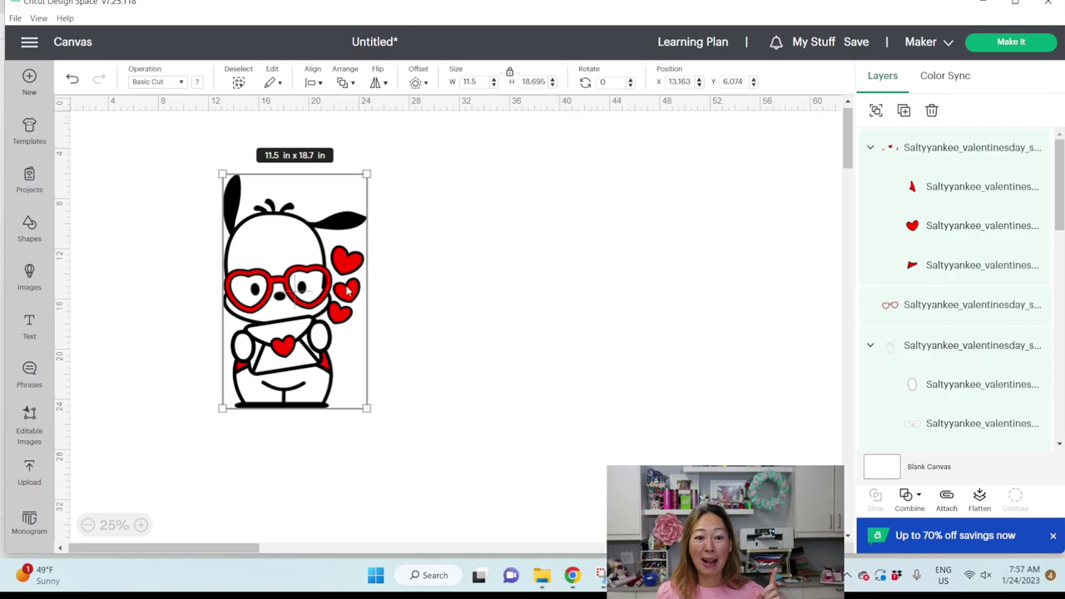
pyautogui.click(500, 267)
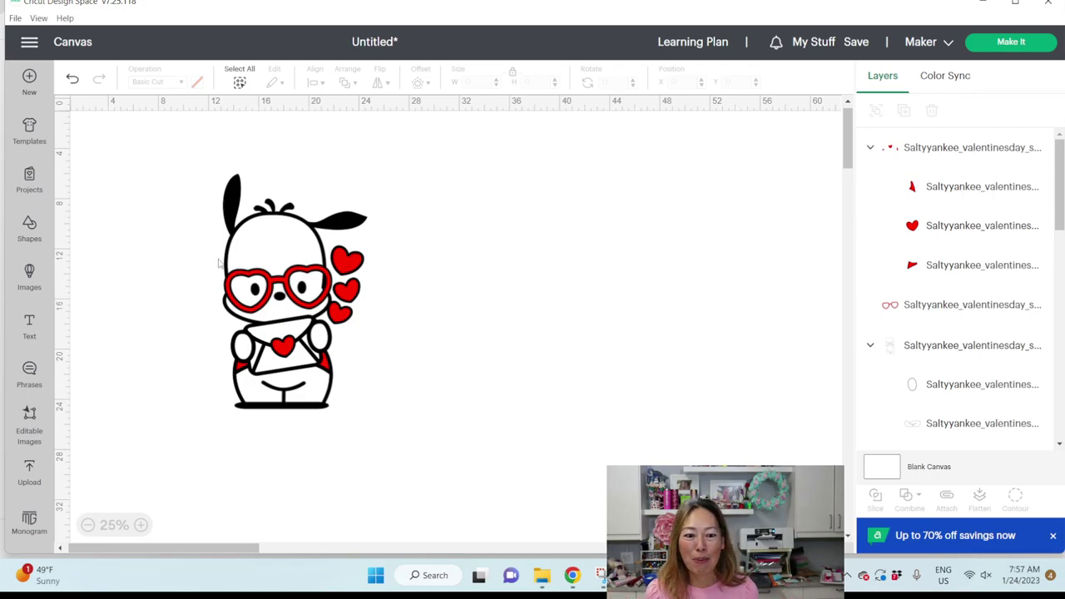
# Step: Move the white face layers to the right and set the red heart glasses on that face
pyautogui.moveTo(249, 250); pyautogui.dragTo(571, 216)
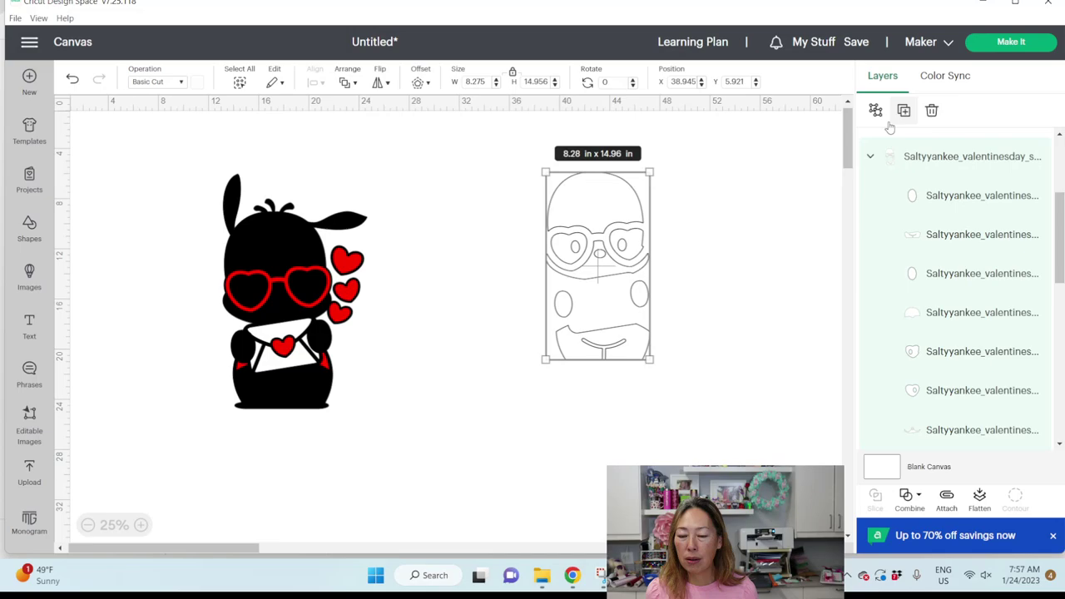
pyautogui.click(314, 304)
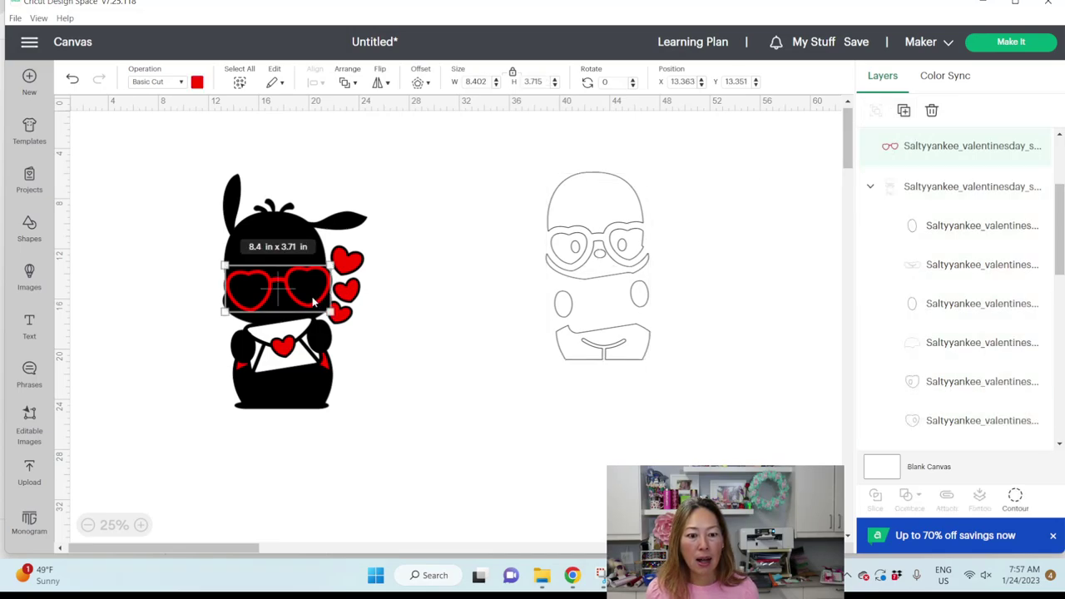
pyautogui.moveTo(315, 303); pyautogui.dragTo(639, 266)
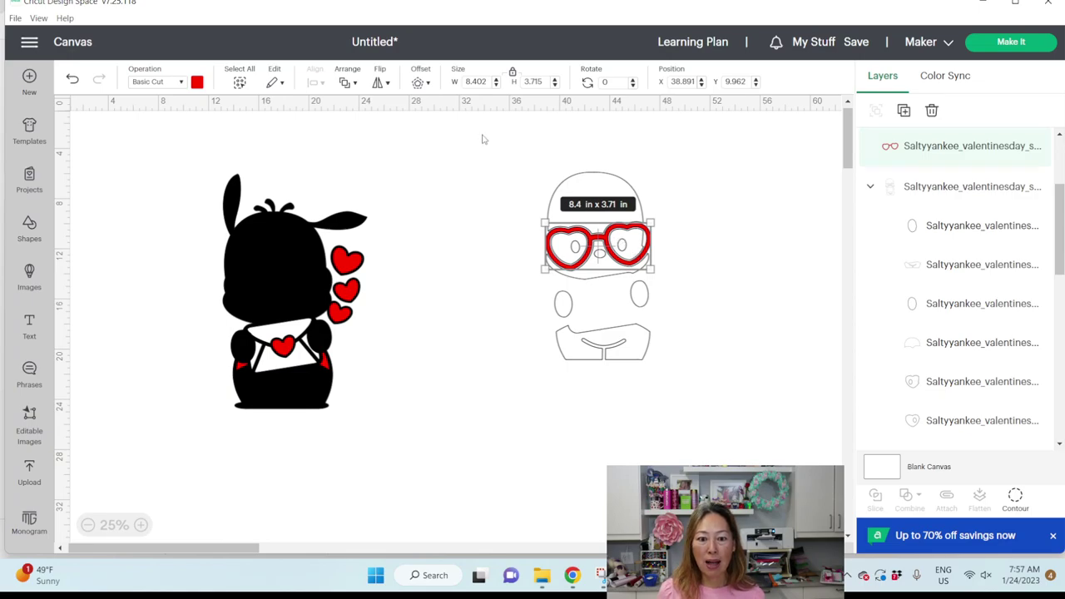
# Step: Create a 0.10 in offset around the red heart glasses
pyautogui.click(419, 82)
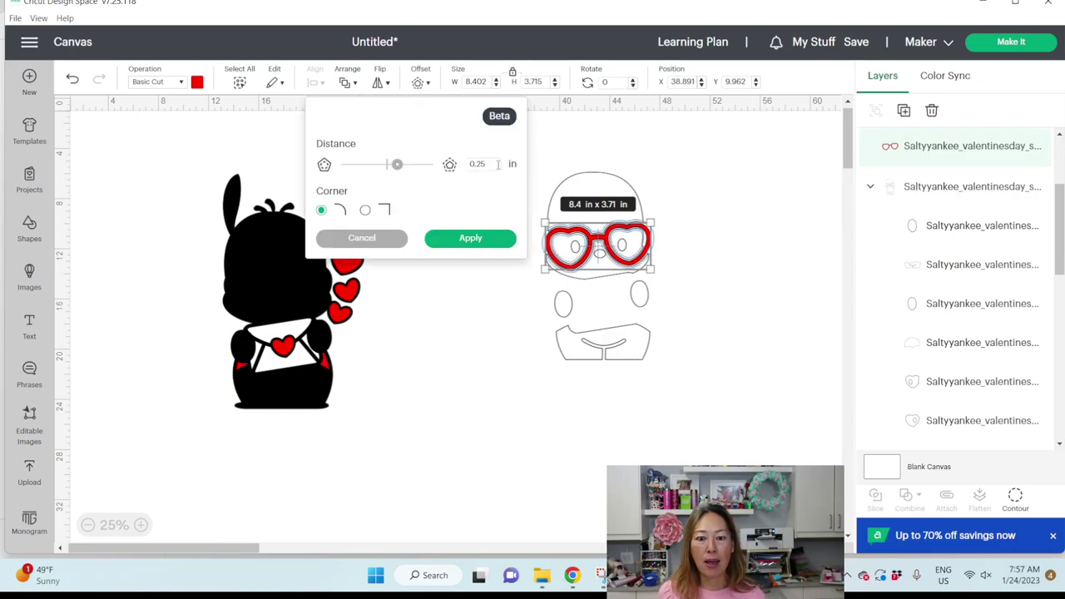
pyautogui.moveTo(493, 164); pyautogui.dragTo(434, 167)
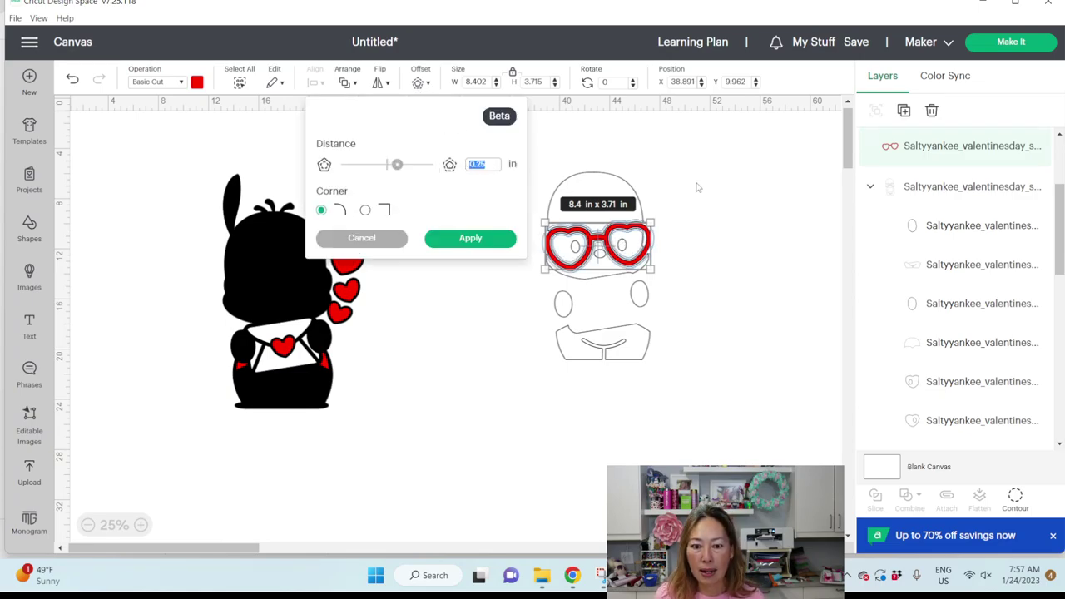
pyautogui.press('BackSpace')
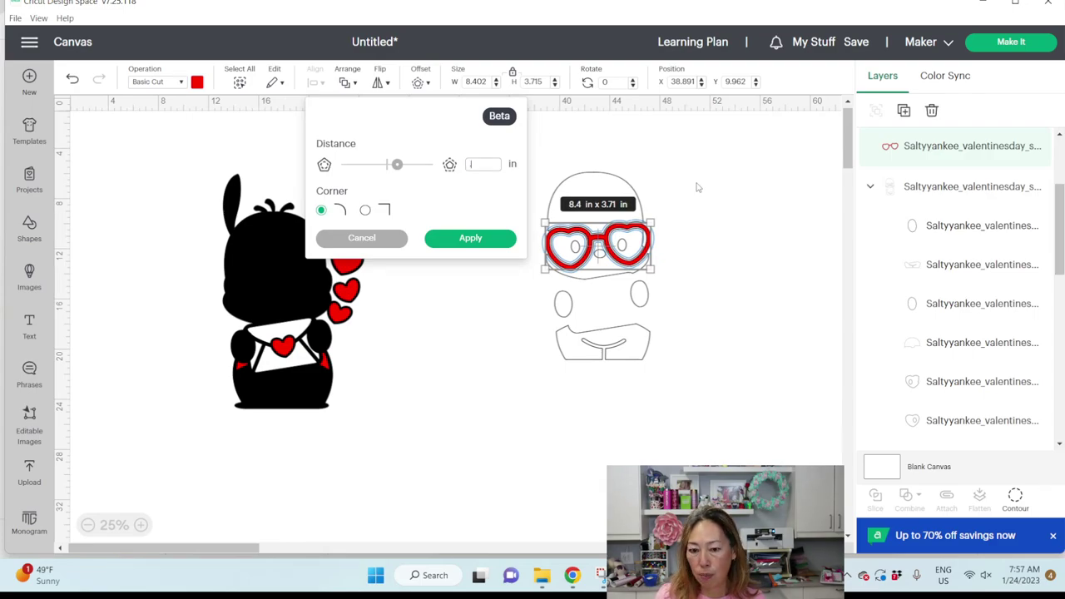
pyautogui.write('.10')
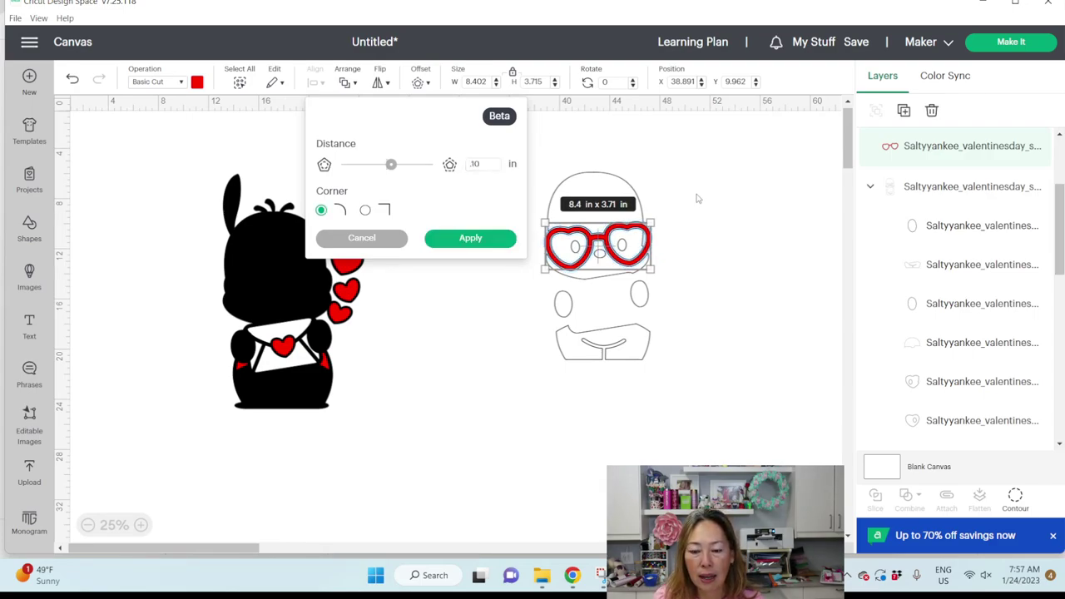
pyautogui.click(702, 197)
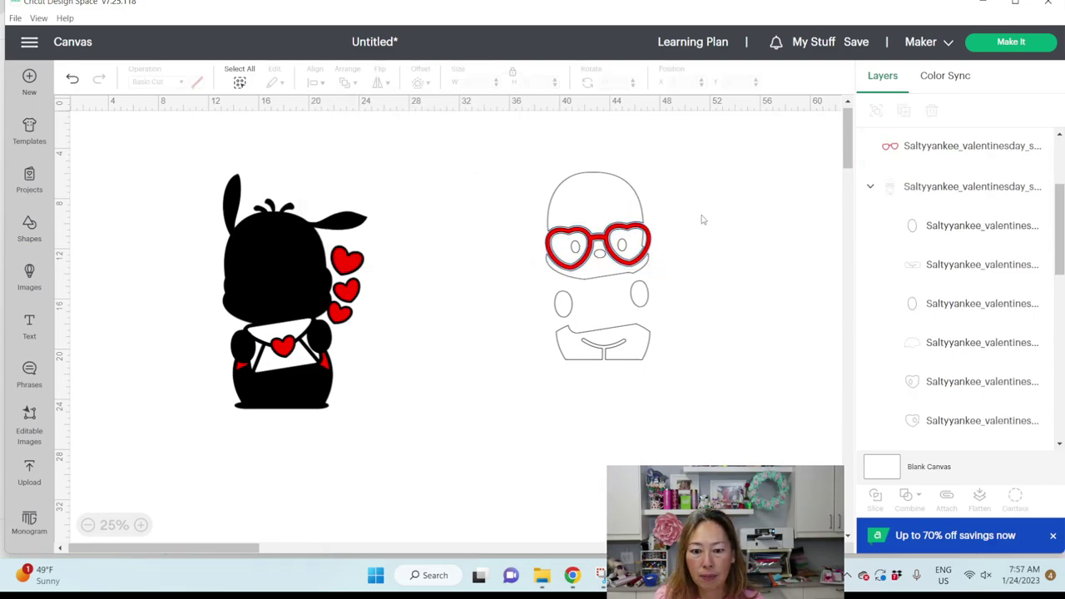
pyautogui.click(639, 229)
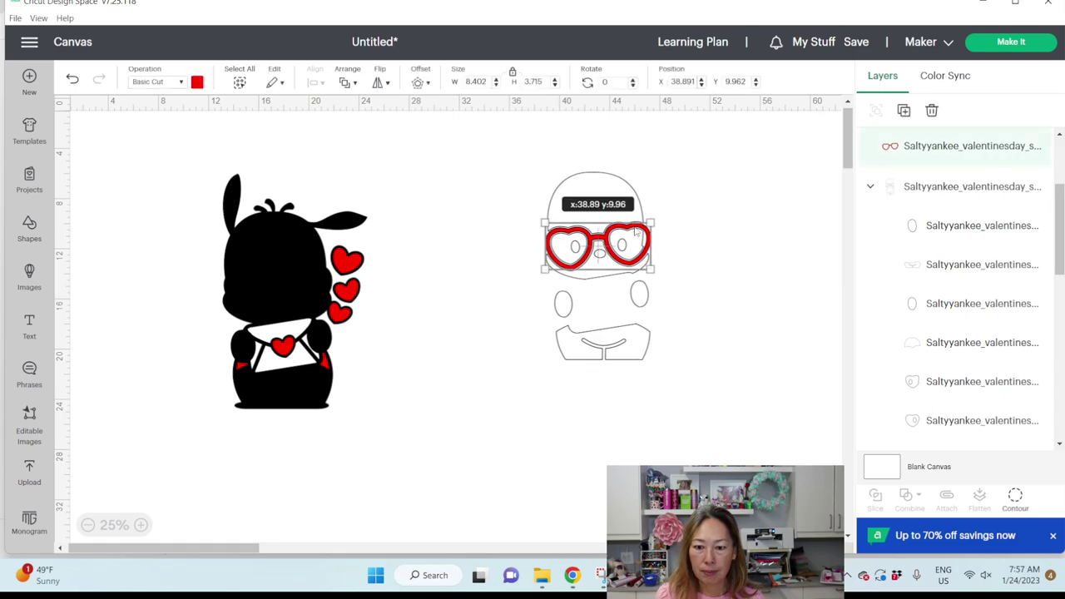
pyautogui.click(418, 82)
pyautogui.moveTo(496, 164); pyautogui.dragTo(456, 167)
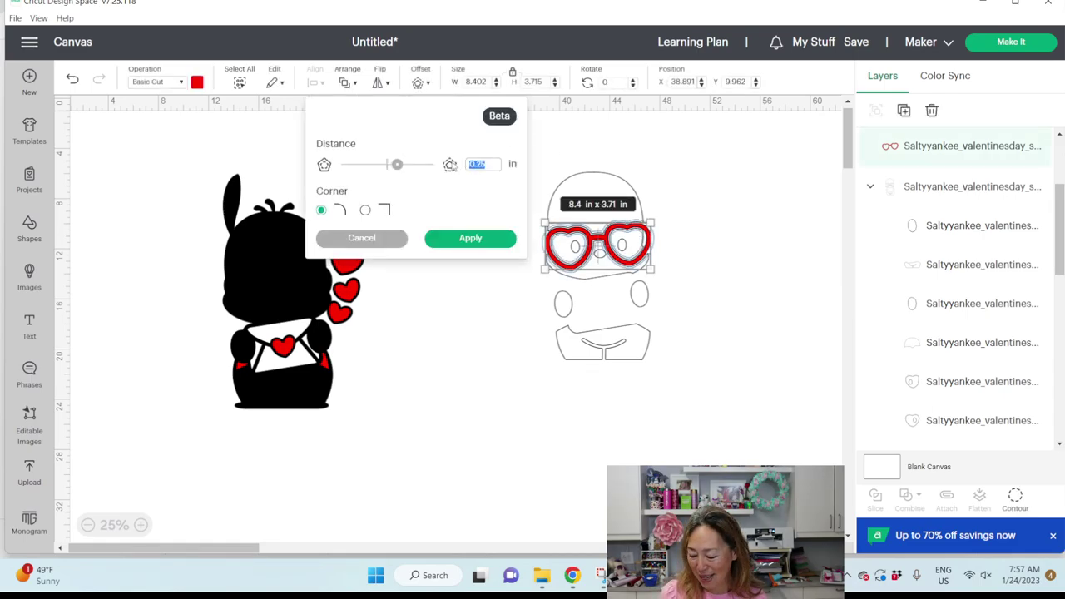
pyautogui.write('.10')
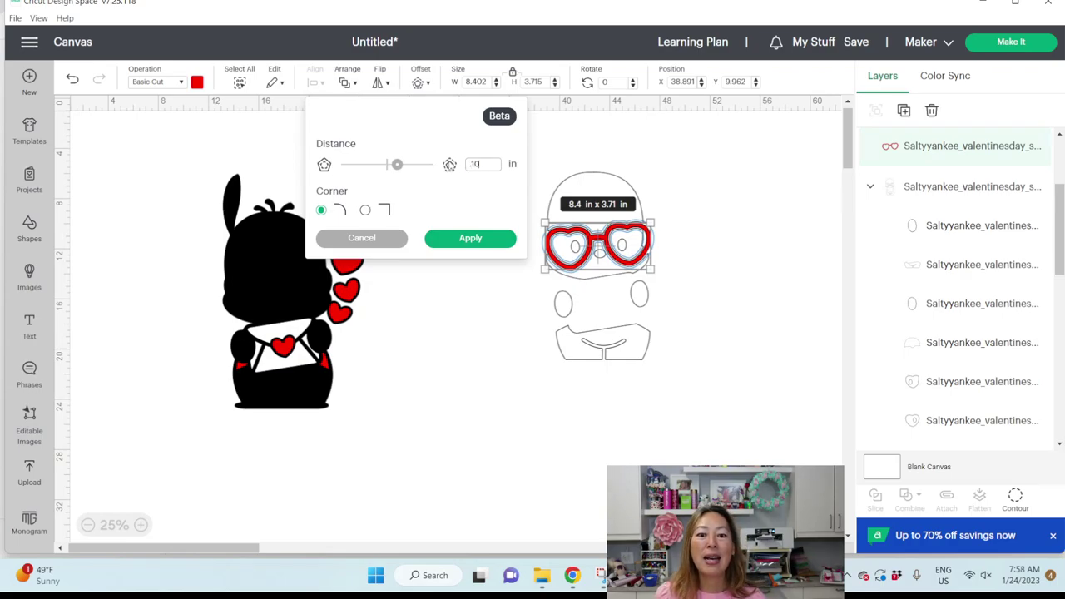
pyautogui.press('Tab')
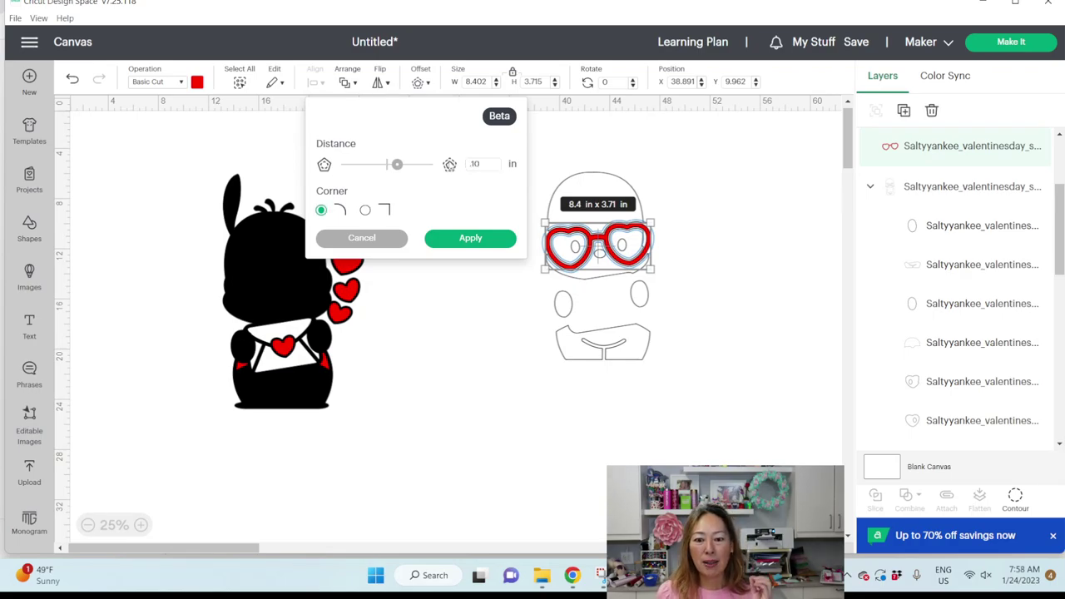
pyautogui.click(500, 239)
# Step: Separate the red glasses from the black offset and move the offset below the character
pyautogui.click(719, 242)
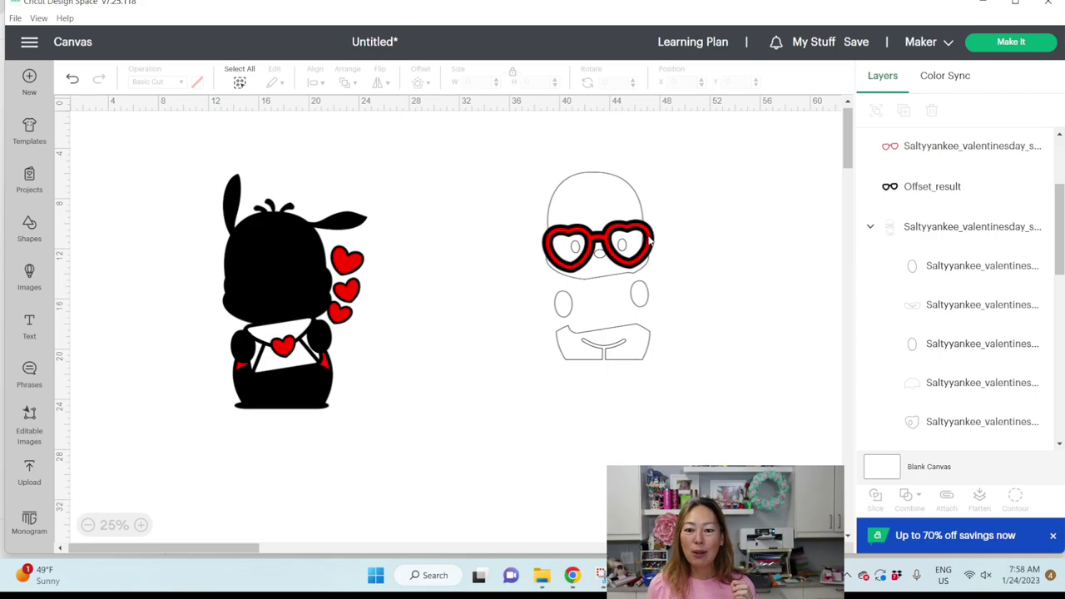
pyautogui.moveTo(645, 242); pyautogui.dragTo(714, 236)
pyautogui.moveTo(649, 238); pyautogui.dragTo(485, 385)
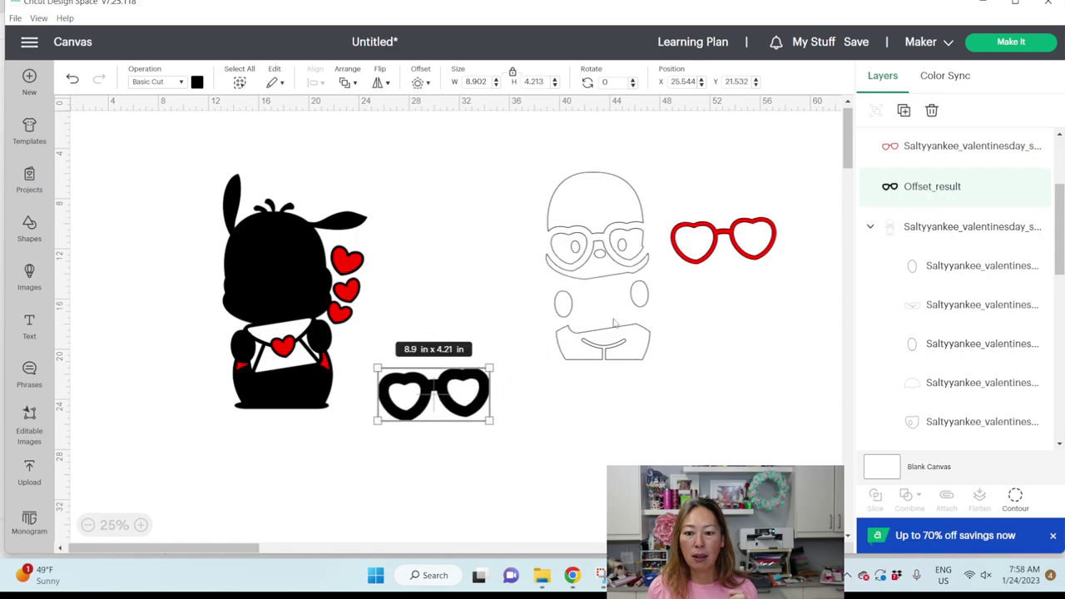
pyautogui.moveTo(726, 250); pyautogui.dragTo(448, 264)
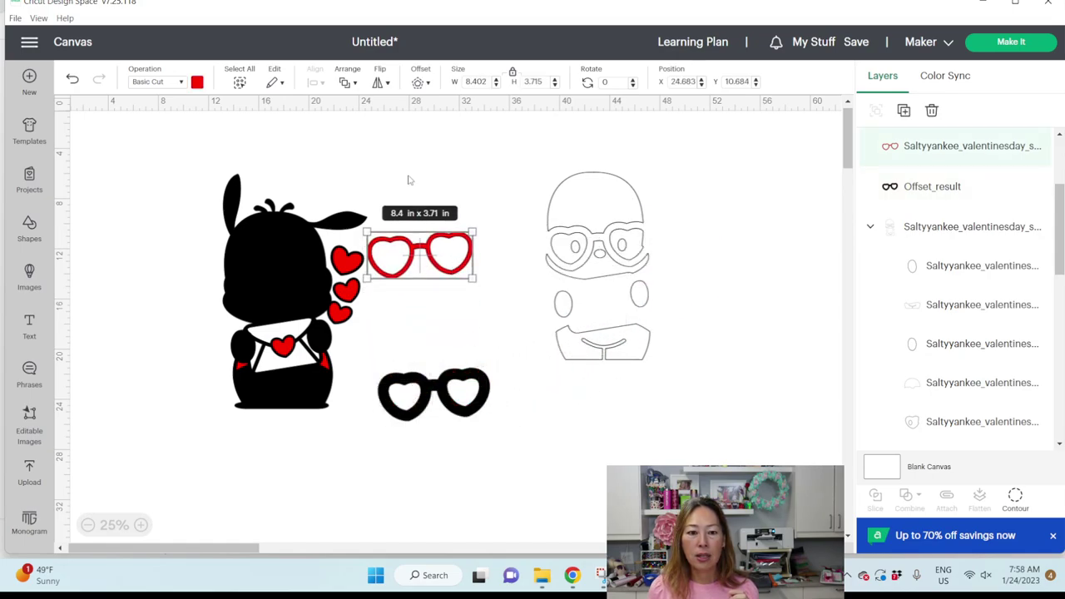
# Step: Apply a 0.075 in offset to the red glasses
pyautogui.click(419, 81)
pyautogui.moveTo(493, 163); pyautogui.dragTo(439, 164)
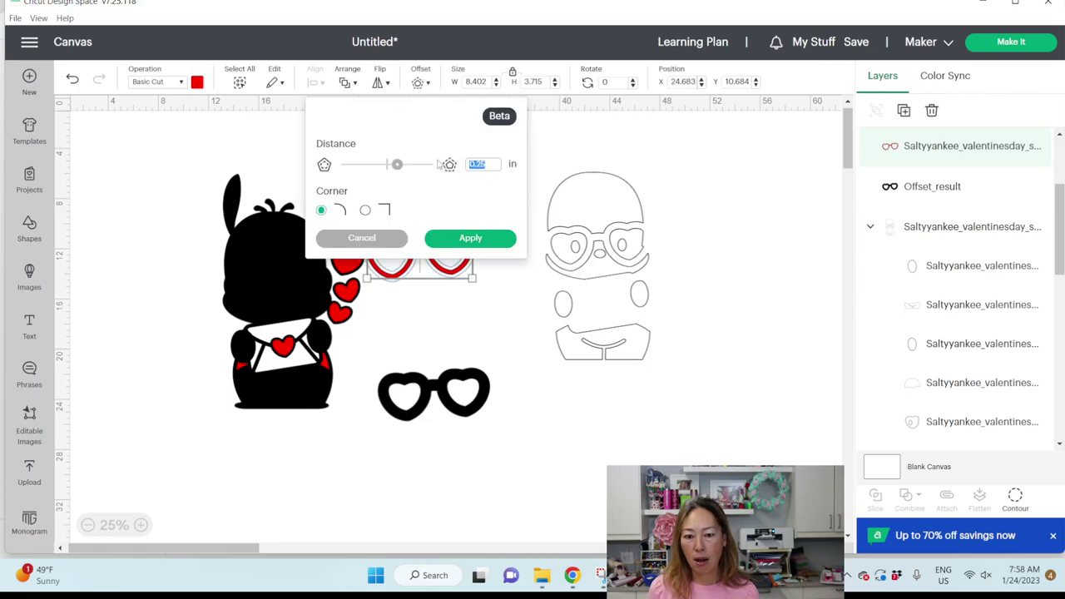
pyautogui.press('BackSpace')
pyautogui.write('.05')
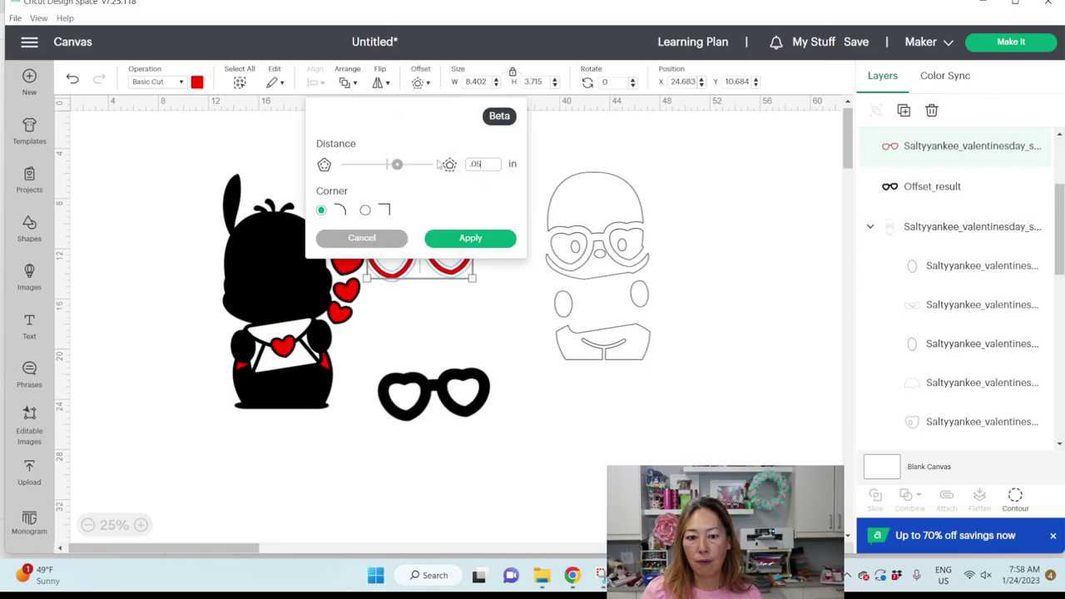
pyautogui.click(489, 164)
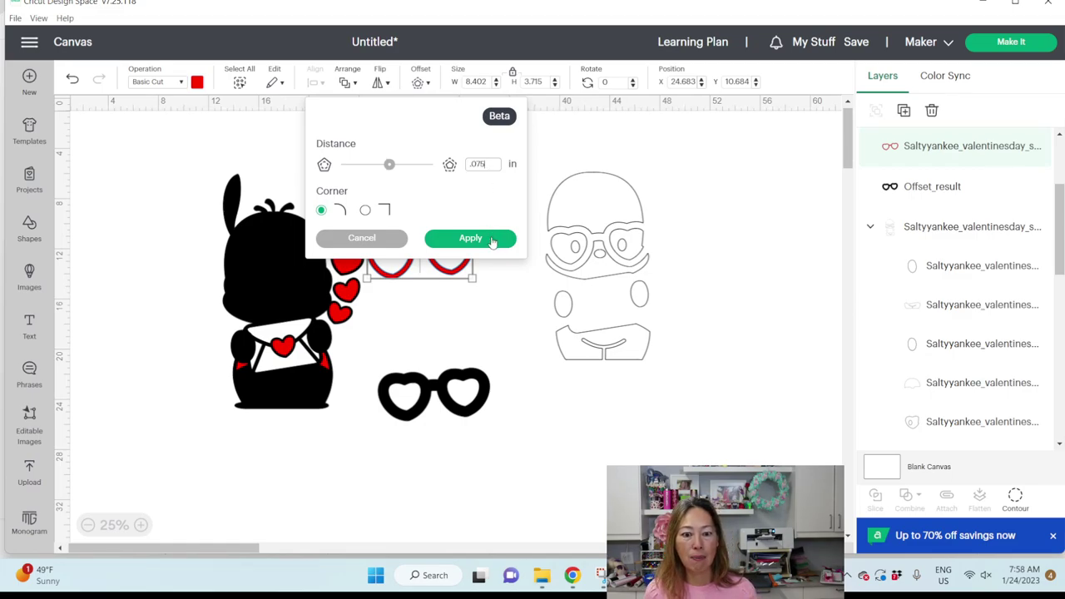
pyautogui.click(483, 213)
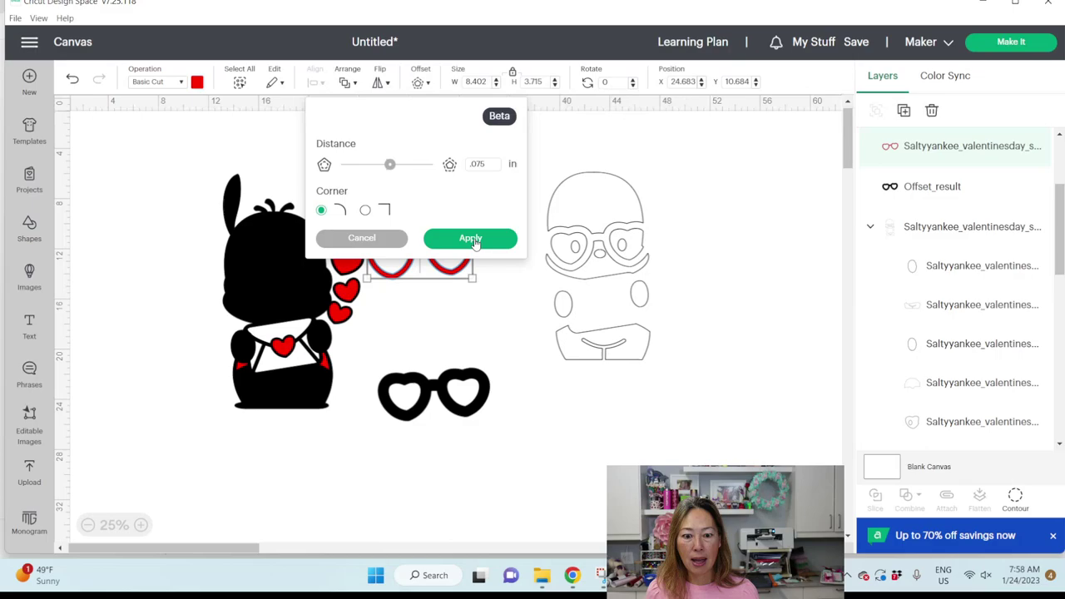
pyautogui.click(471, 240)
# Step: Place the black glasses on the character, delete the extra black glasses, and stack the red glasses on top
pyautogui.moveTo(472, 261); pyautogui.dragTo(507, 350)
pyautogui.moveTo(493, 254); pyautogui.dragTo(646, 244)
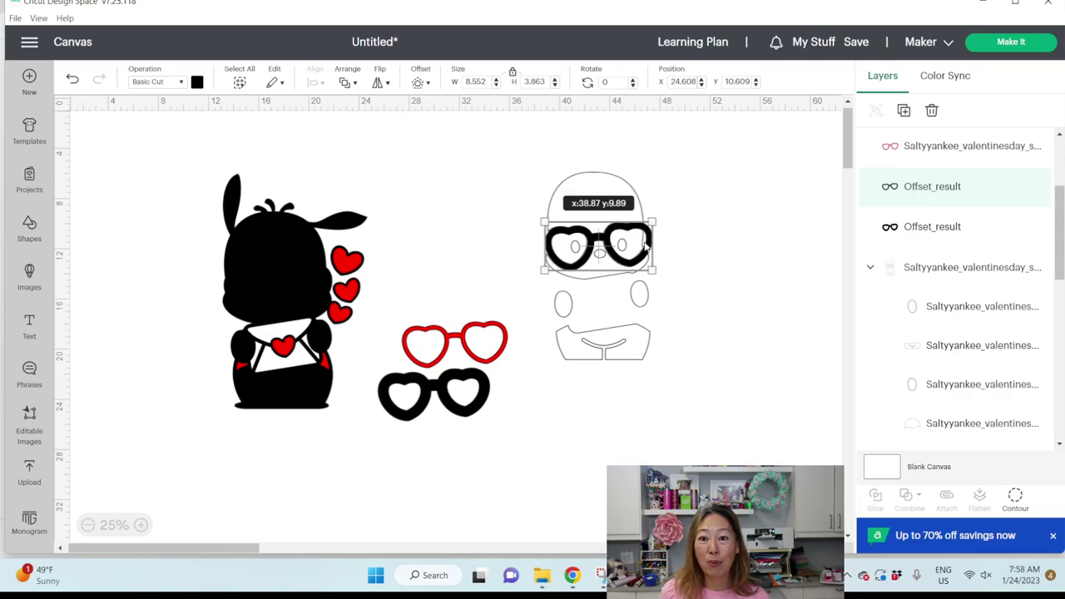
pyautogui.moveTo(647, 244); pyautogui.dragTo(528, 170)
pyautogui.moveTo(514, 337); pyautogui.dragTo(516, 205)
pyautogui.click(472, 391)
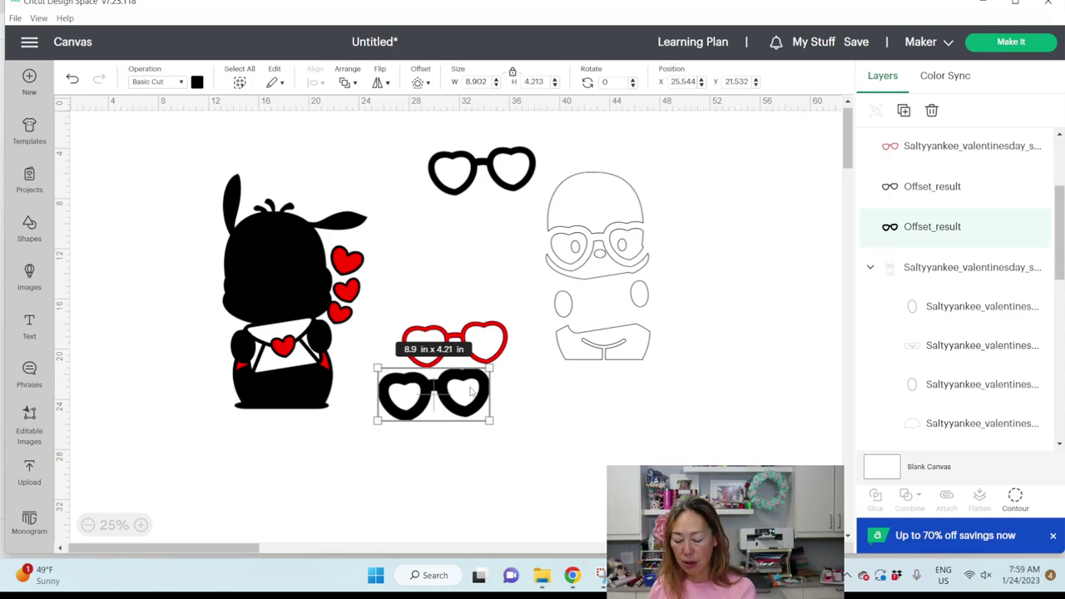
pyautogui.press('Delete')
pyautogui.moveTo(498, 348); pyautogui.dragTo(525, 178)
# Step: Stack the face outline group onto the black silhouette and deselect
pyautogui.click(580, 223)
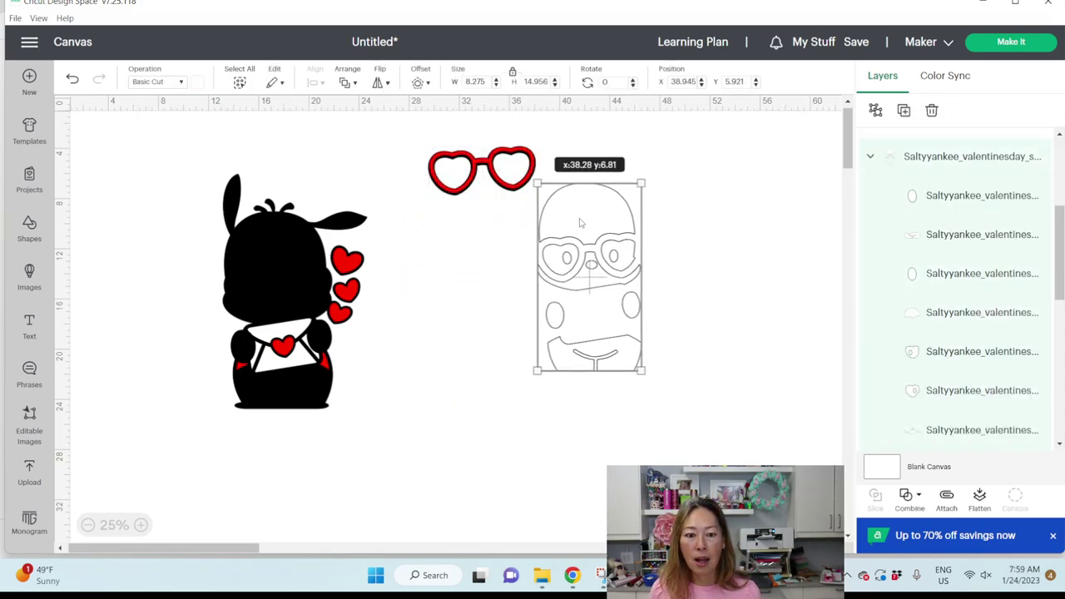
pyautogui.moveTo(581, 223); pyautogui.dragTo(284, 244)
pyautogui.click(524, 373)
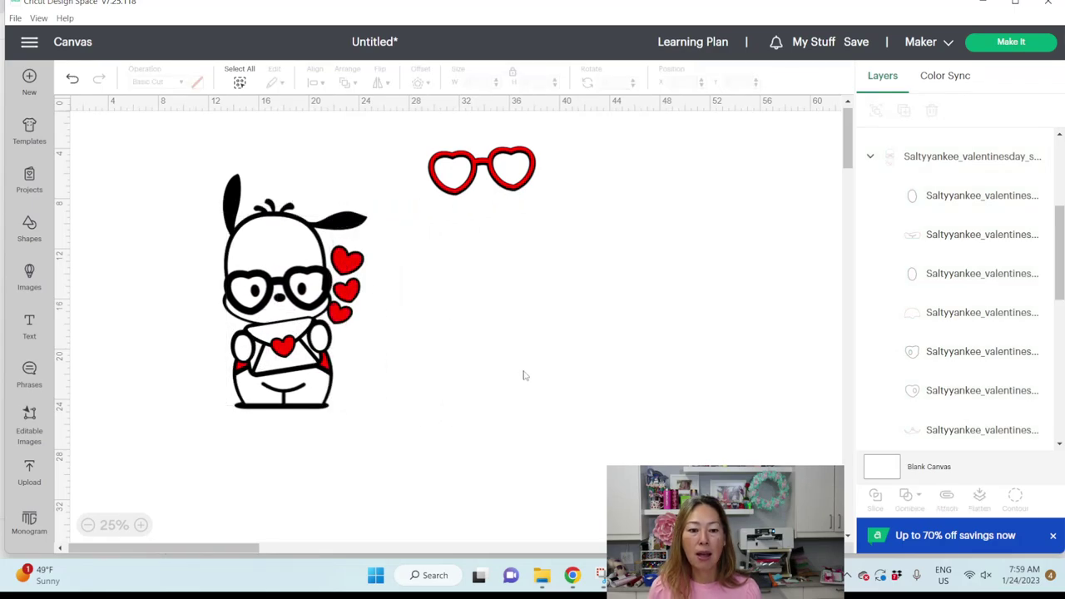
pyautogui.click(29, 229)
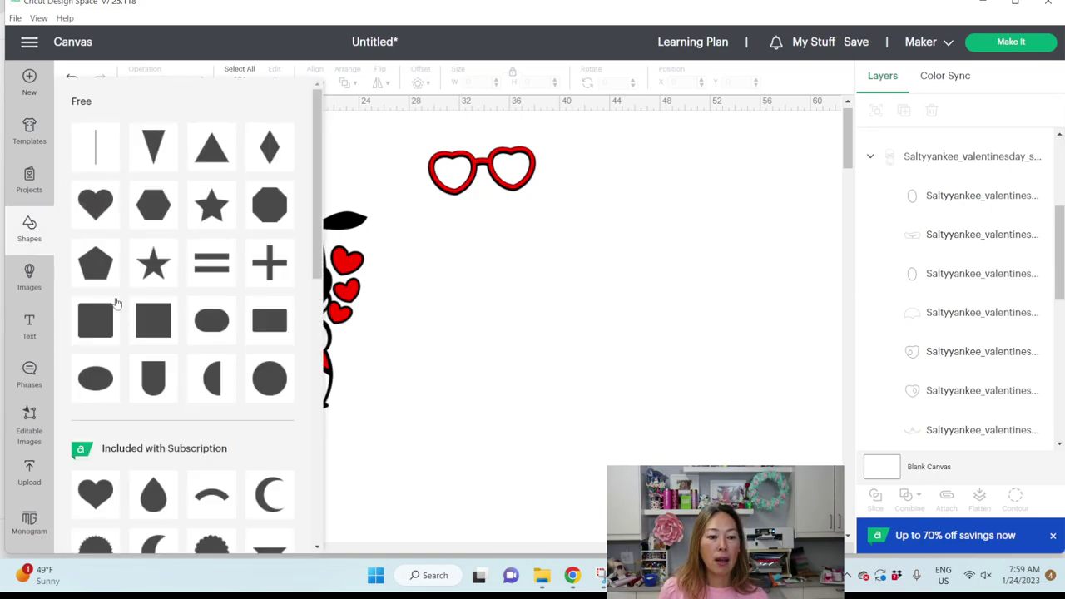
# Step: Add a 12 x 12 in square beside the character's head and nudge the red hearts group
pyautogui.click(152, 329)
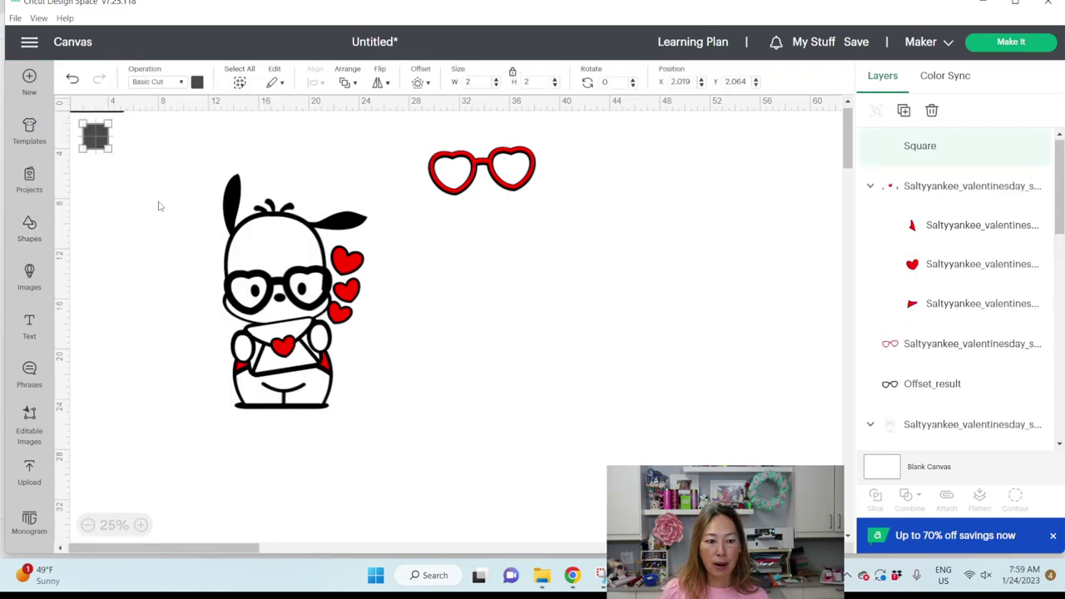
pyautogui.click(470, 81)
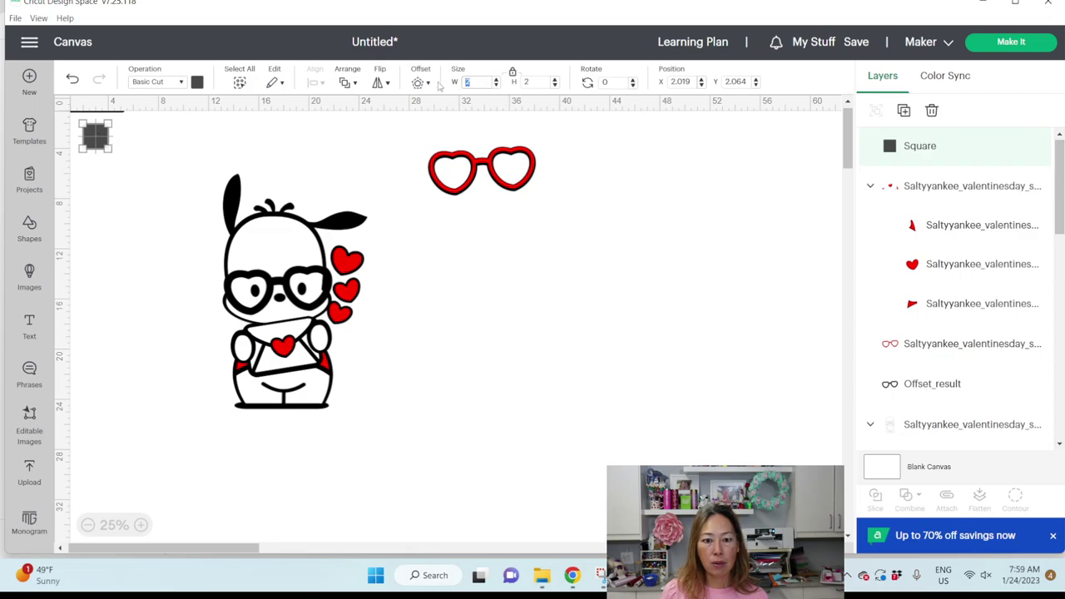
pyautogui.press('Return')
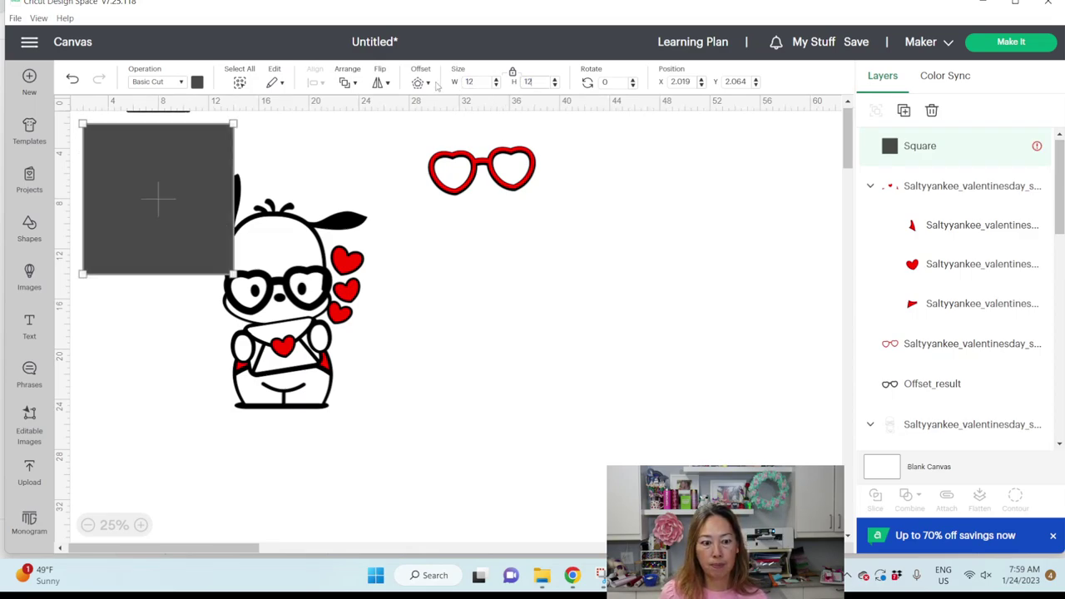
pyautogui.moveTo(198, 155)
pyautogui.mouseDown()
pyautogui.moveTo(324, 157)
pyautogui.moveTo(347, 146)
pyautogui.moveTo(321, 170)
pyautogui.moveTo(188, 172)
pyautogui.mouseUp()
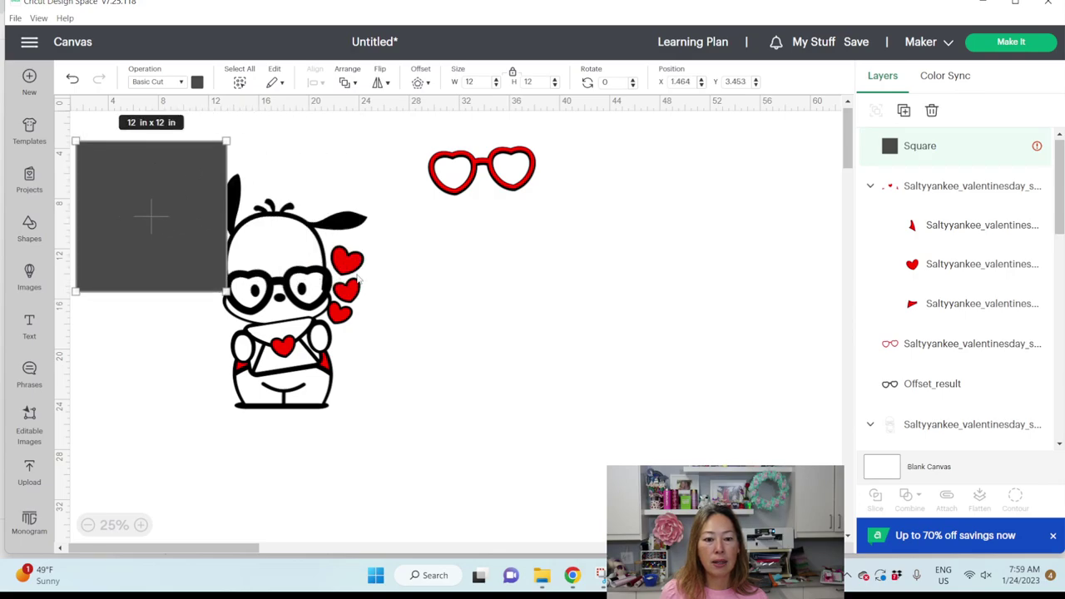
pyautogui.moveTo(356, 287)
pyautogui.mouseDown()
pyautogui.moveTo(376, 290)
pyautogui.moveTo(356, 290)
pyautogui.mouseUp()
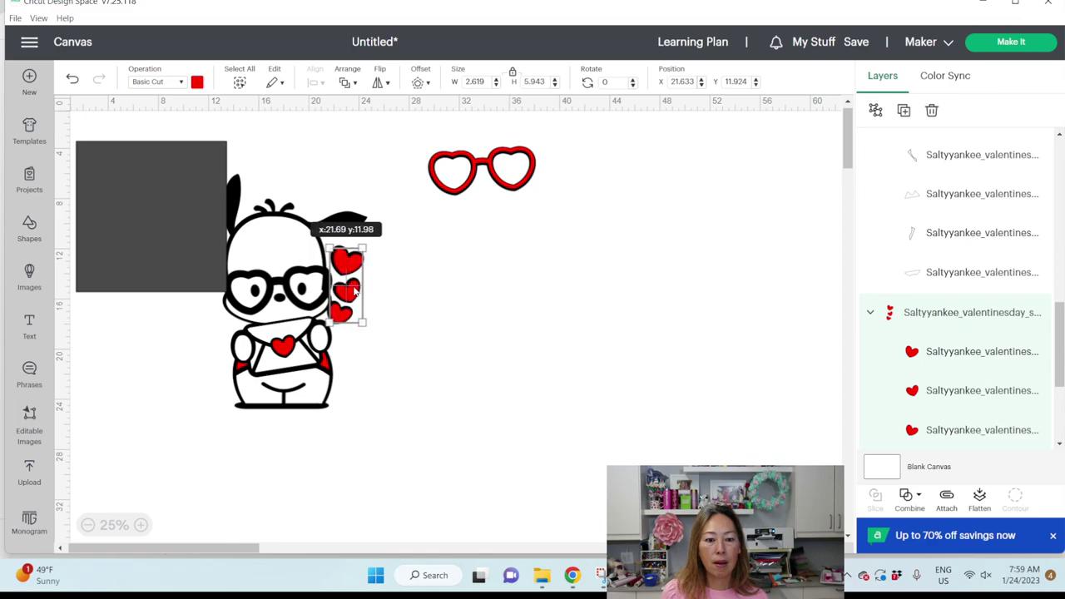
# Step: Duplicate the black character group and move the copy to the right
pyautogui.click(345, 217)
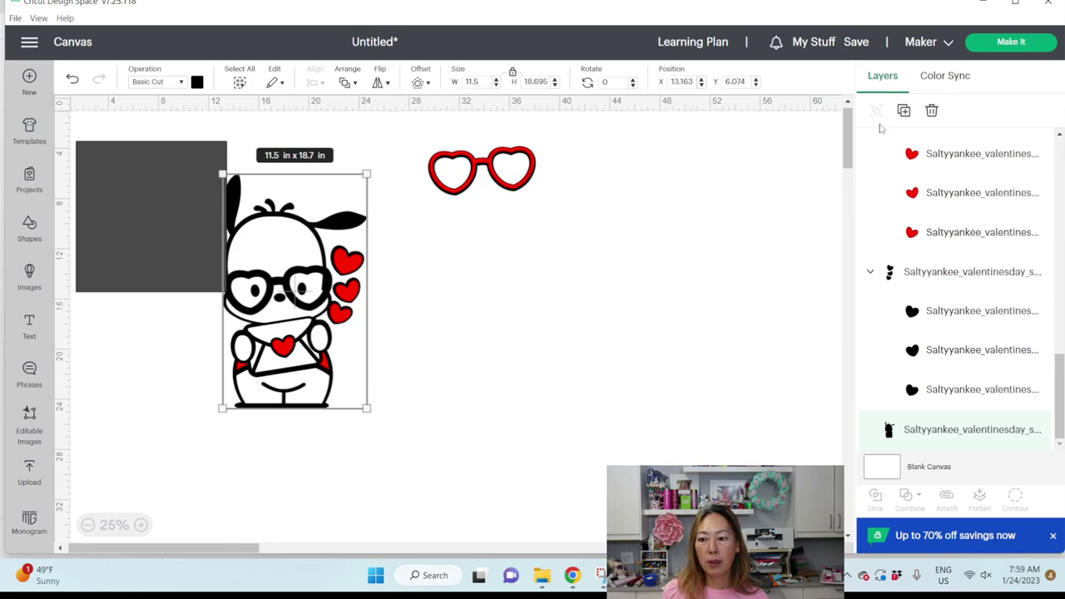
pyautogui.click(910, 114)
pyautogui.moveTo(146, 226); pyautogui.dragTo(702, 241)
# Step: Move the square over the character's head and slice it against the character group
pyautogui.moveTo(156, 220); pyautogui.dragTo(275, 219)
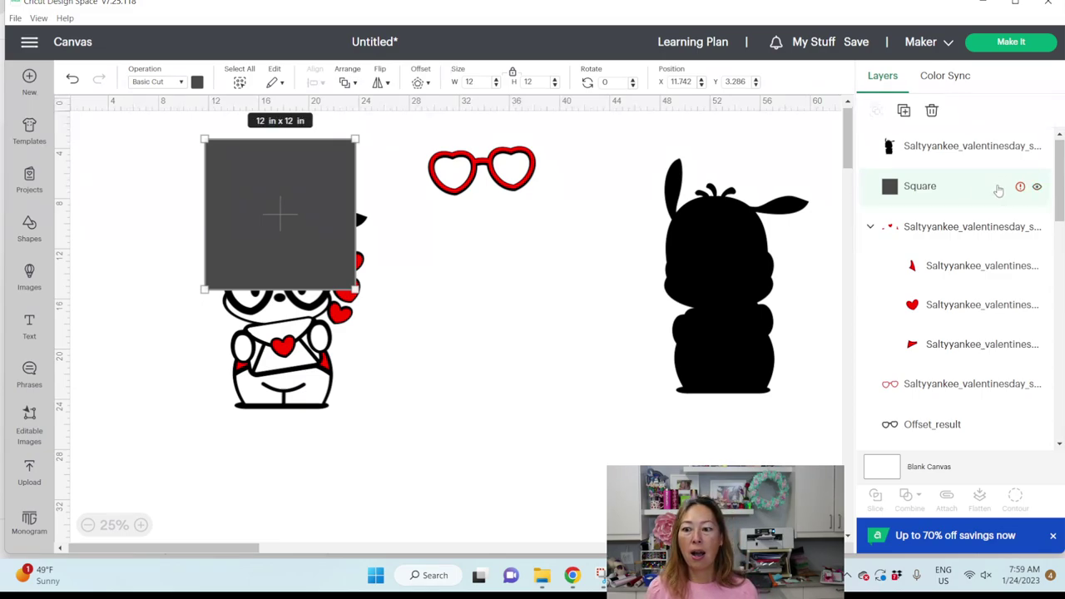
pyautogui.scroll(-5, 982, 208)
pyautogui.scroll(-1, 982, 210)
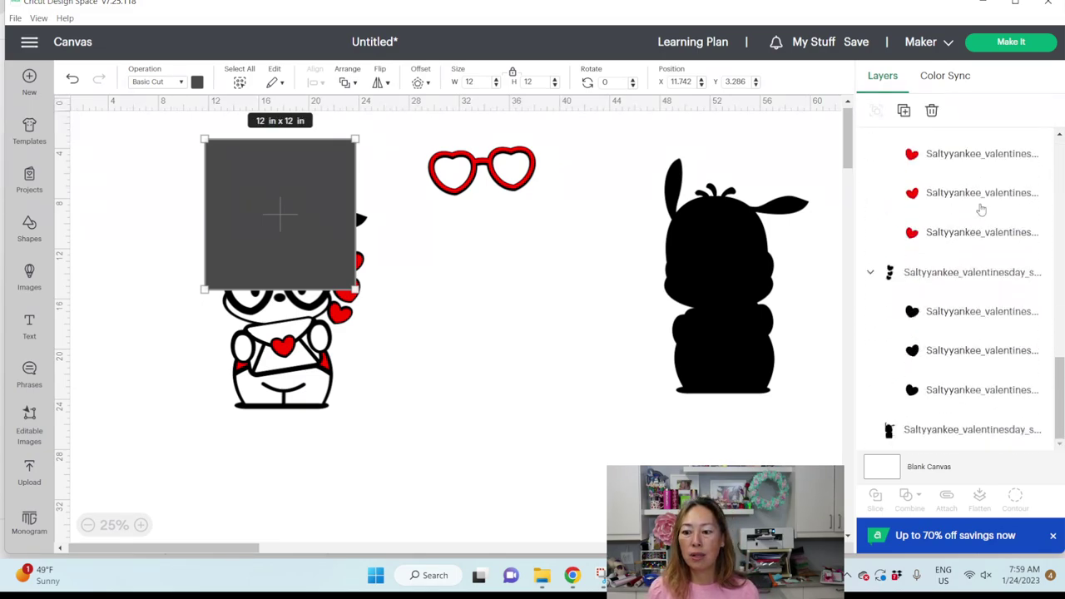
pyautogui.keyDown('shift'); pyautogui.click(937, 436); pyautogui.keyUp('shift')
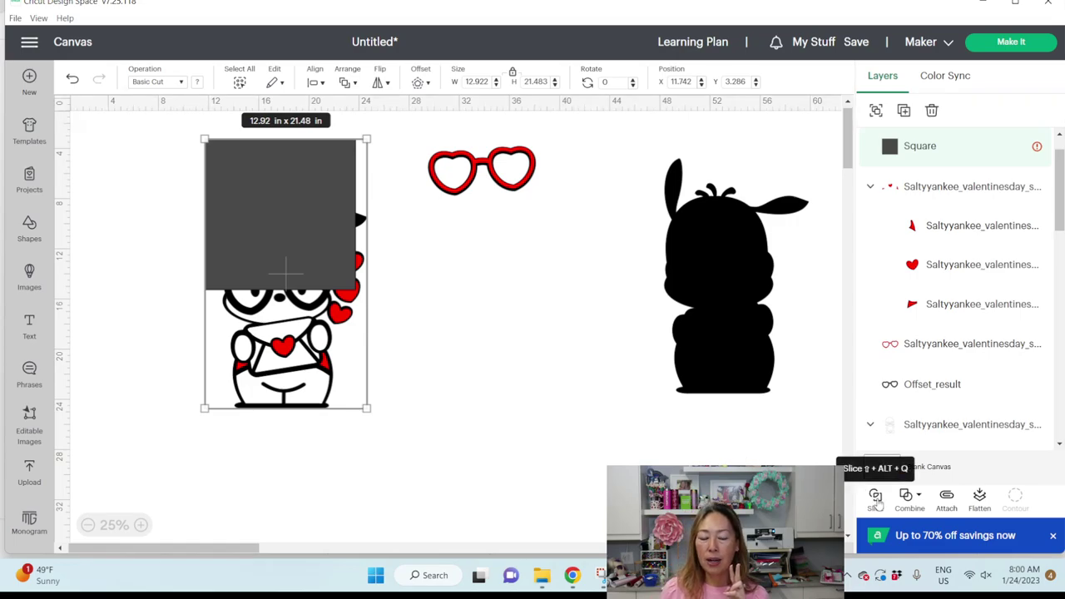
pyautogui.click(874, 497)
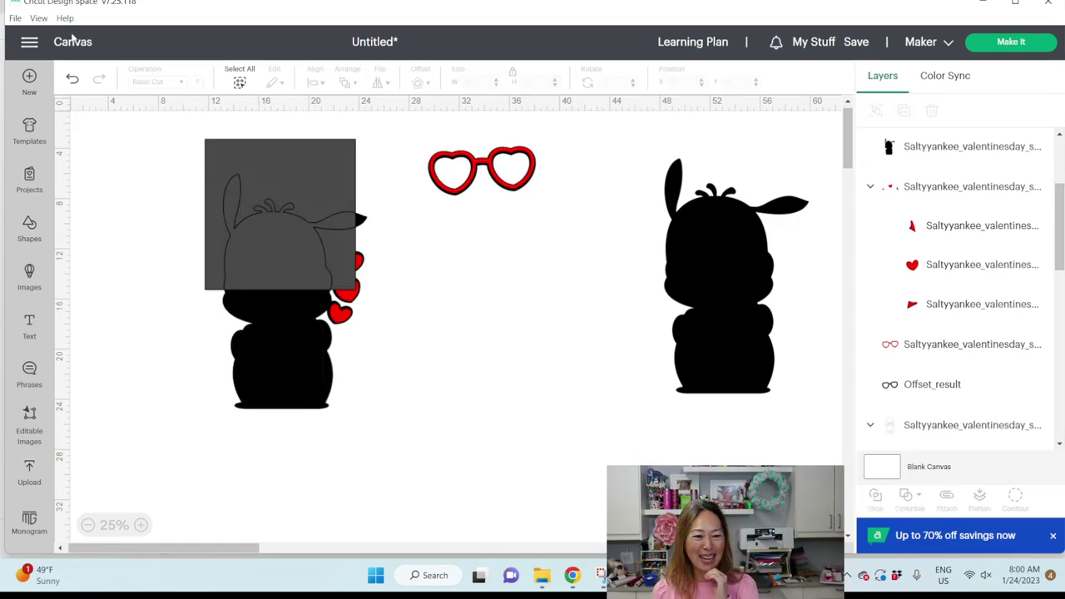
# Step: Undo the slice, nudge the grey square right, and select it together with the character group
pyautogui.click(73, 81)
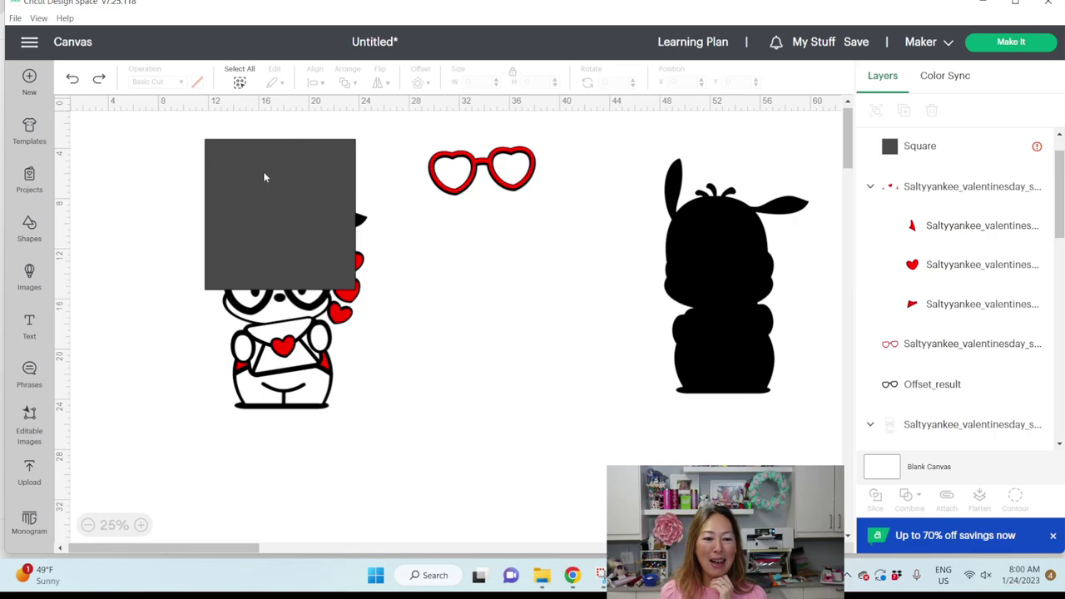
pyautogui.moveTo(264, 174); pyautogui.dragTo(278, 178)
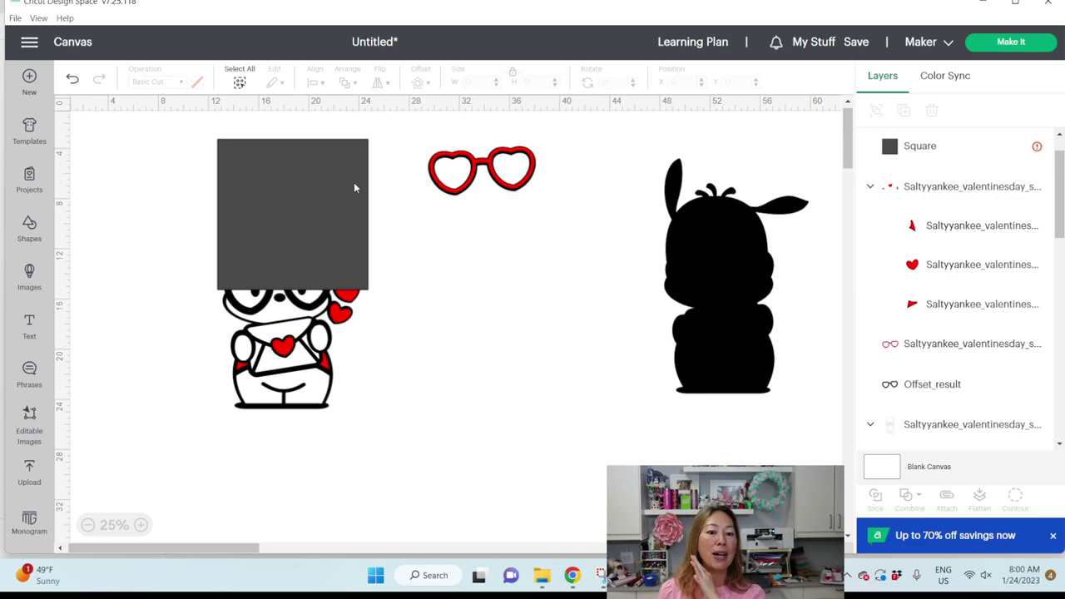
pyautogui.click(333, 178)
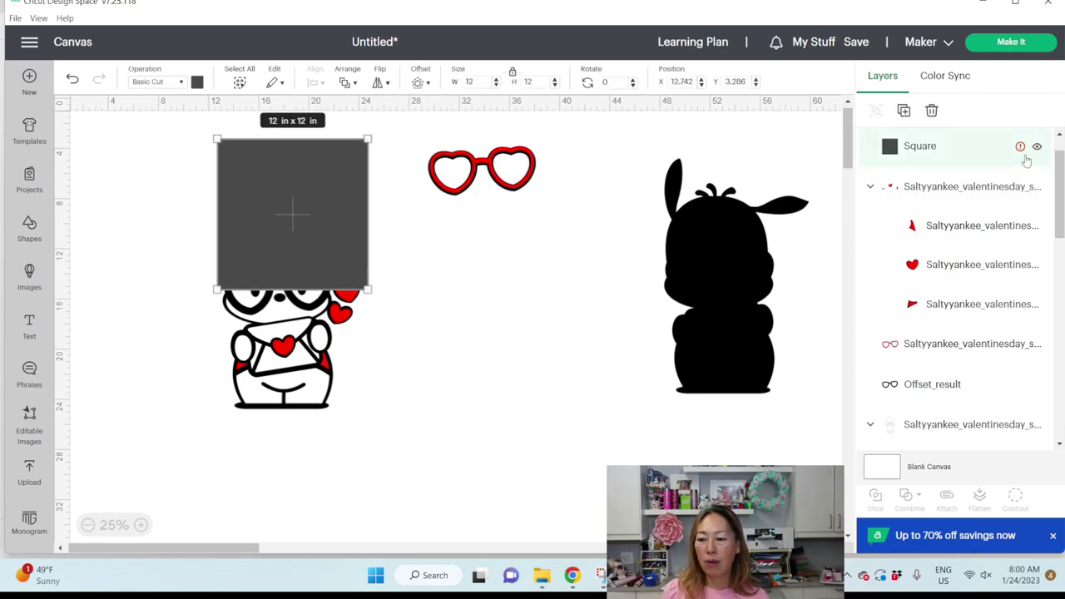
pyautogui.moveTo(1060, 188); pyautogui.dragTo(1058, 457)
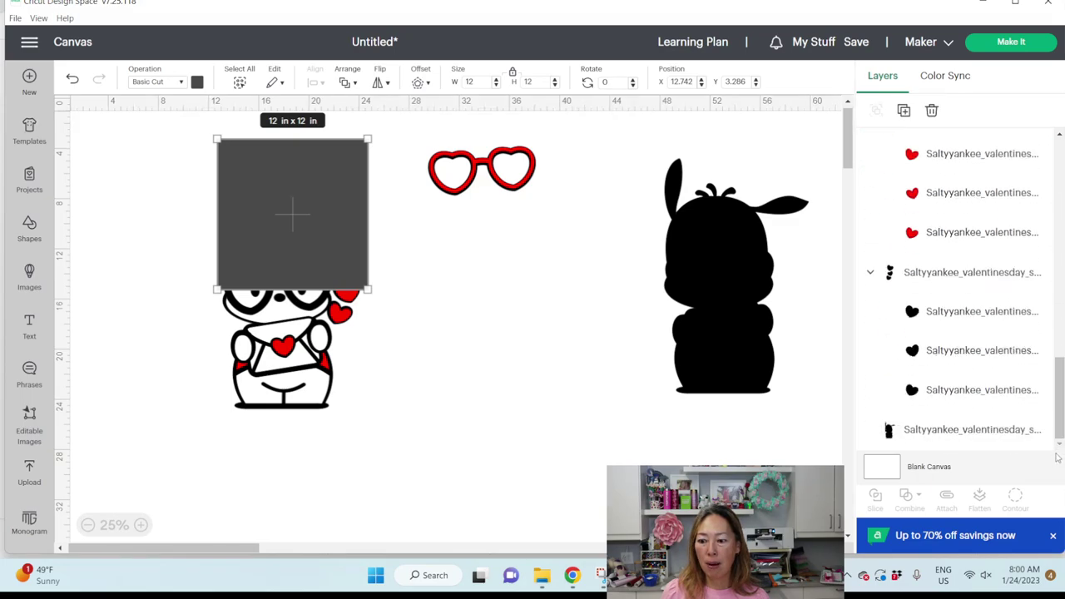
pyautogui.keyDown('shift'); pyautogui.click(926, 431); pyautogui.keyUp('shift')
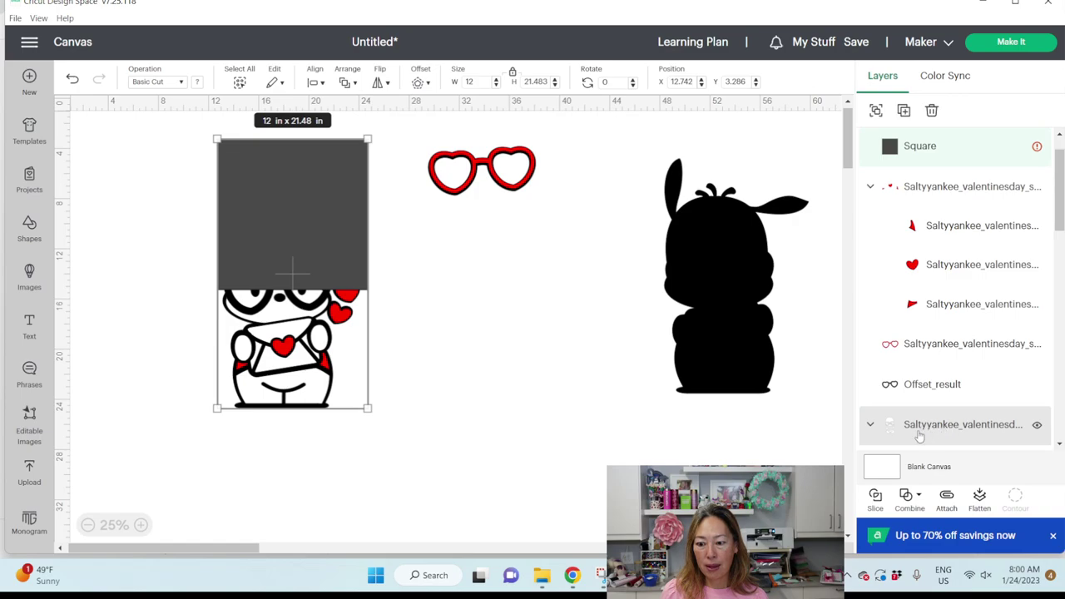
pyautogui.scroll(-8, 954, 324)
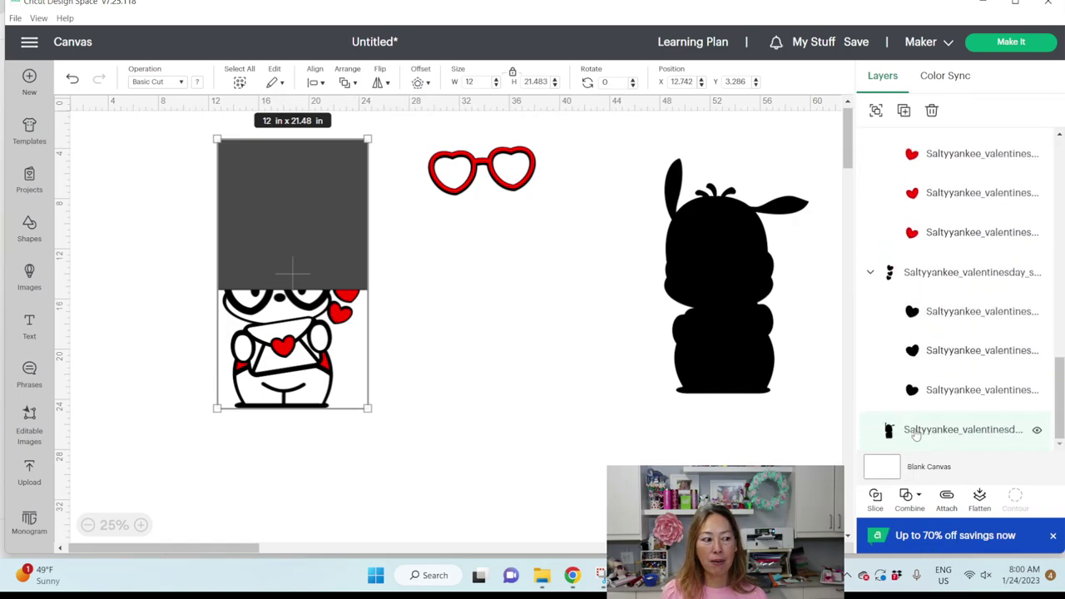
# Step: Slice the silhouette out of the square, move the square aside, and delete the grey head scrap
pyautogui.click(874, 499)
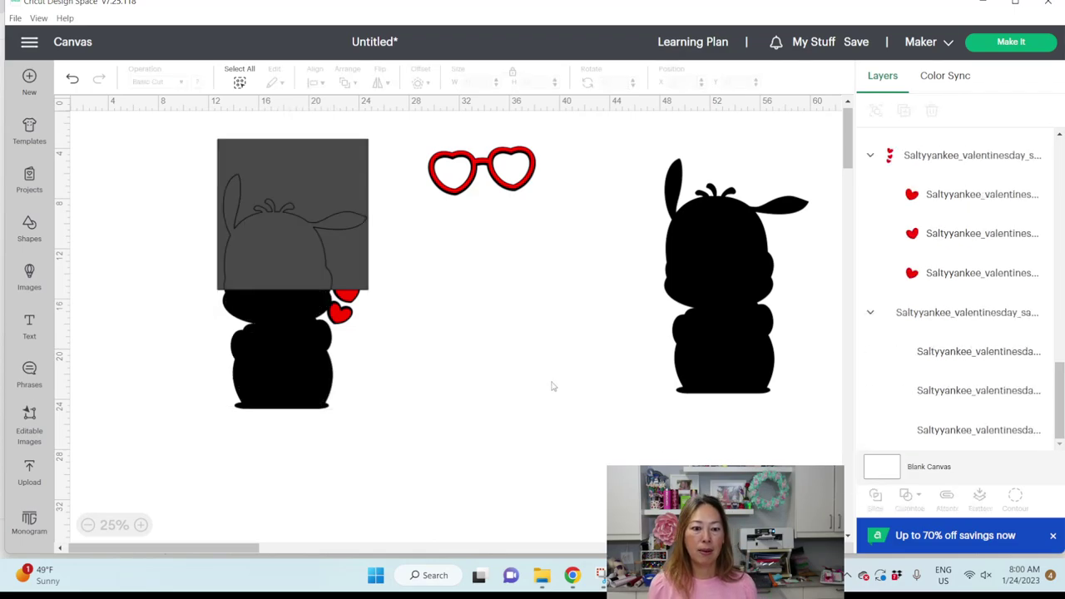
pyautogui.moveTo(322, 177); pyautogui.dragTo(511, 363)
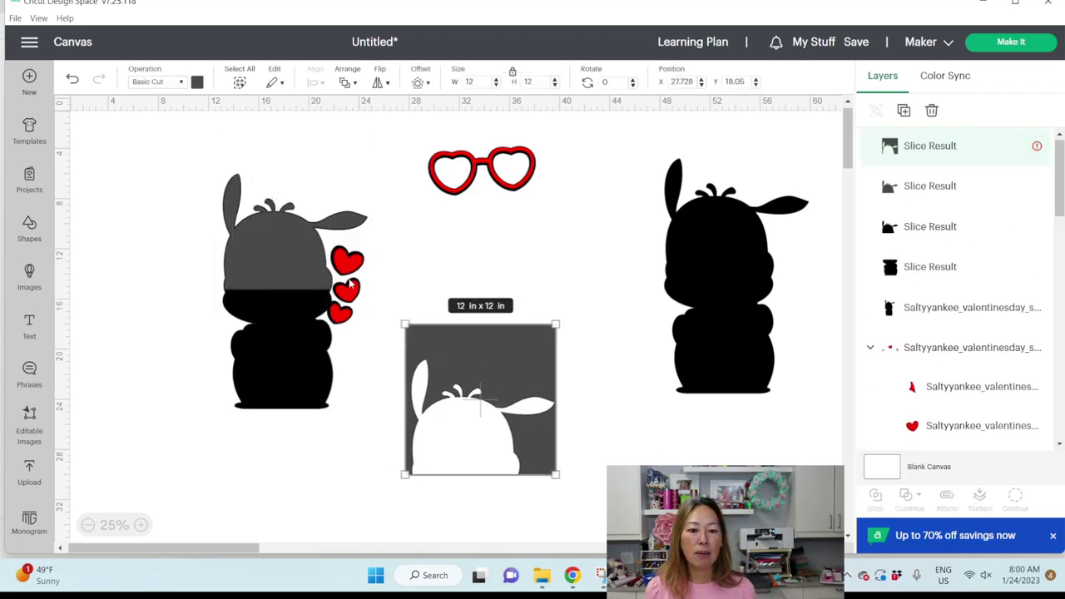
pyautogui.moveTo(303, 240); pyautogui.dragTo(230, 241)
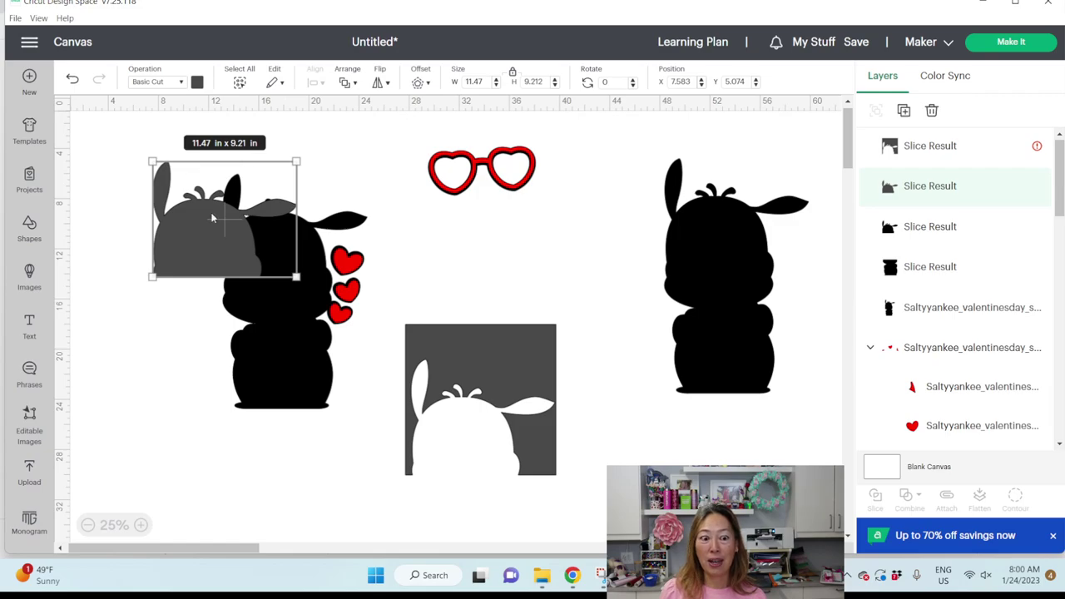
pyautogui.moveTo(210, 250); pyautogui.dragTo(139, 240)
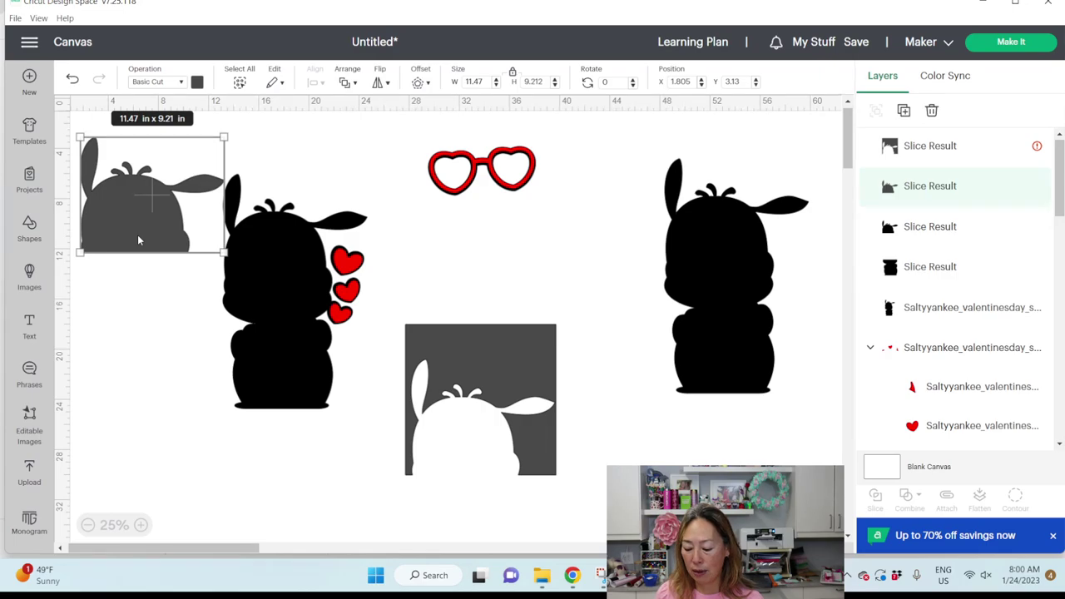
pyautogui.press('Delete')
# Step: Reassemble the black body and head slices at the left
pyautogui.click(273, 360)
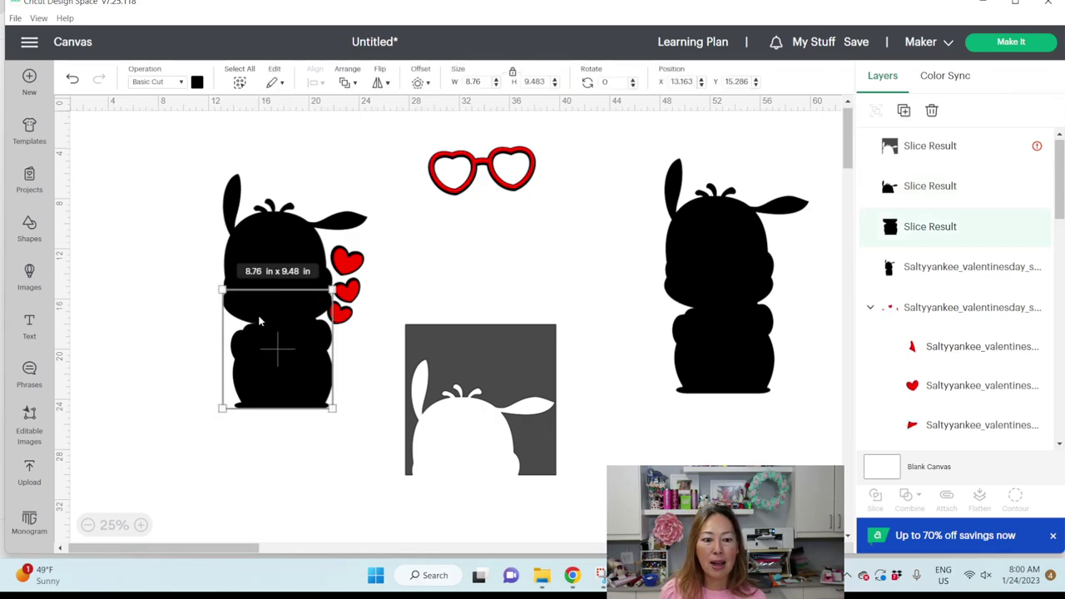
pyautogui.moveTo(273, 361); pyautogui.dragTo(137, 355)
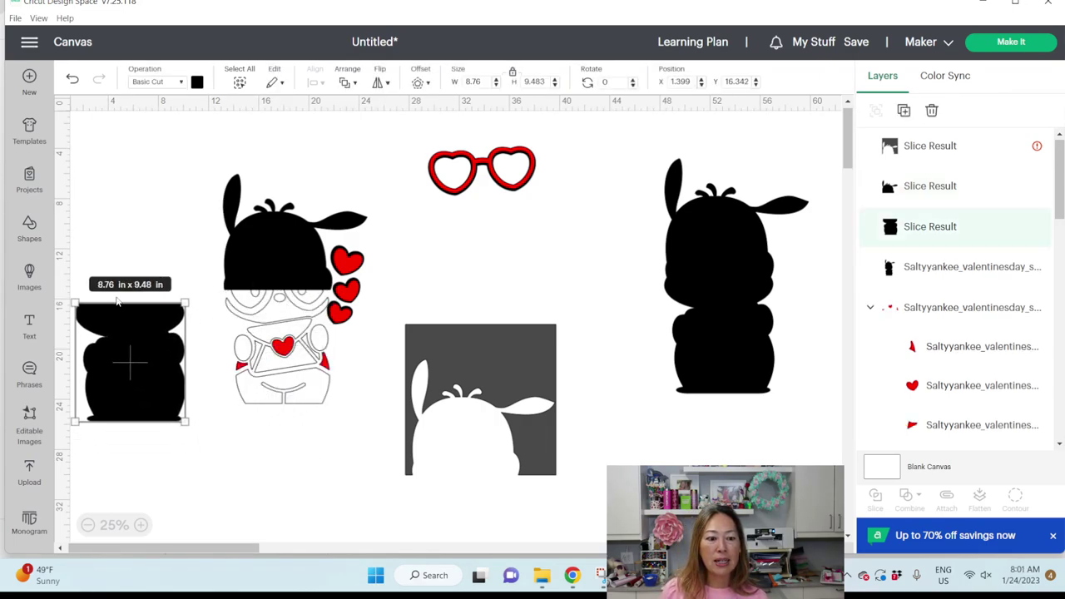
pyautogui.moveTo(129, 307); pyautogui.dragTo(139, 310)
pyautogui.moveTo(278, 266); pyautogui.dragTo(142, 279)
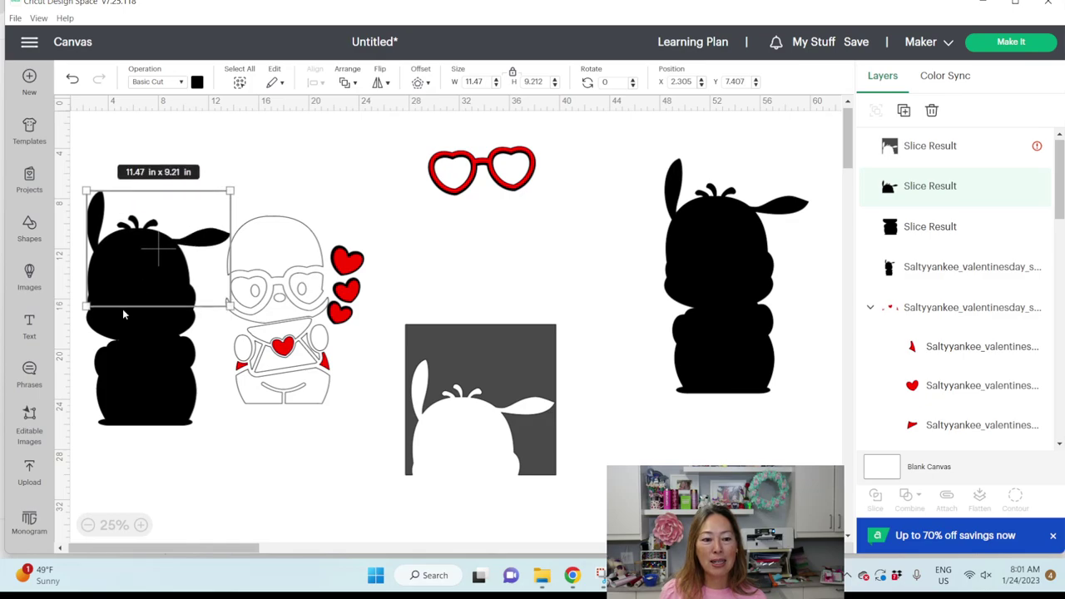
# Step: Pull the red heart glasses down off the black offset glasses and reposition the black pair
pyautogui.click(506, 234)
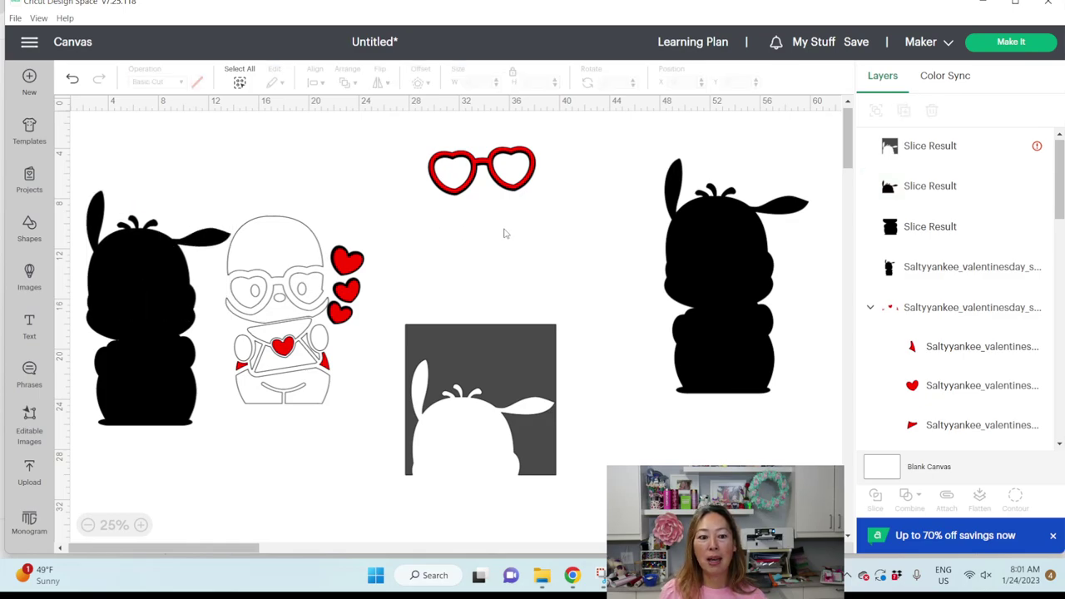
pyautogui.click(517, 180)
pyautogui.moveTo(518, 193); pyautogui.dragTo(541, 291)
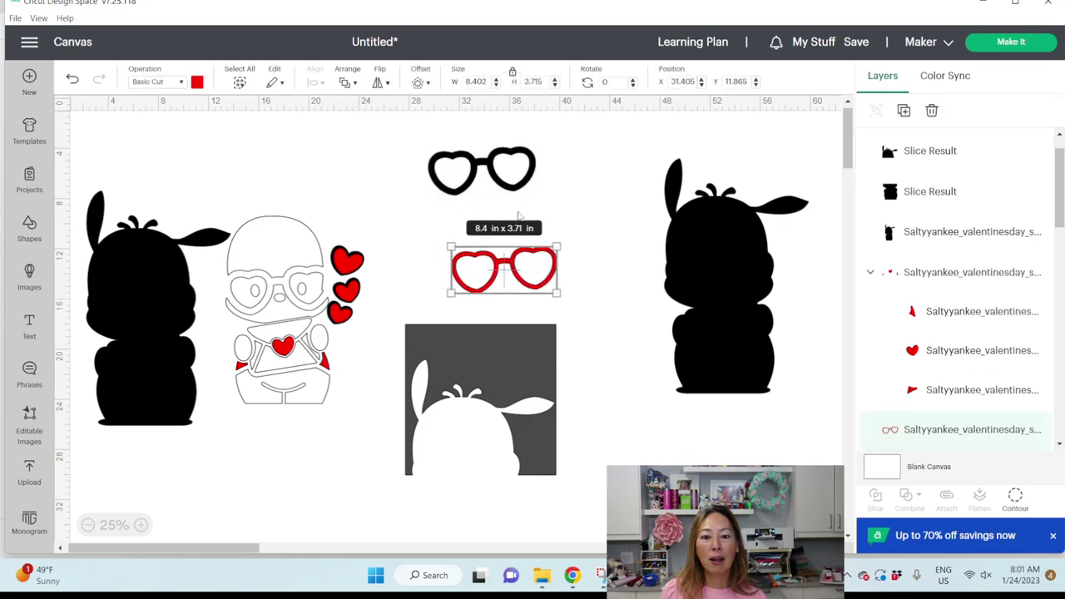
pyautogui.moveTo(483, 171); pyautogui.dragTo(469, 218)
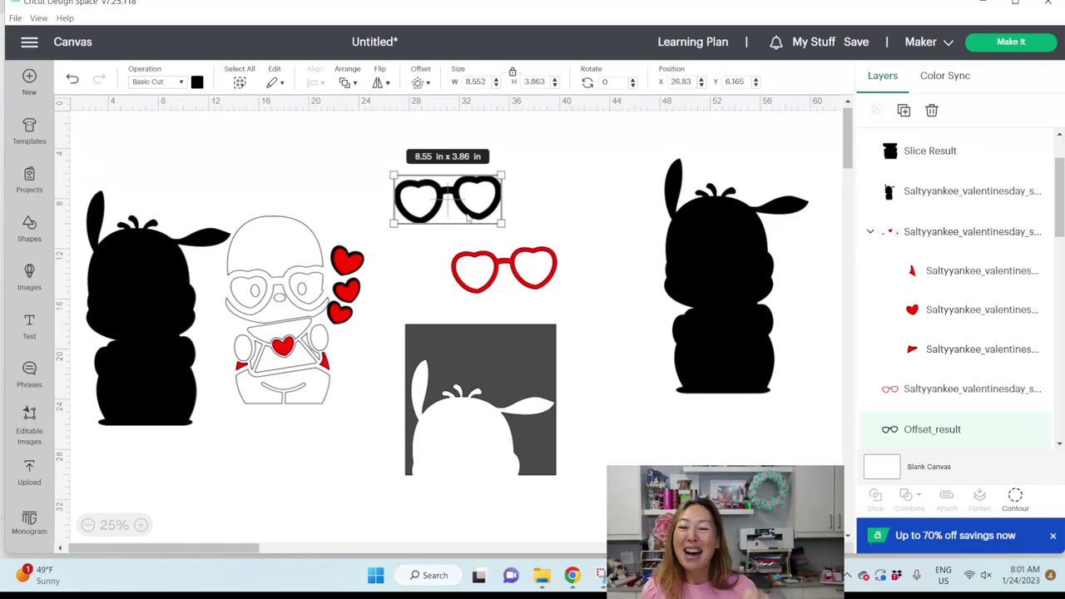
pyautogui.click(485, 354)
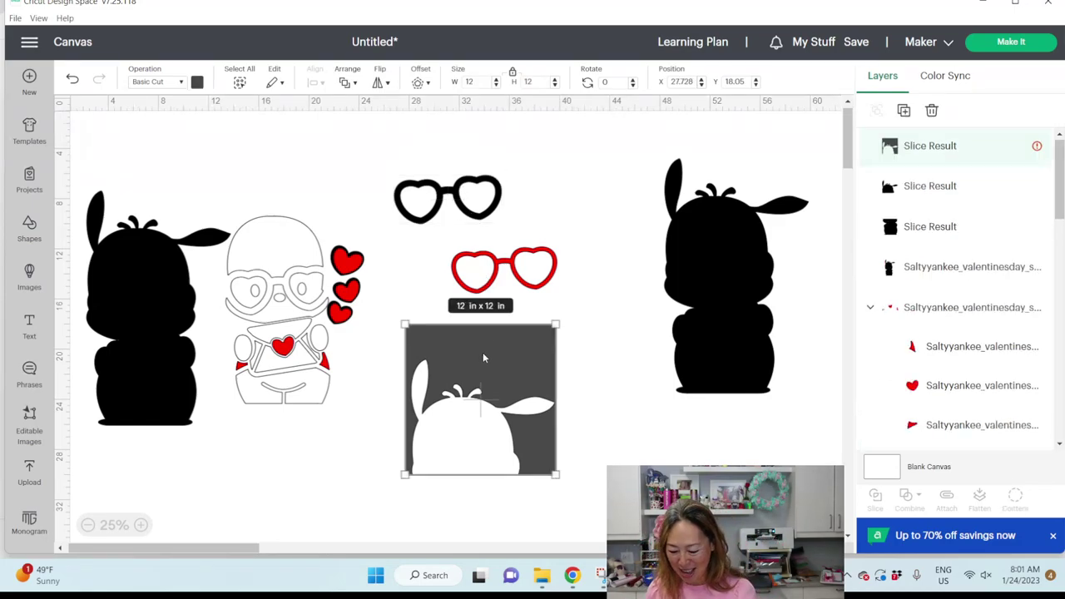
# Step: Delete the sliced grey square and spread the character's layers apart to expose the black hearts
pyautogui.press('Delete')
pyautogui.moveTo(166, 280); pyautogui.dragTo(167, 217)
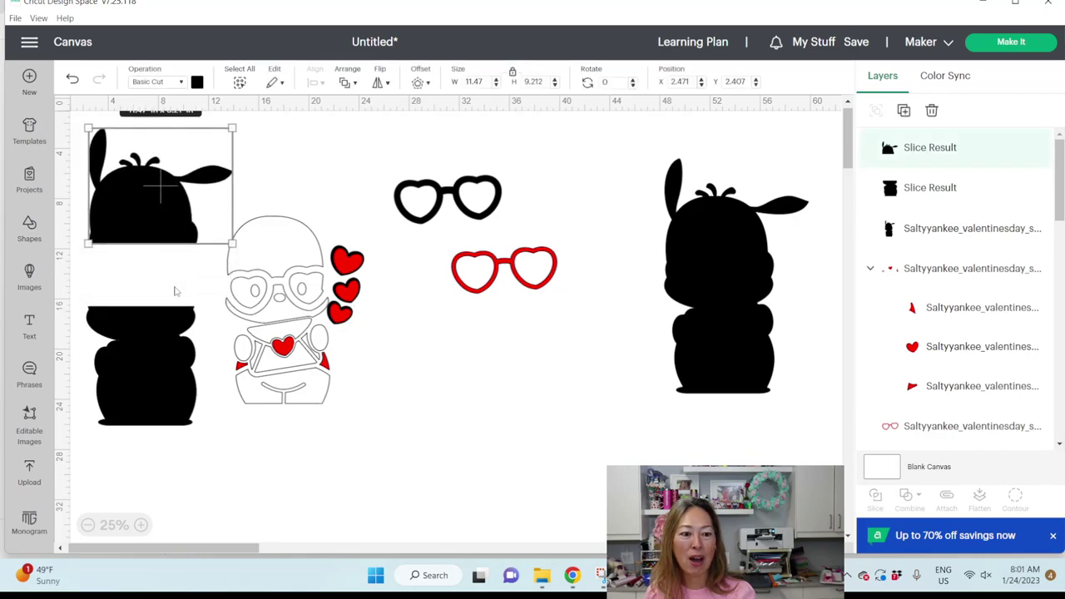
pyautogui.moveTo(143, 371); pyautogui.dragTo(124, 335)
pyautogui.moveTo(282, 262); pyautogui.dragTo(509, 374)
pyautogui.moveTo(283, 346); pyautogui.dragTo(268, 394)
pyautogui.moveTo(353, 289); pyautogui.dragTo(412, 322)
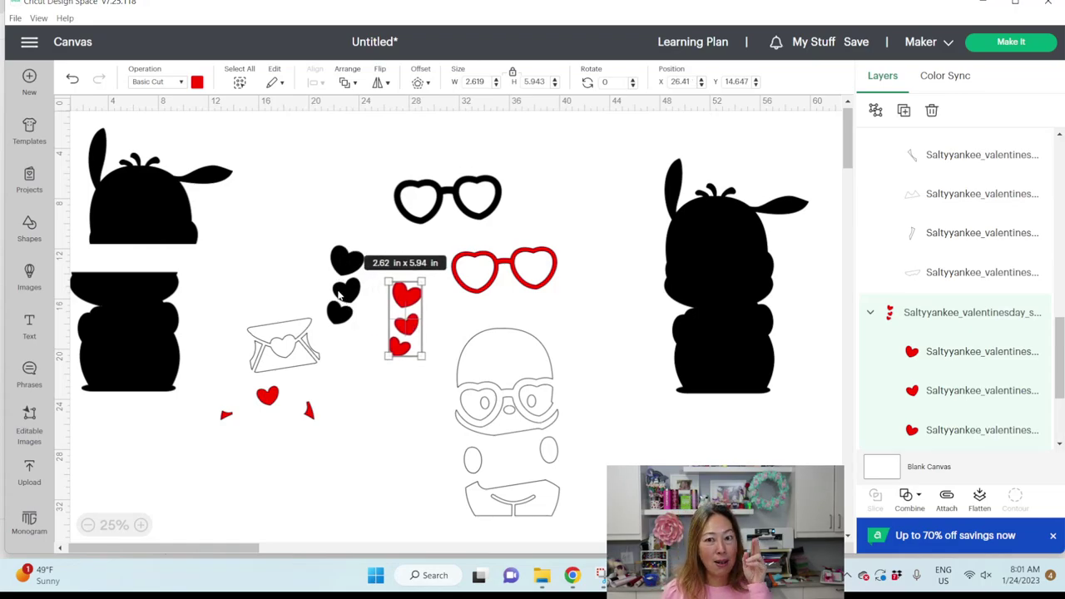
pyautogui.moveTo(339, 268); pyautogui.dragTo(340, 236)
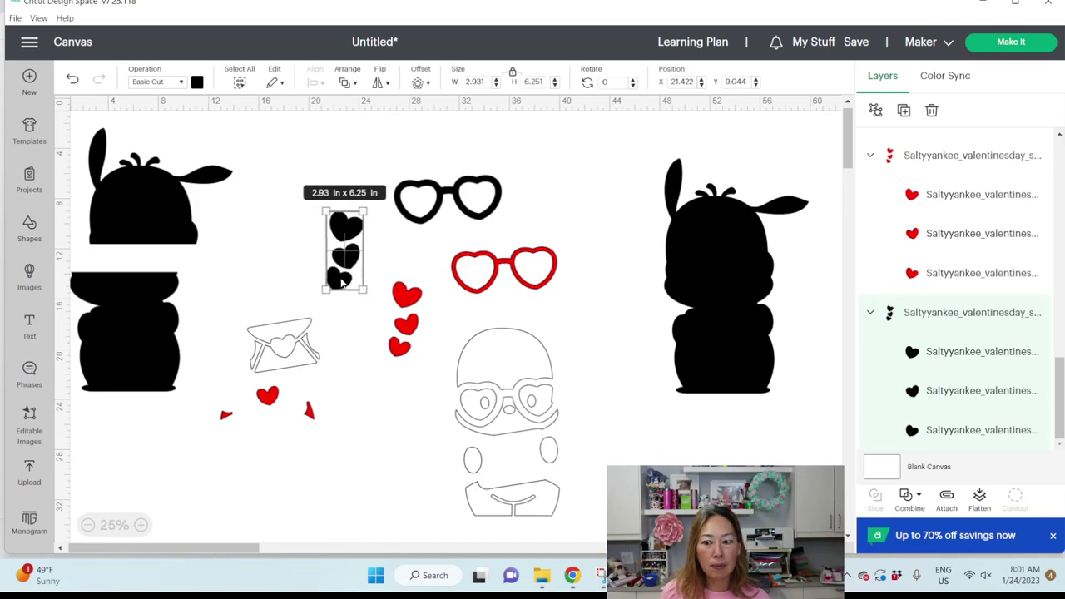
pyautogui.moveTo(341, 283); pyautogui.dragTo(338, 261)
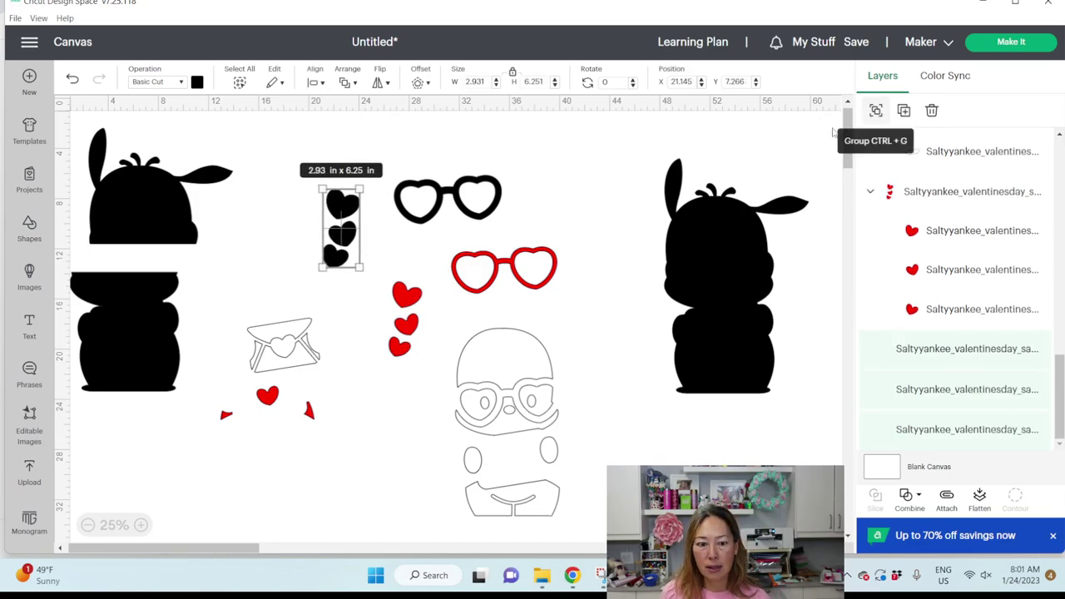
# Step: Copy and paste the black heart stack and move the copy beside the right-hand silhouette
pyautogui.click(509, 164)
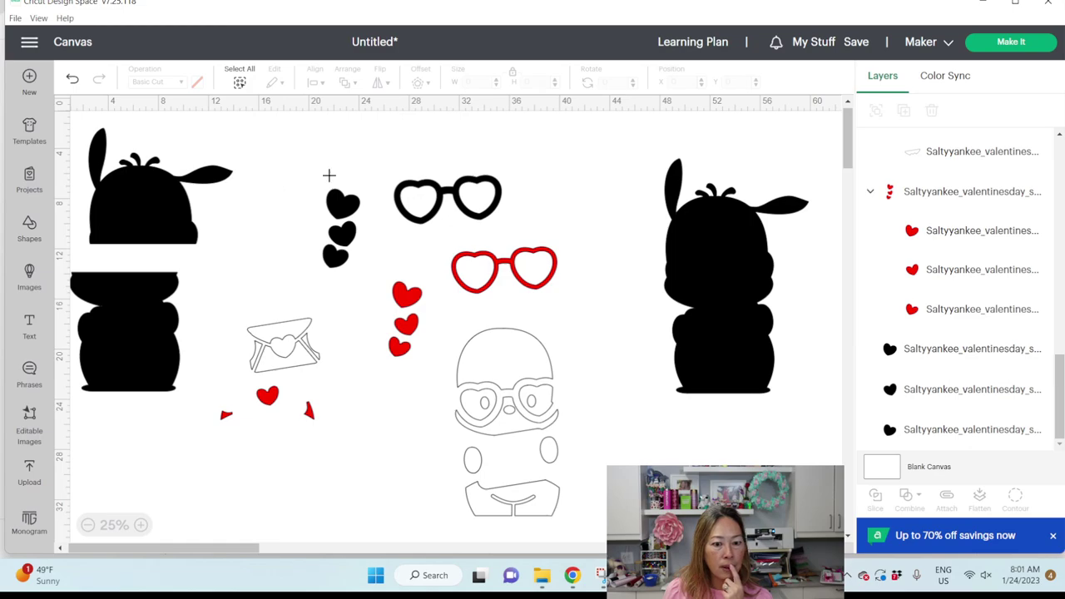
pyautogui.moveTo(329, 174); pyautogui.dragTo(346, 277)
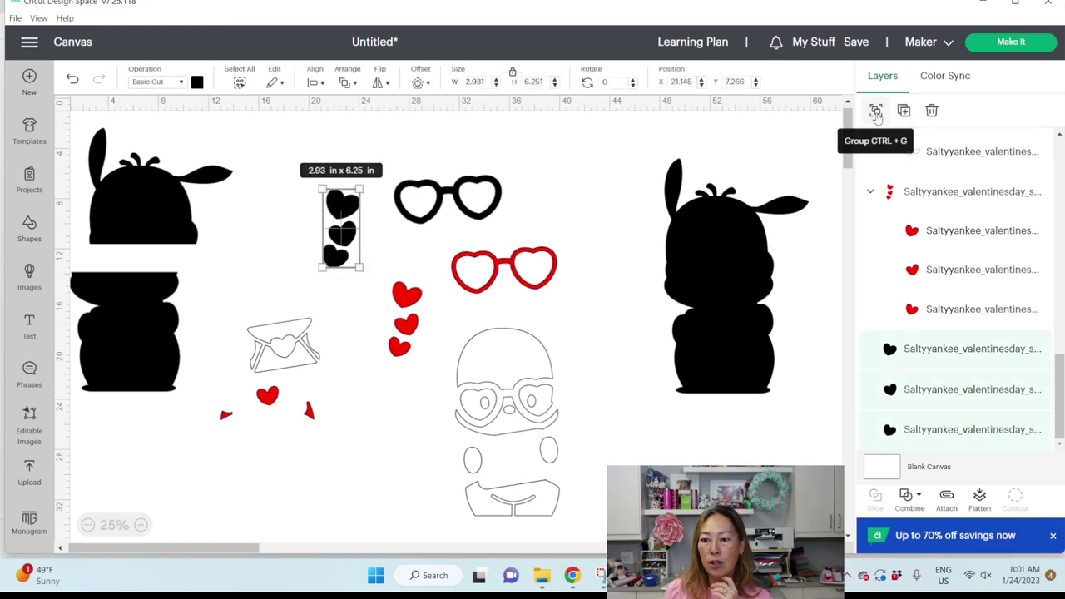
pyautogui.hotkey('ctrl', 'c')
pyautogui.hotkey('ctrl', 'v')
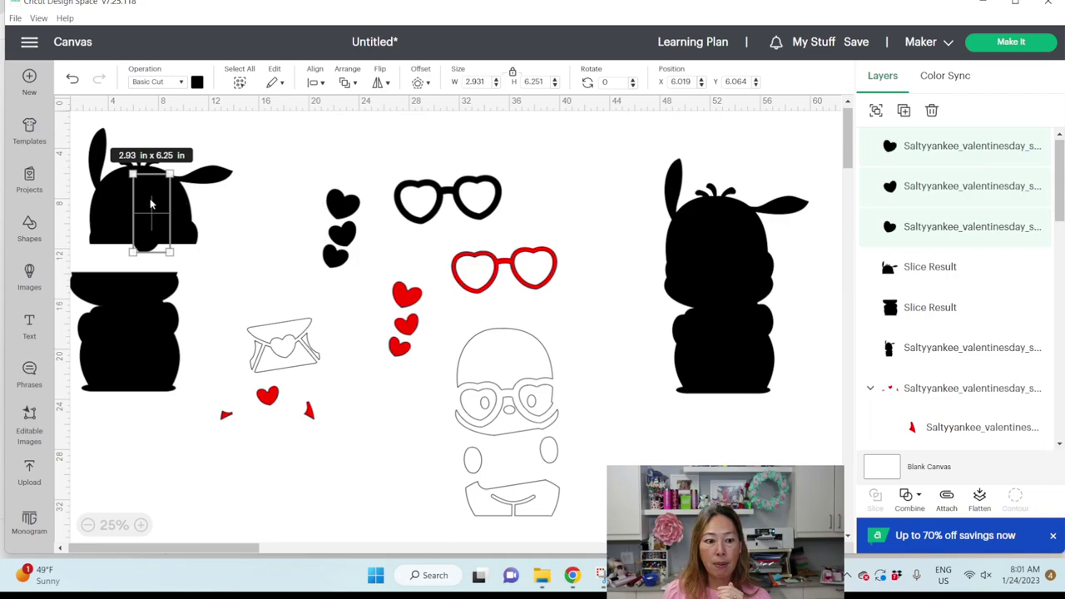
pyautogui.moveTo(150, 198); pyautogui.dragTo(620, 180)
pyautogui.click(739, 232)
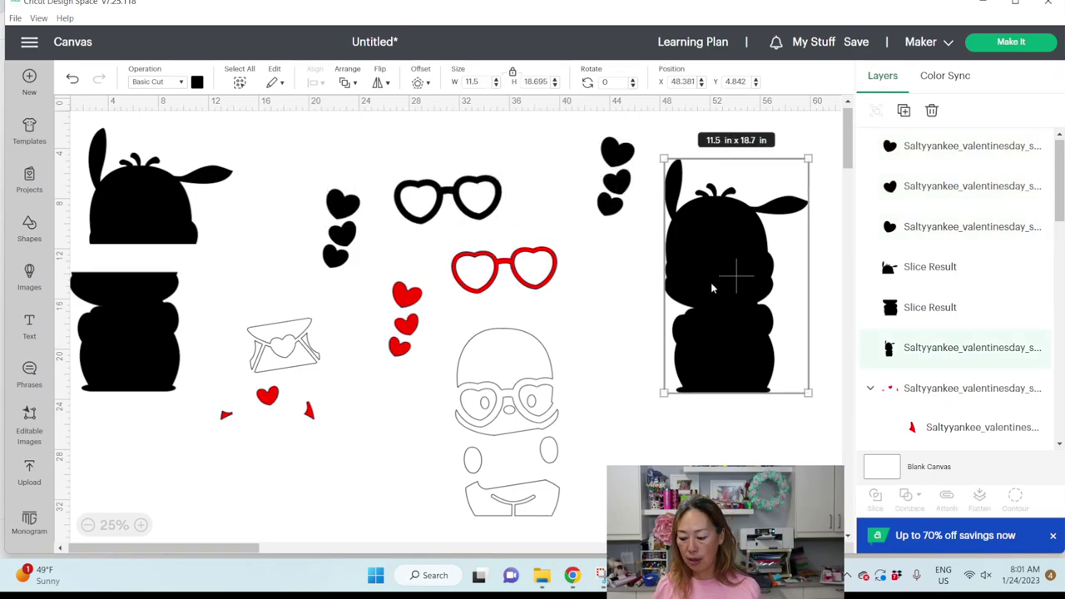
# Step: Delete the right-hand black silhouette and drag the copied stack's top heart right to X 51.174
pyautogui.press('Delete')
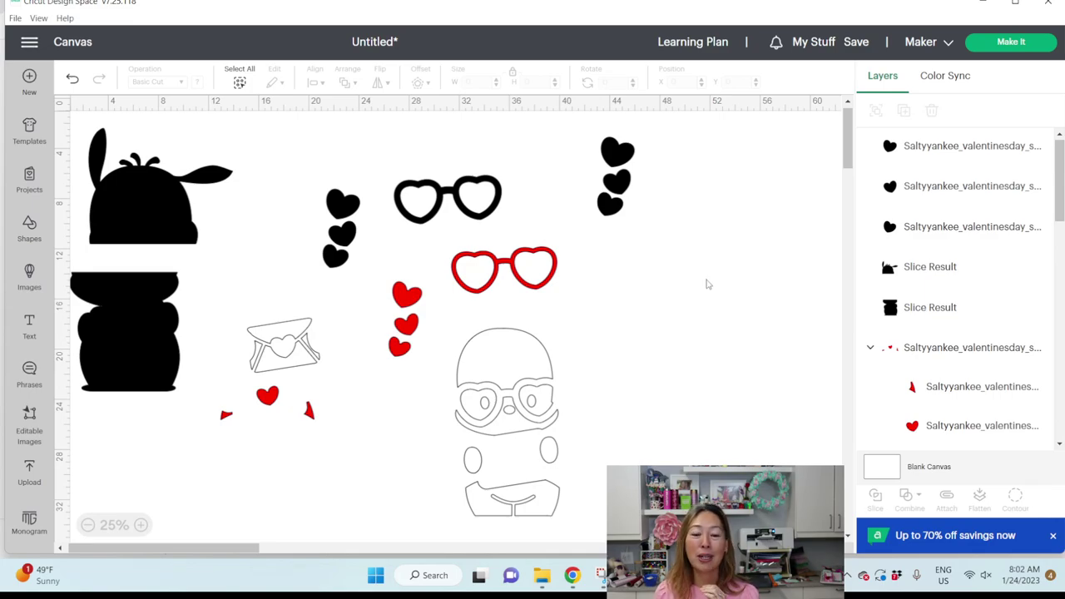
pyautogui.click(609, 156)
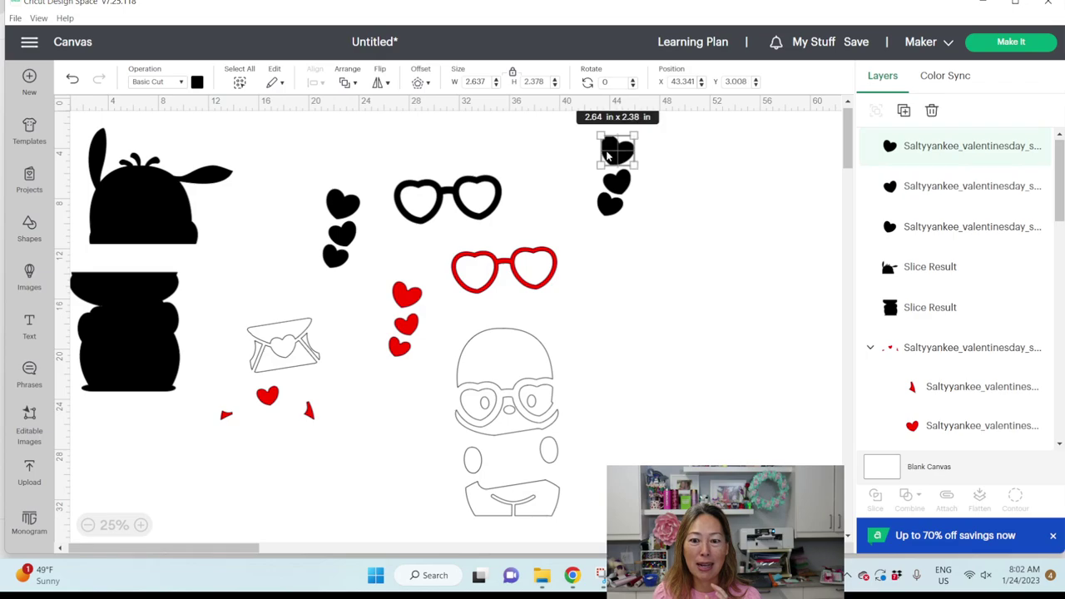
pyautogui.moveTo(609, 156); pyautogui.dragTo(711, 177)
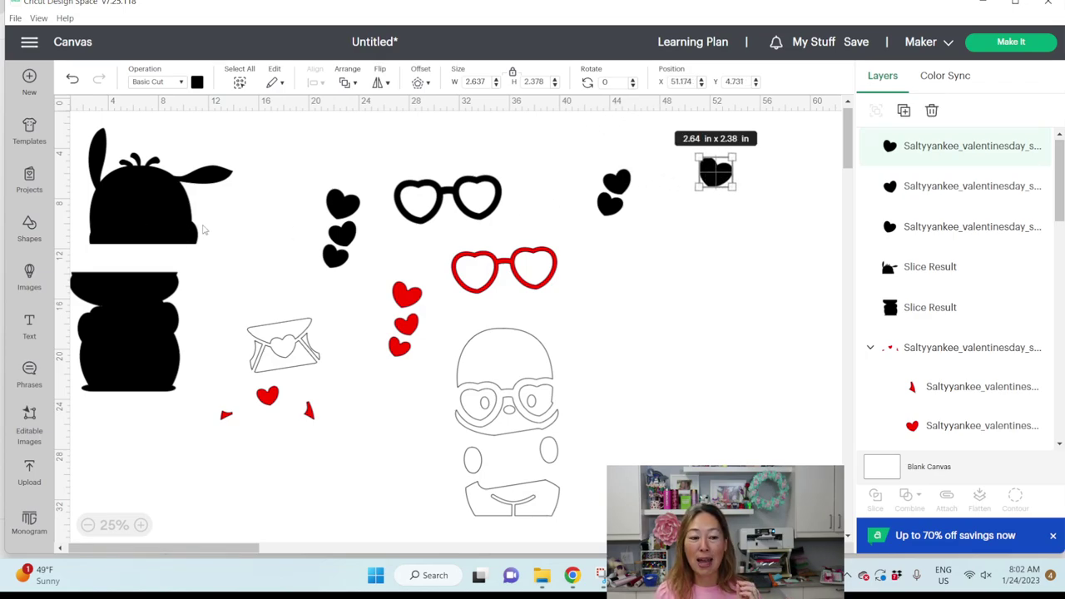
# Step: Add a square and stretch it into a 4.06 × 0.83 in bar beside the lone heart
pyautogui.click(30, 229)
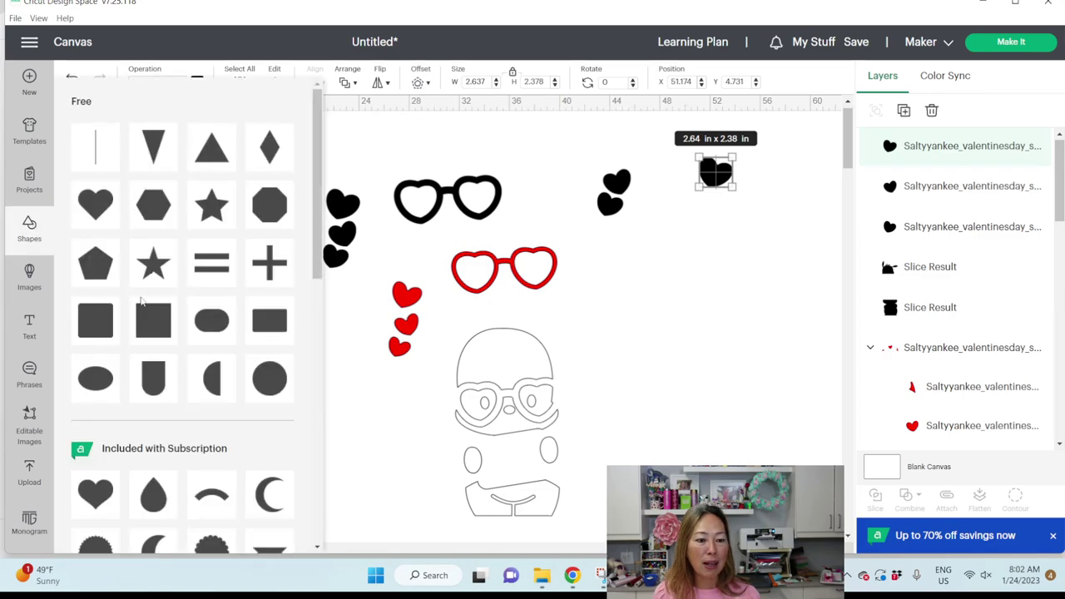
pyautogui.click(141, 327)
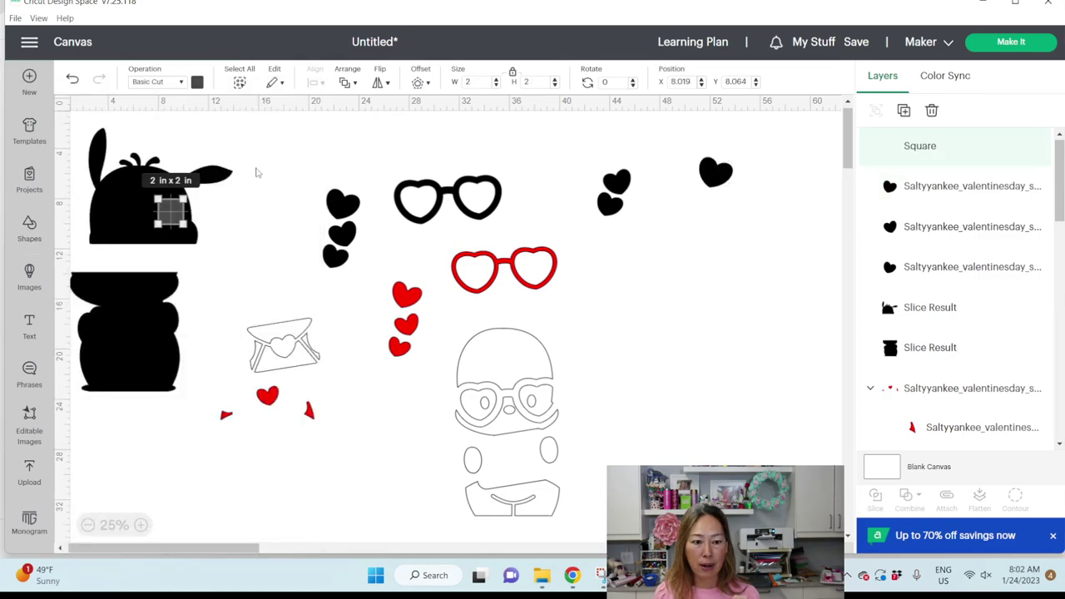
pyautogui.moveTo(157, 226); pyautogui.dragTo(571, 146)
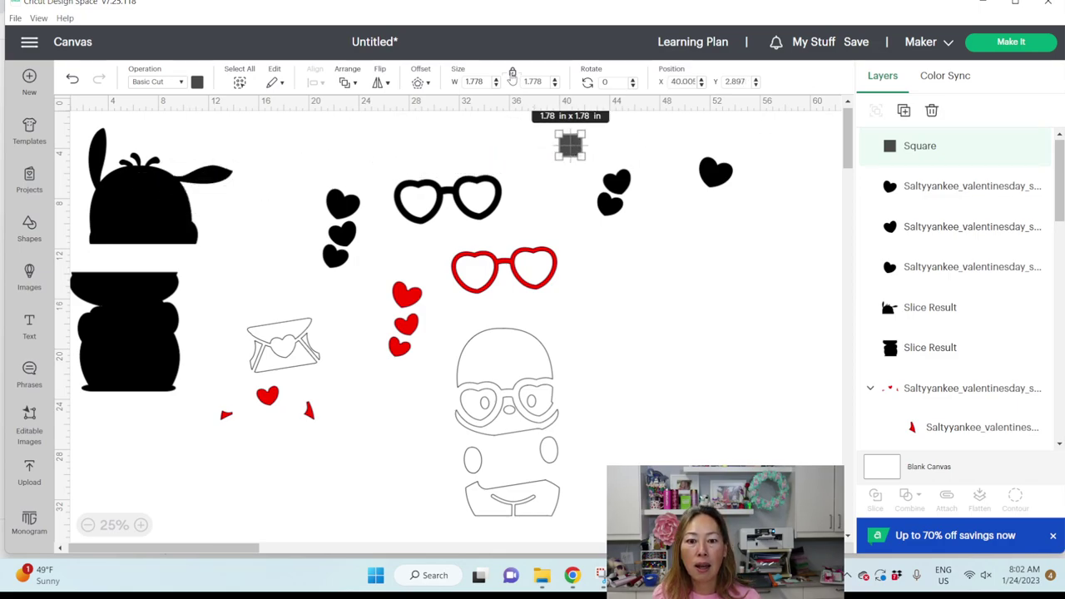
pyautogui.moveTo(585, 160); pyautogui.dragTo(681, 173)
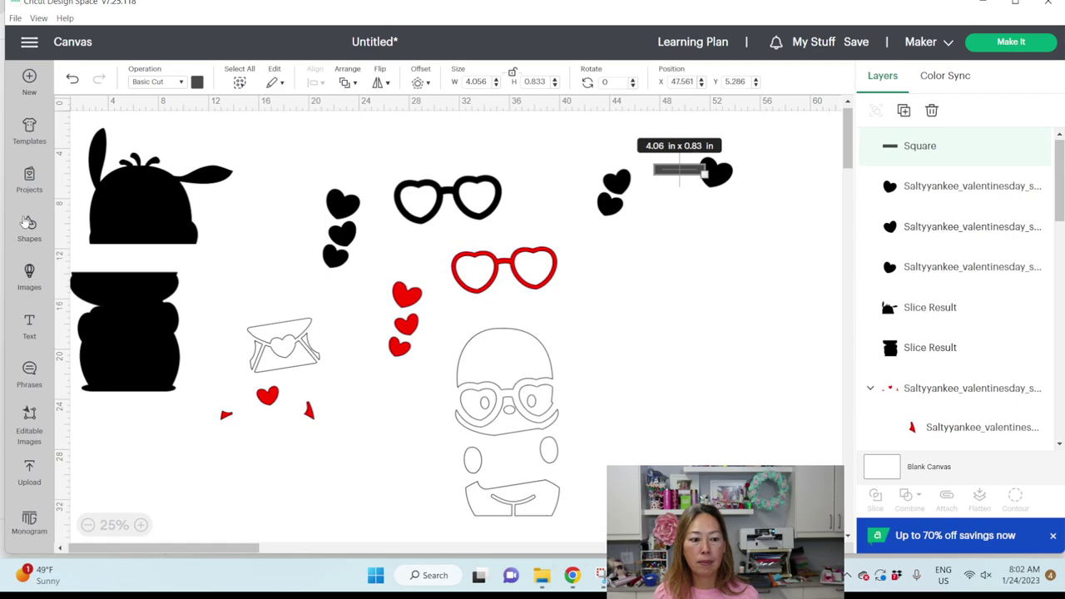
# Step: Add the recently uploaded Pochacco image to the canvas
pyautogui.click(33, 471)
pyautogui.click(142, 432)
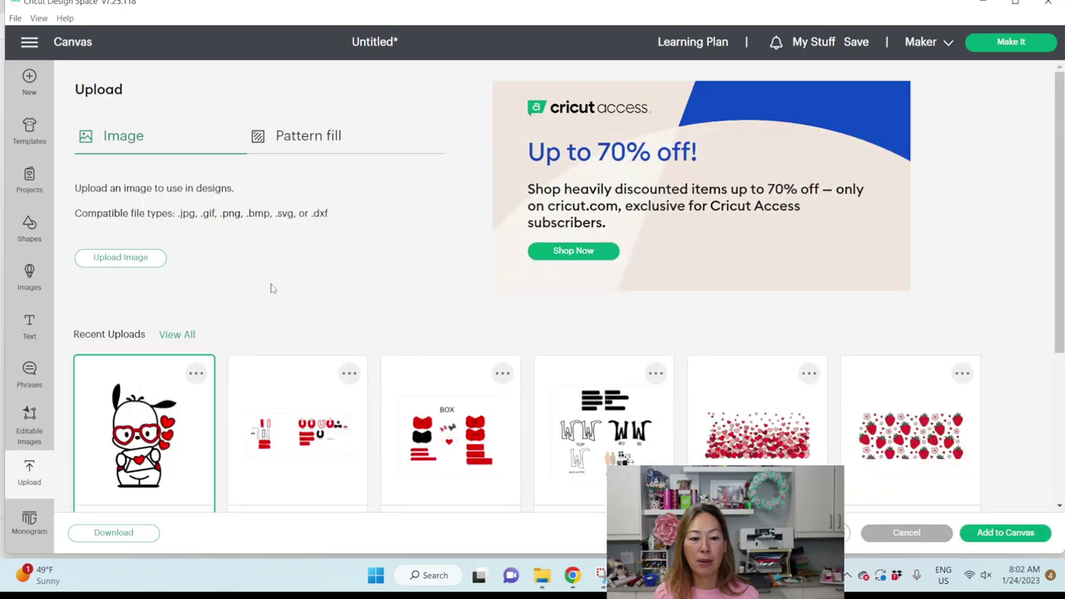
pyautogui.click(1002, 533)
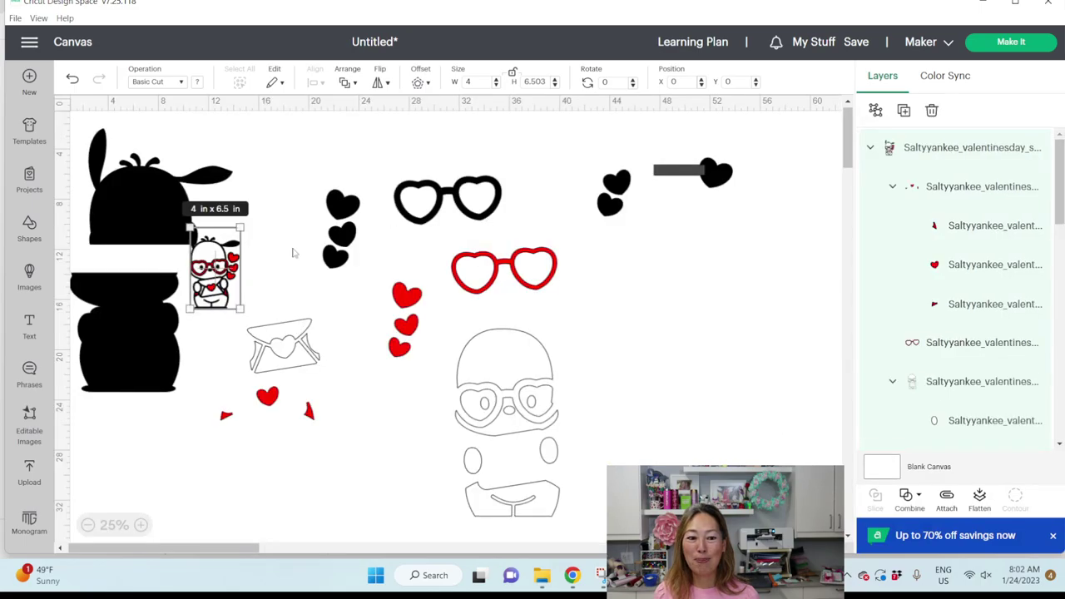
# Step: Move the Pochacco image beside the black hearts and set its width to 11.5 in (11.5 × 18.695 in)
pyautogui.moveTo(225, 266); pyautogui.dragTo(671, 293)
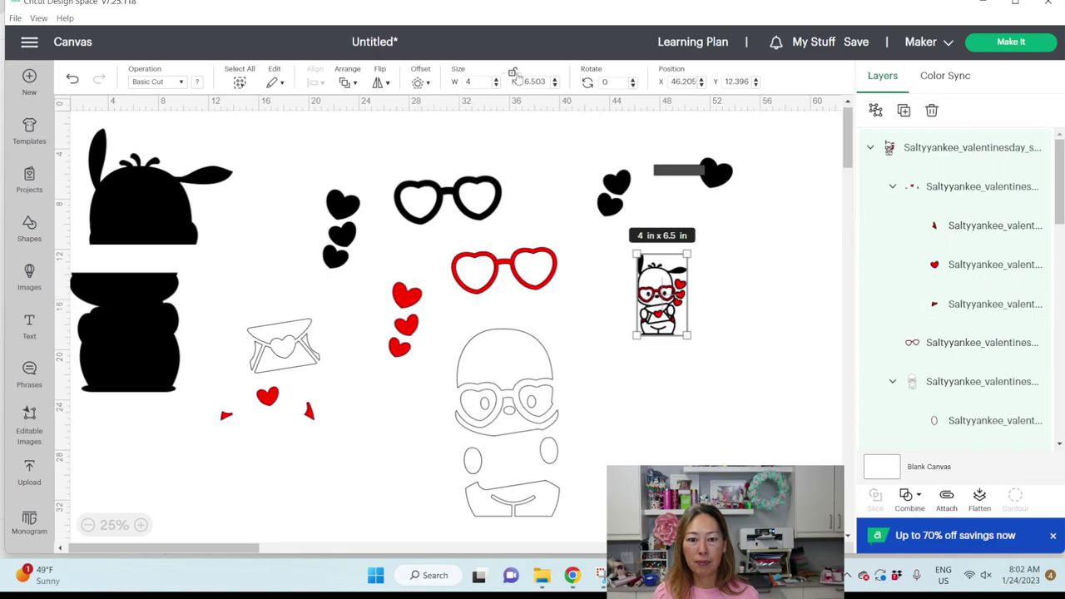
pyautogui.click(472, 81)
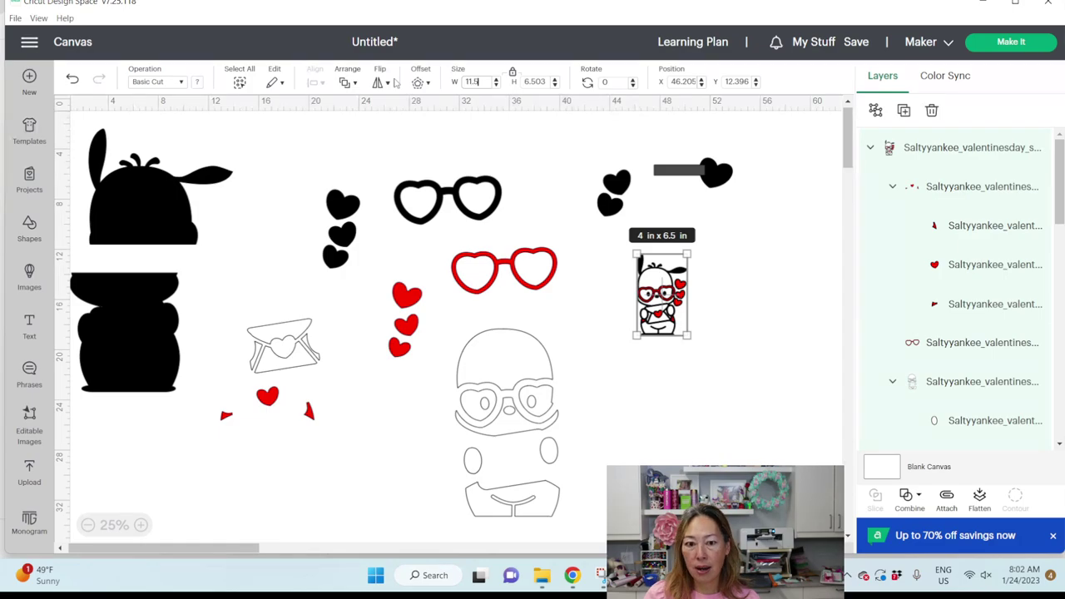
pyautogui.press('Tab')
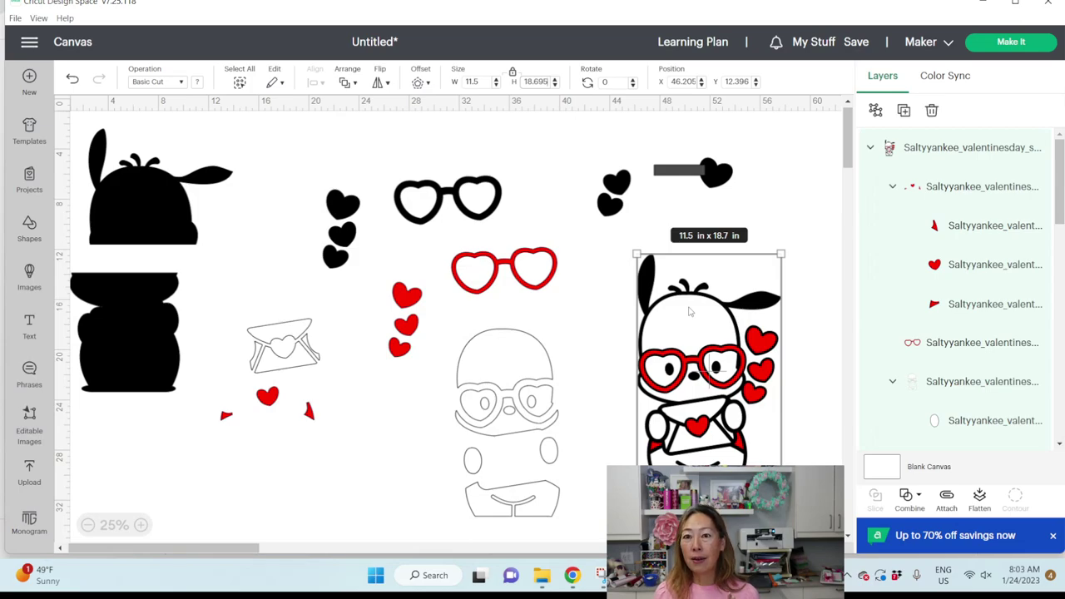
pyautogui.moveTo(780, 487); pyautogui.dragTo(796, 512)
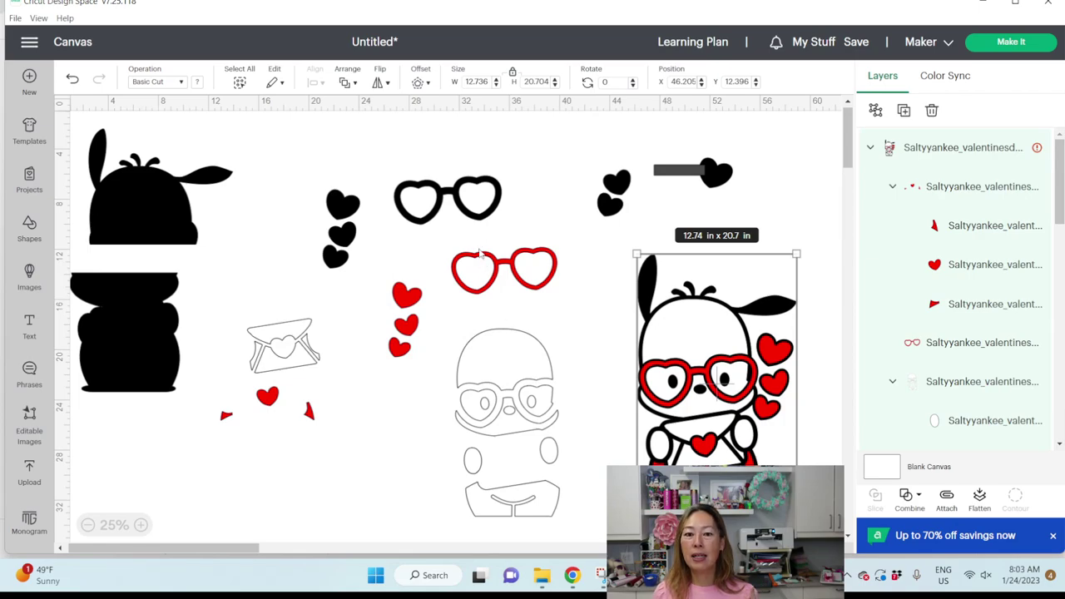
pyautogui.click(472, 82)
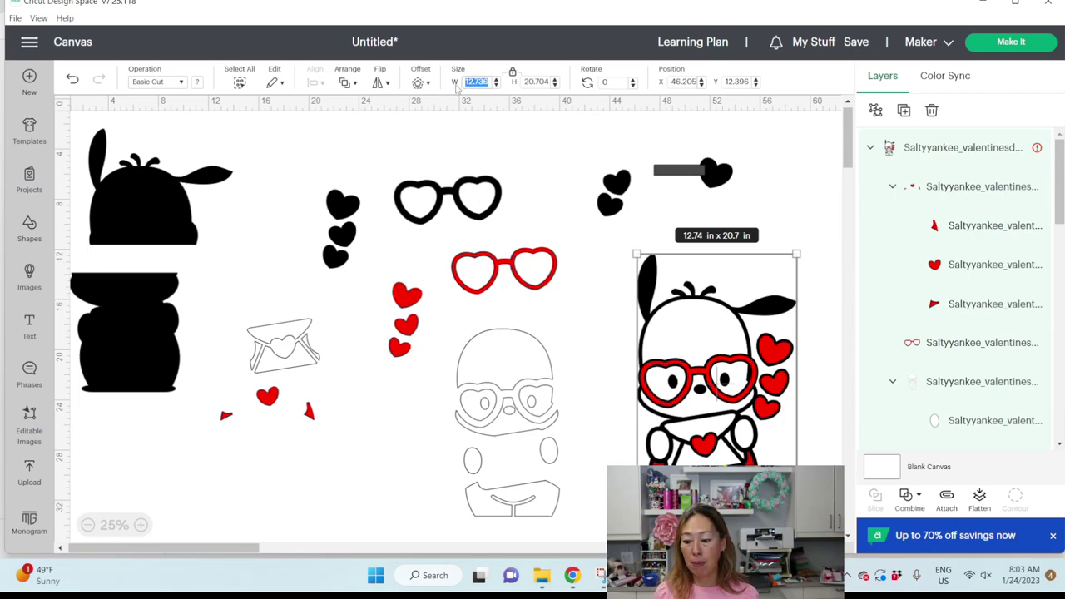
pyautogui.write('11.5')
pyautogui.press('Return')
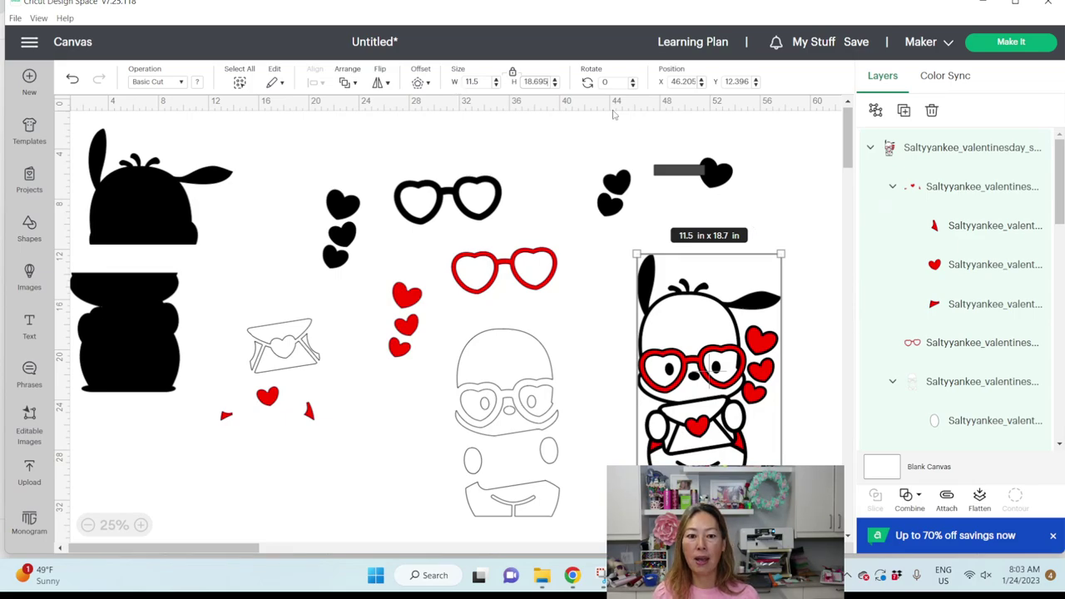
# Step: Flatten the Pochacco image for Print Then Cut, undo the trial moves, then delete the image
pyautogui.click(980, 497)
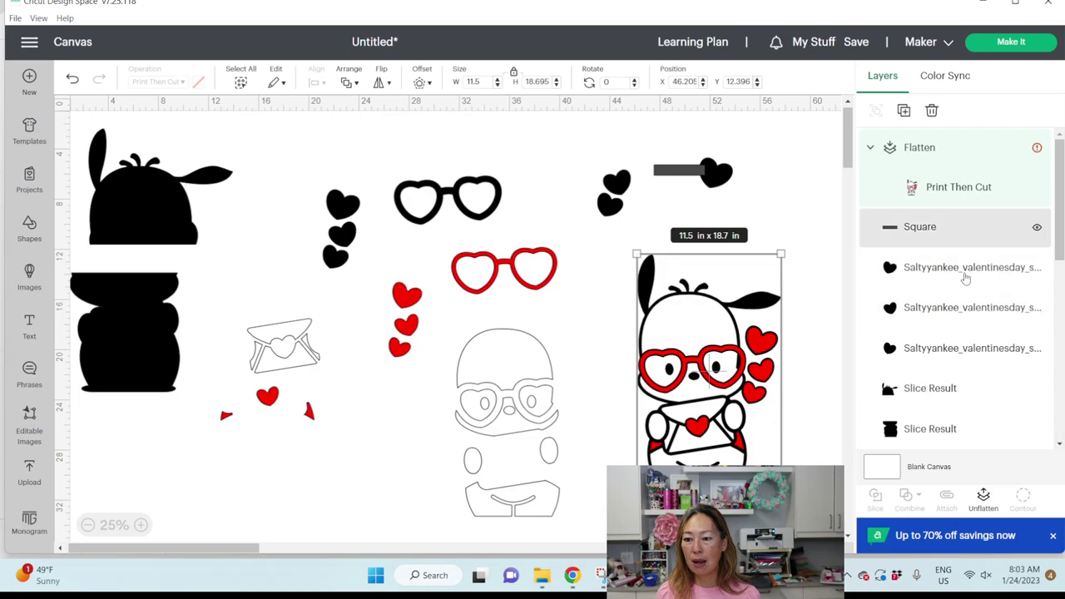
pyautogui.moveTo(687, 321); pyautogui.dragTo(667, 304)
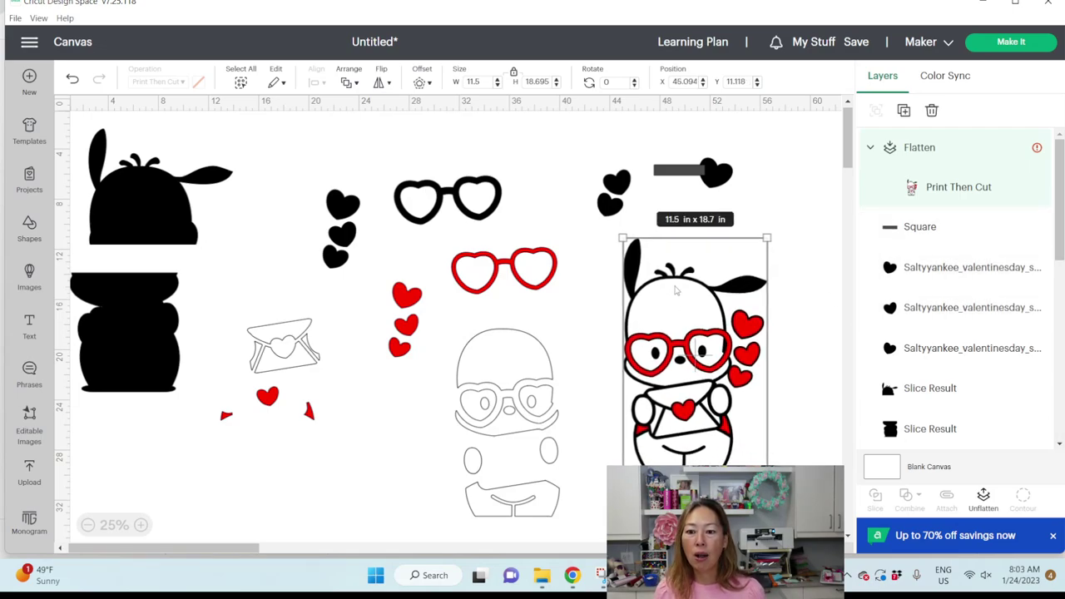
pyautogui.moveTo(715, 173); pyautogui.dragTo(750, 332)
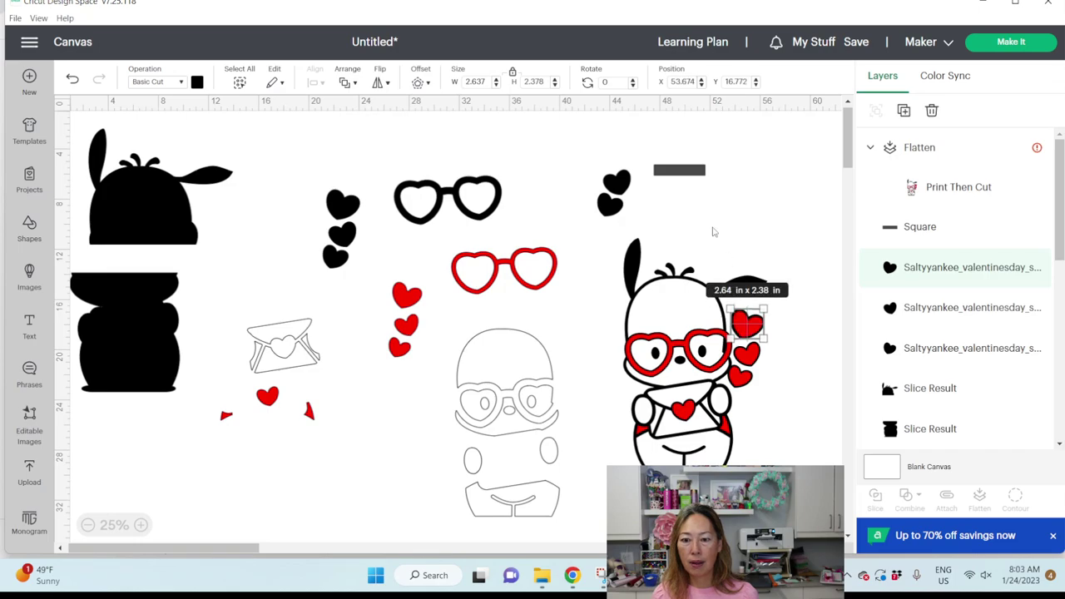
pyautogui.moveTo(706, 175); pyautogui.dragTo(710, 133)
pyautogui.click(724, 258)
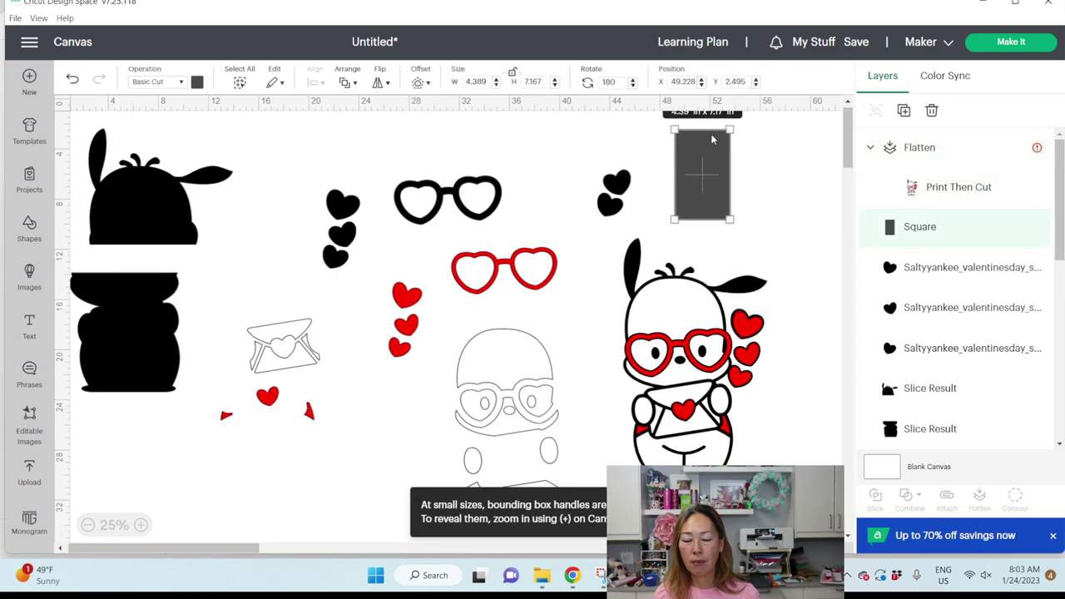
pyautogui.click(72, 80)
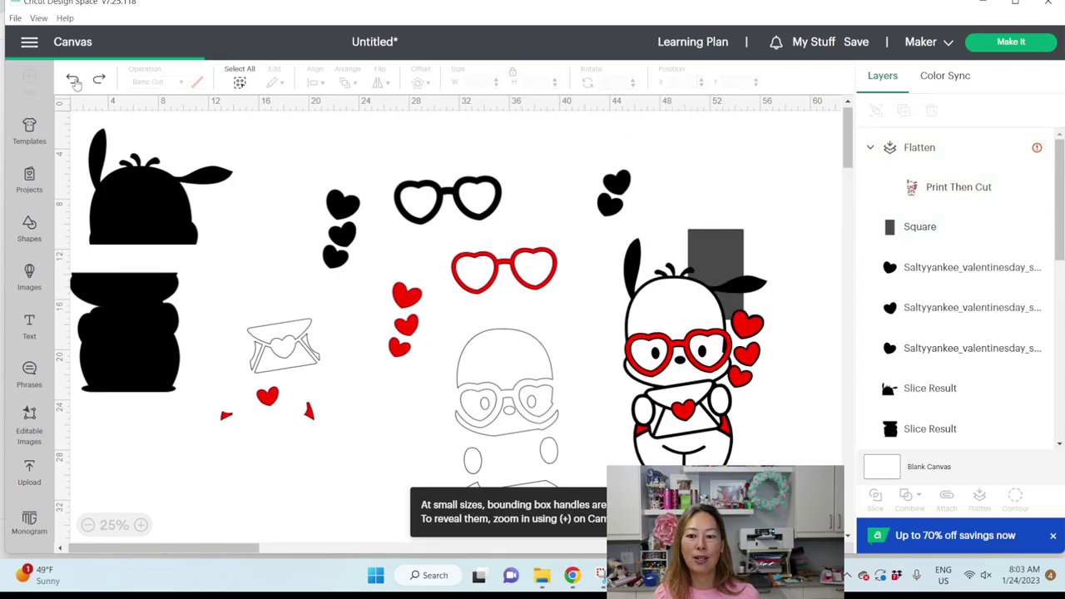
pyautogui.click(73, 79)
pyautogui.click(680, 298)
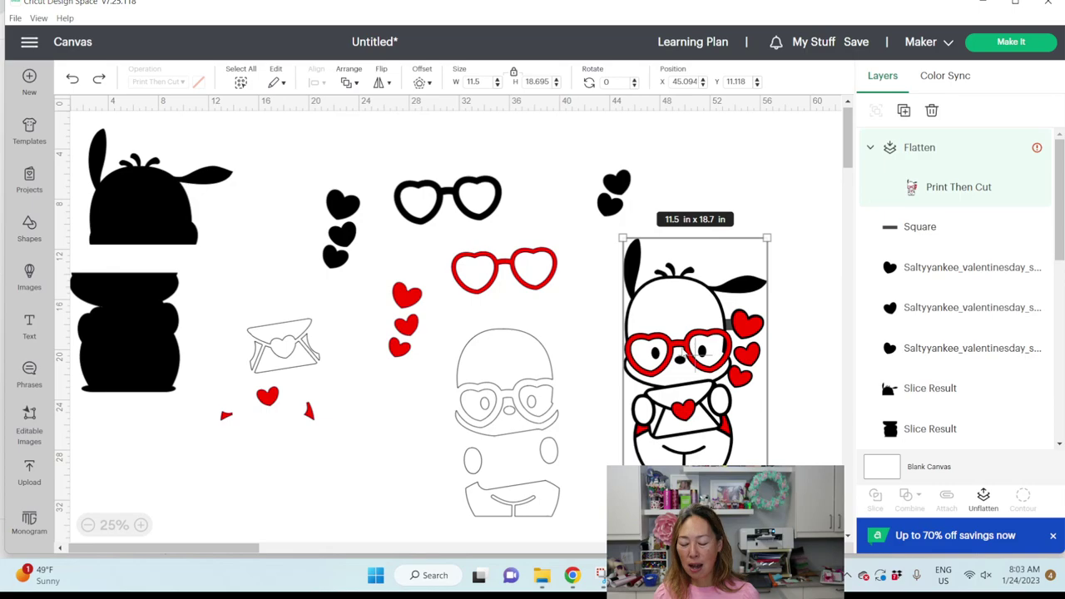
pyautogui.press('Delete')
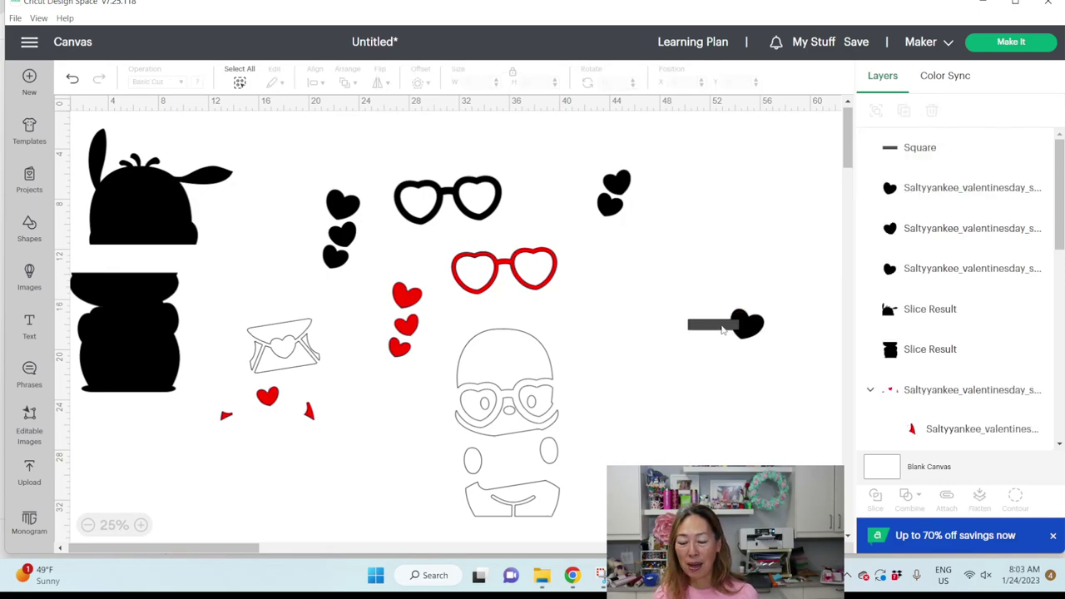
# Step: Duplicate the grey bar twice and place a spare copy below the connector piece
pyautogui.click(723, 330)
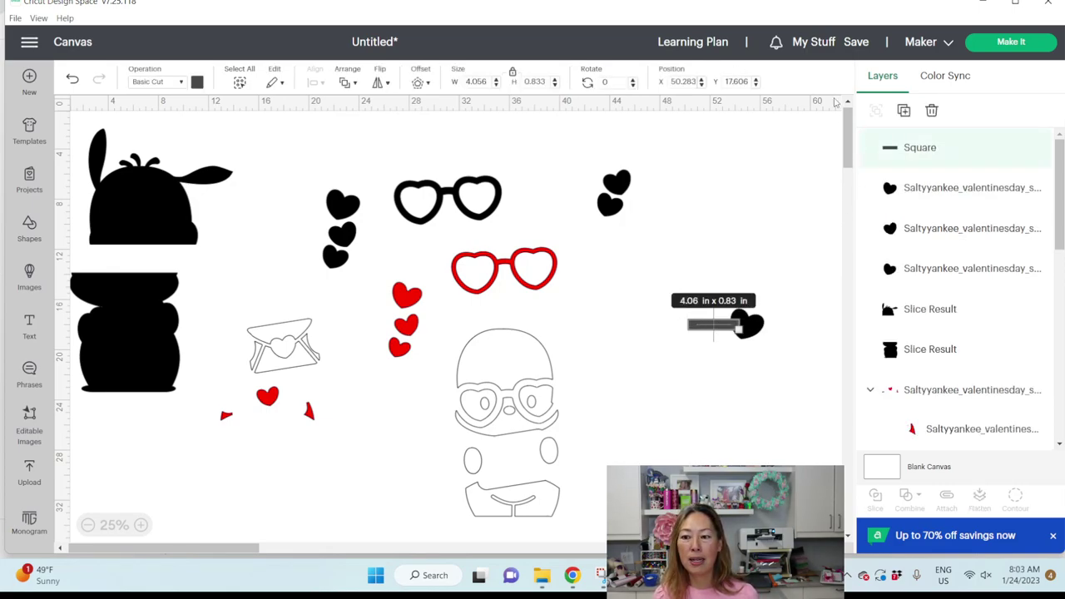
pyautogui.click(904, 111)
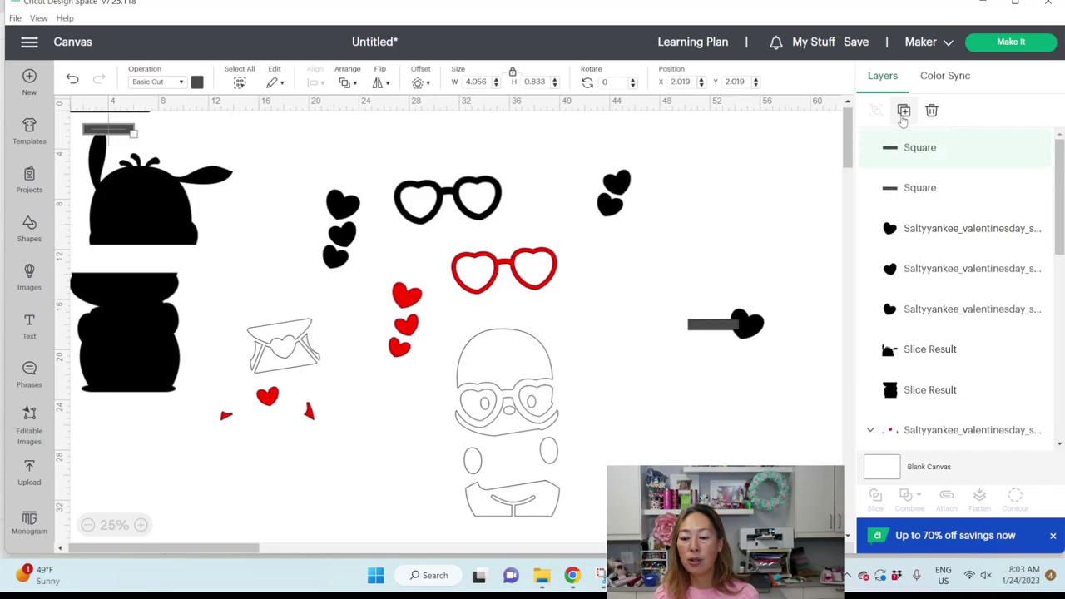
pyautogui.click(903, 112)
pyautogui.moveTo(124, 158); pyautogui.dragTo(721, 409)
pyautogui.moveTo(123, 133); pyautogui.dragTo(711, 460)
# Step: Weld the bar and lone black heart into one connector and colour it light grey
pyautogui.moveTo(782, 350); pyautogui.dragTo(629, 296)
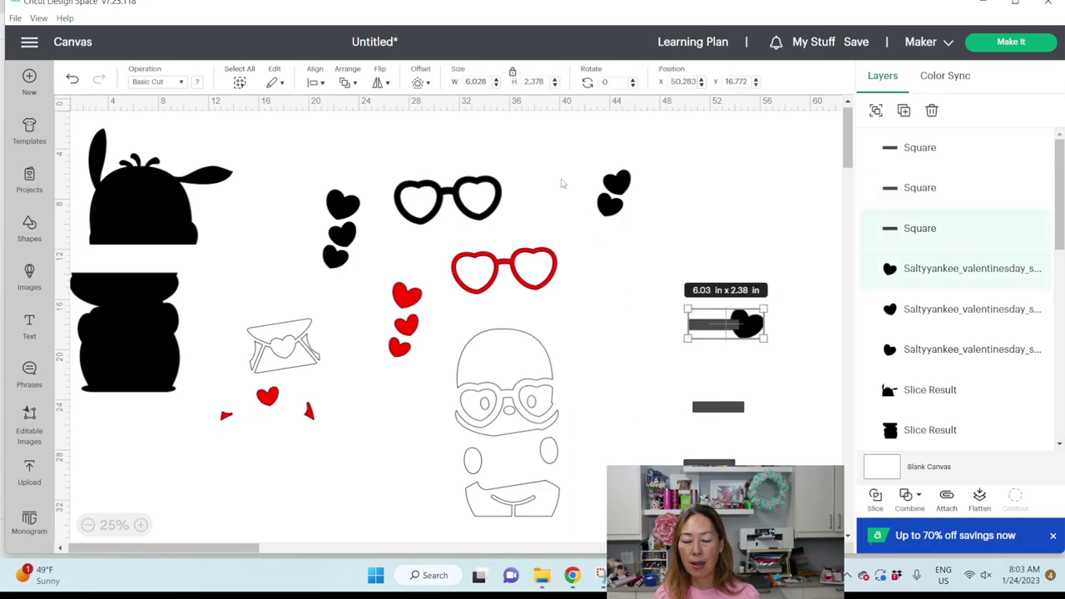
pyautogui.click(909, 499)
pyautogui.click(948, 389)
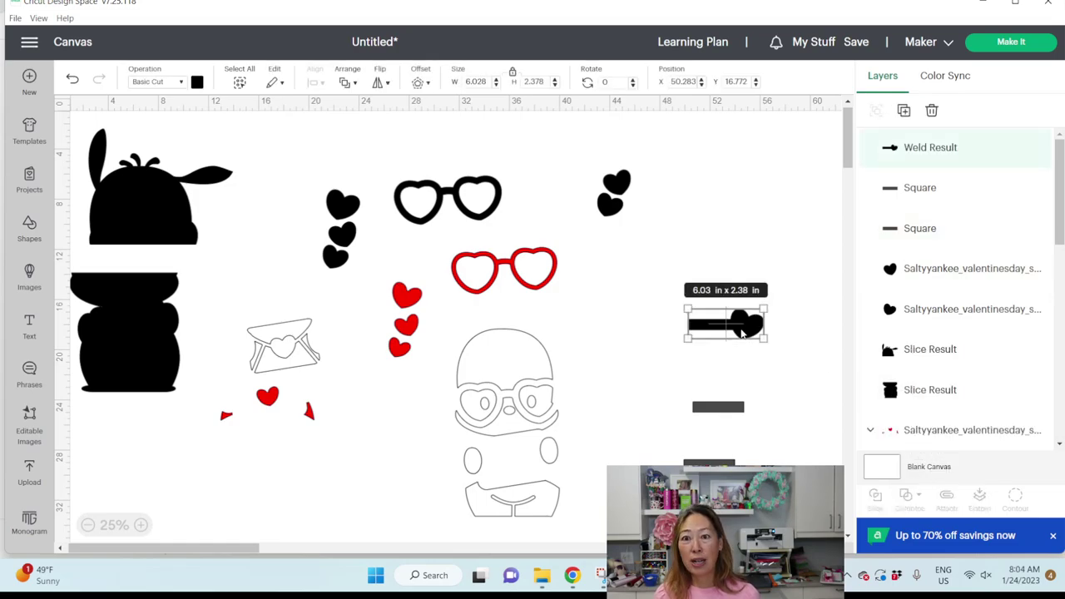
pyautogui.click(198, 83)
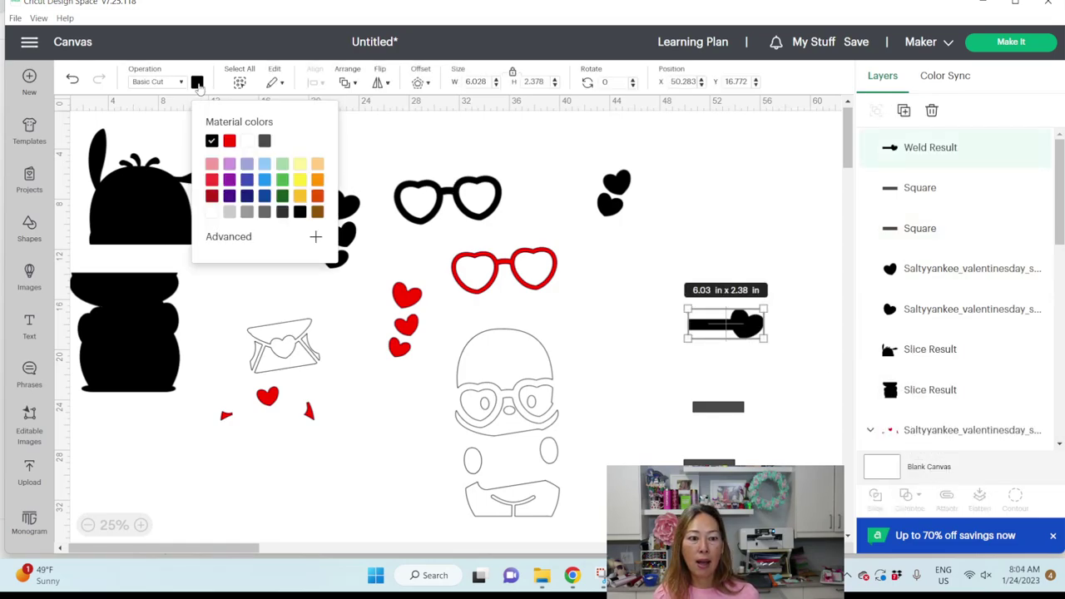
pyautogui.click(230, 215)
pyautogui.moveTo(749, 333); pyautogui.dragTo(753, 223)
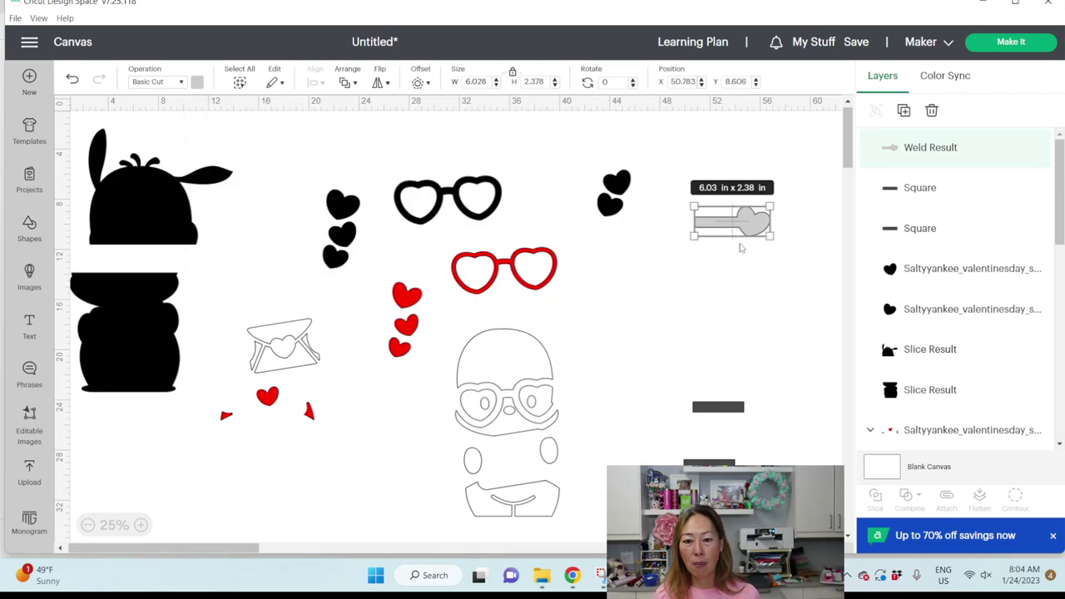
pyautogui.click(666, 302)
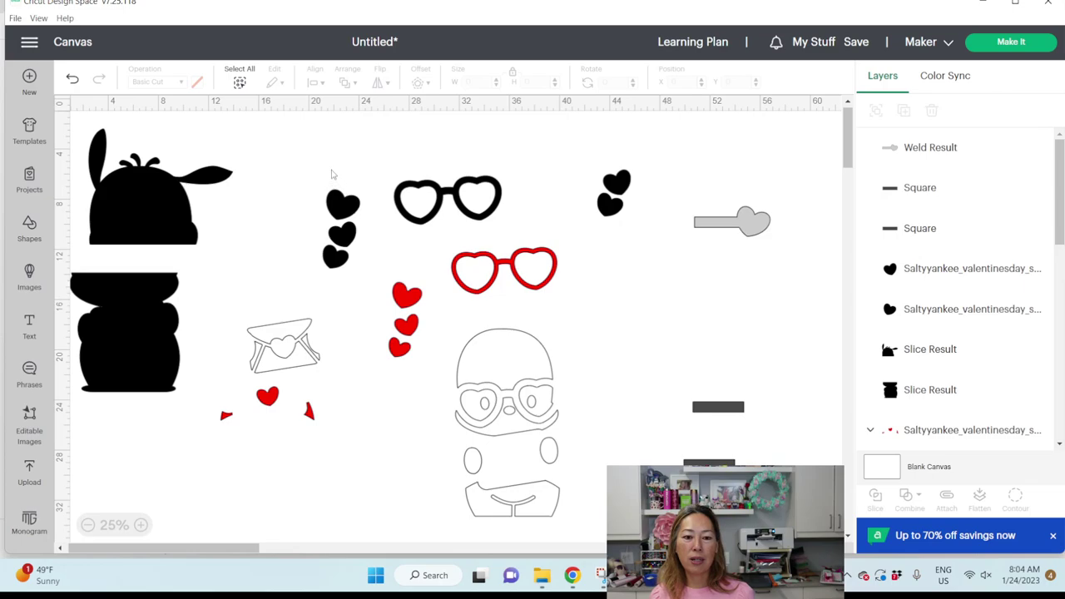
pyautogui.moveTo(333, 167); pyautogui.dragTo(328, 283)
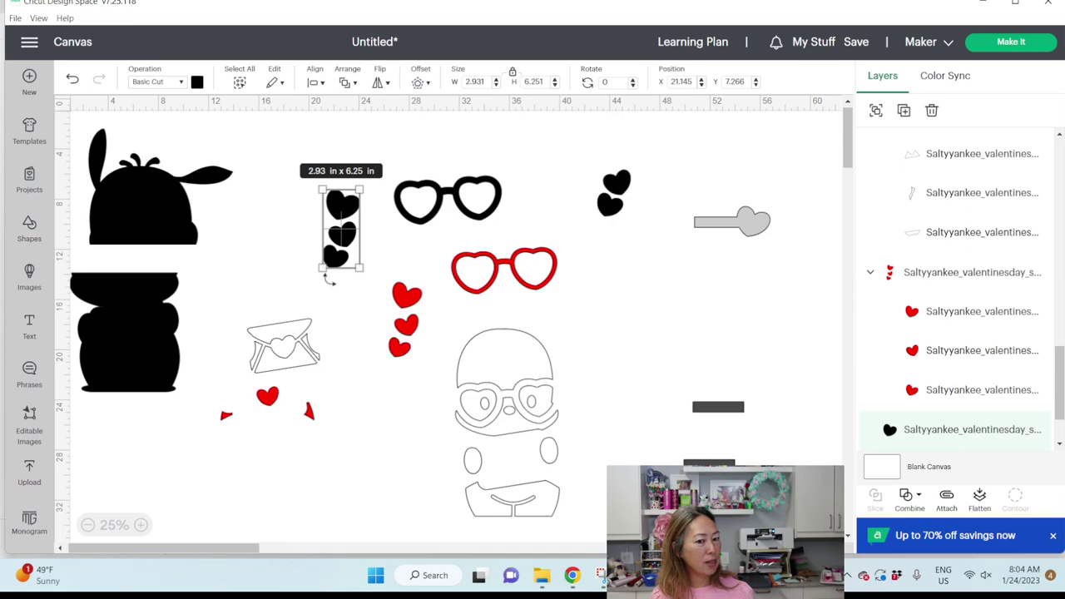
# Step: Recolour the three black hearts light blue and move a spare bar up to X 38.728, Y 3.797
pyautogui.click(197, 83)
pyautogui.click(264, 166)
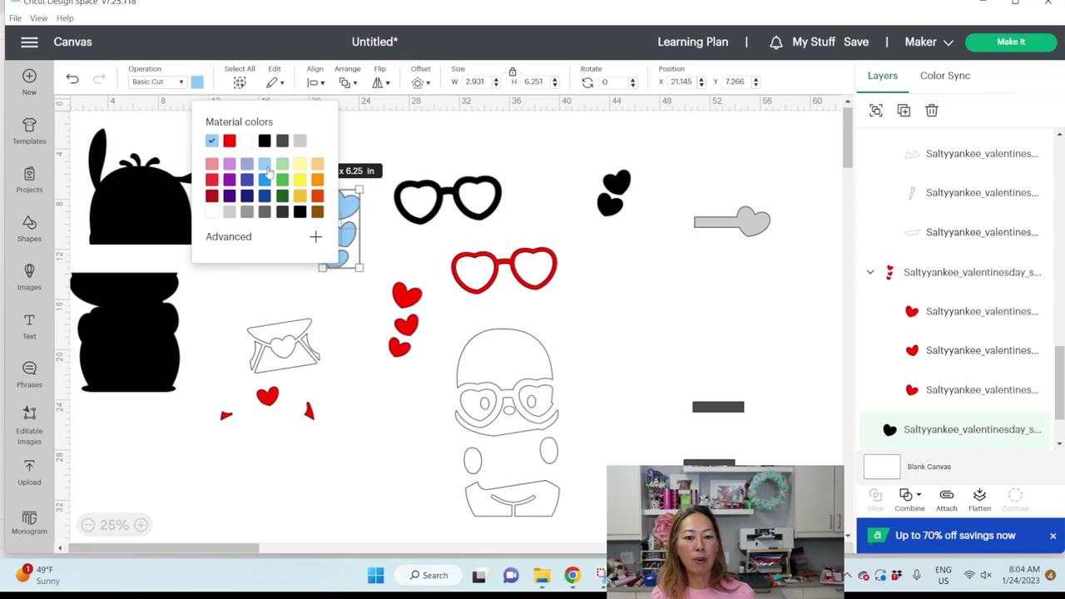
pyautogui.click(553, 158)
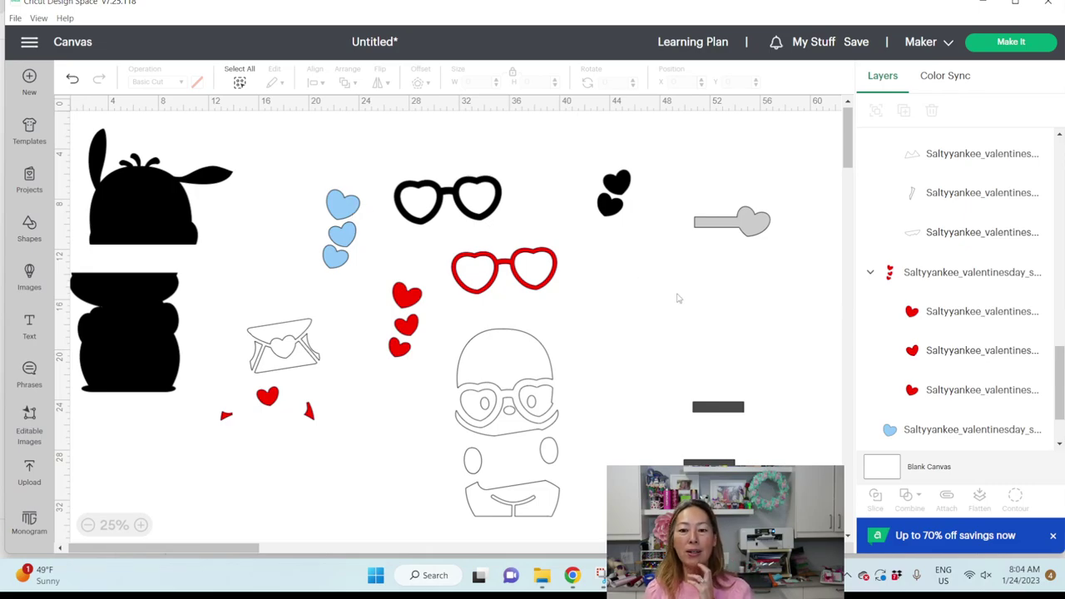
pyautogui.moveTo(723, 408); pyautogui.dragTo(573, 155)
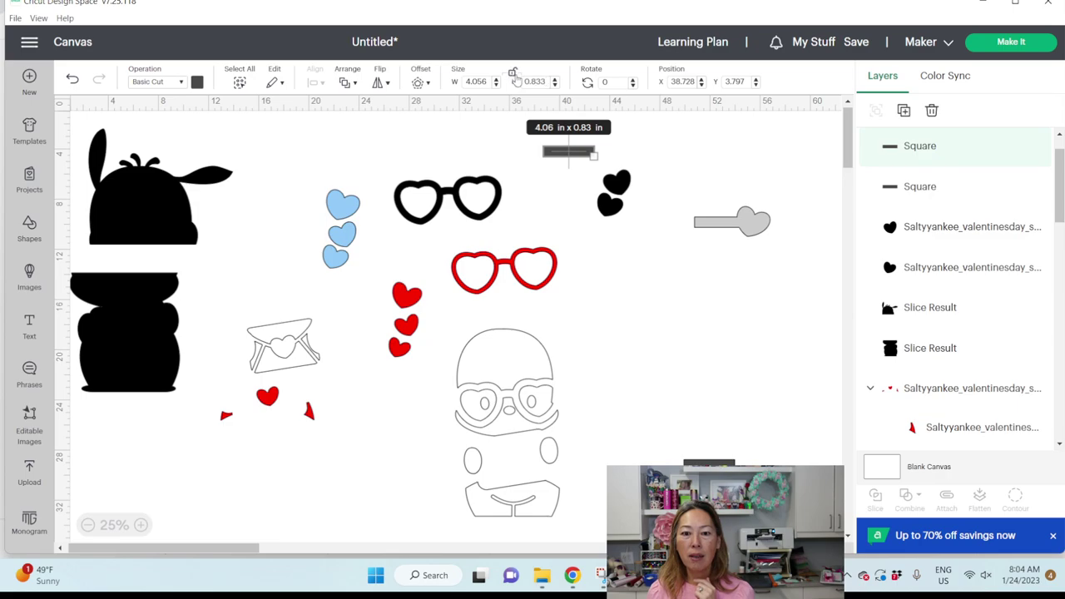
# Step: Set the bar height to 0.5 in and delete the spare bottom bar
pyautogui.moveTo(548, 80); pyautogui.dragTo(513, 83)
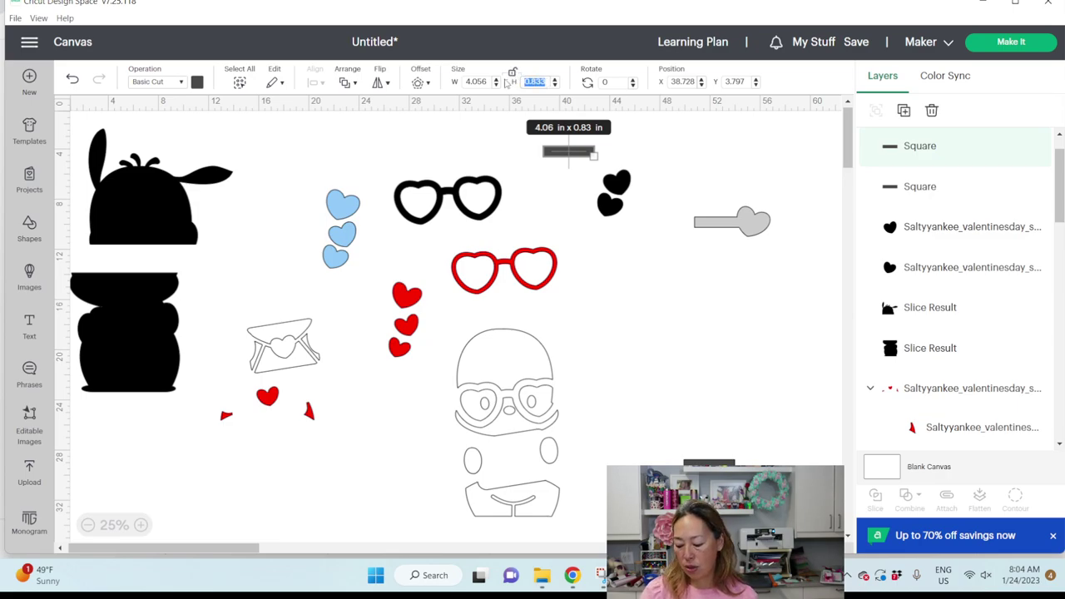
pyautogui.press('BackSpace')
pyautogui.write('0.5')
pyautogui.press('Return')
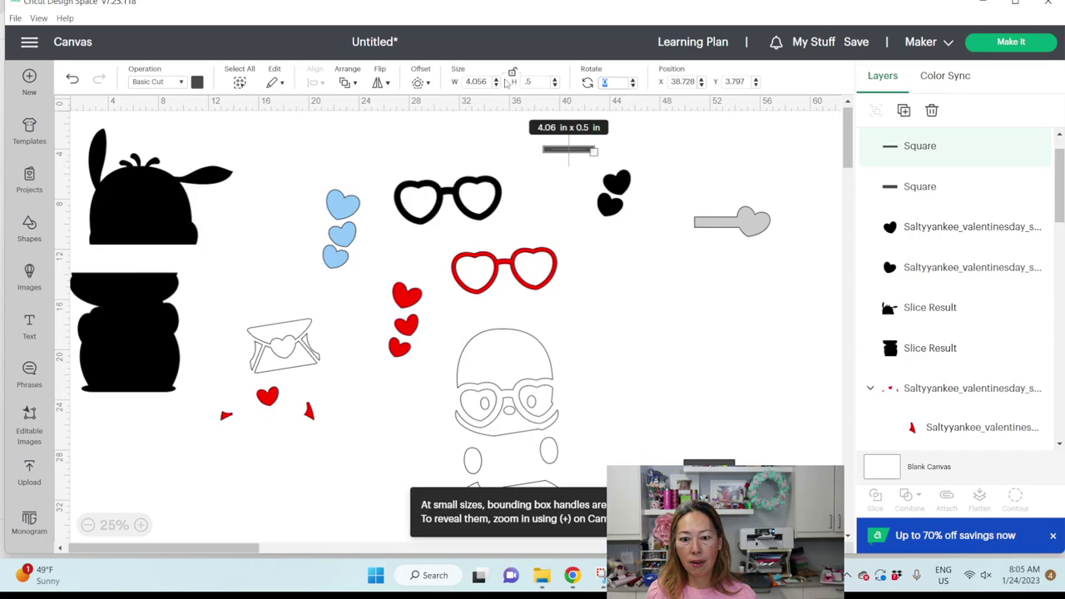
pyautogui.click(684, 346)
pyautogui.click(709, 464)
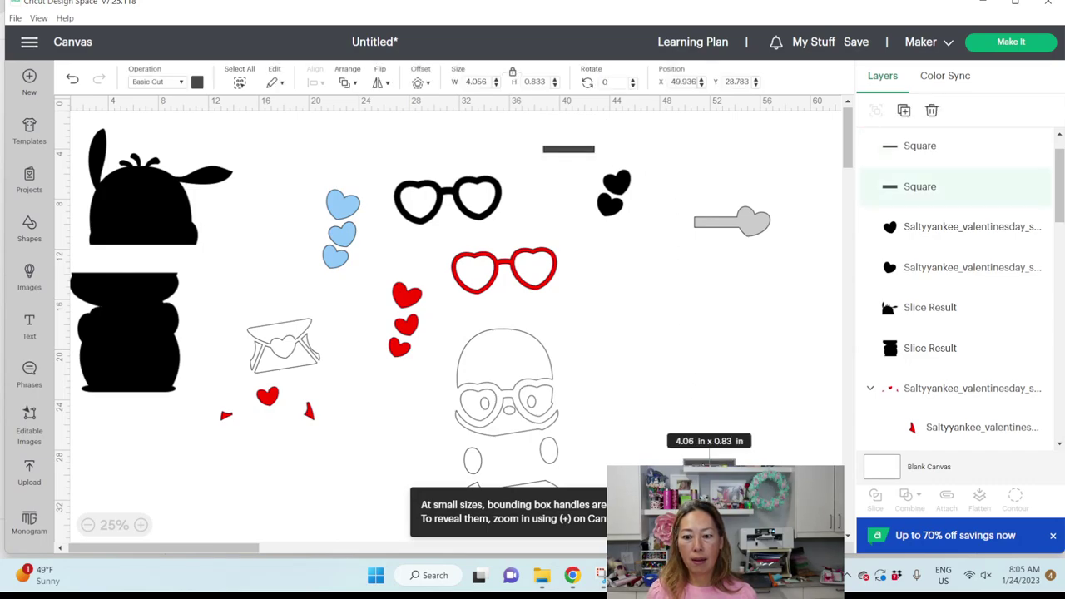
pyautogui.press('Delete')
# Step: Duplicate the thin bar, weld it to the black hearts, colour it light grey, and move it right
pyautogui.click(569, 150)
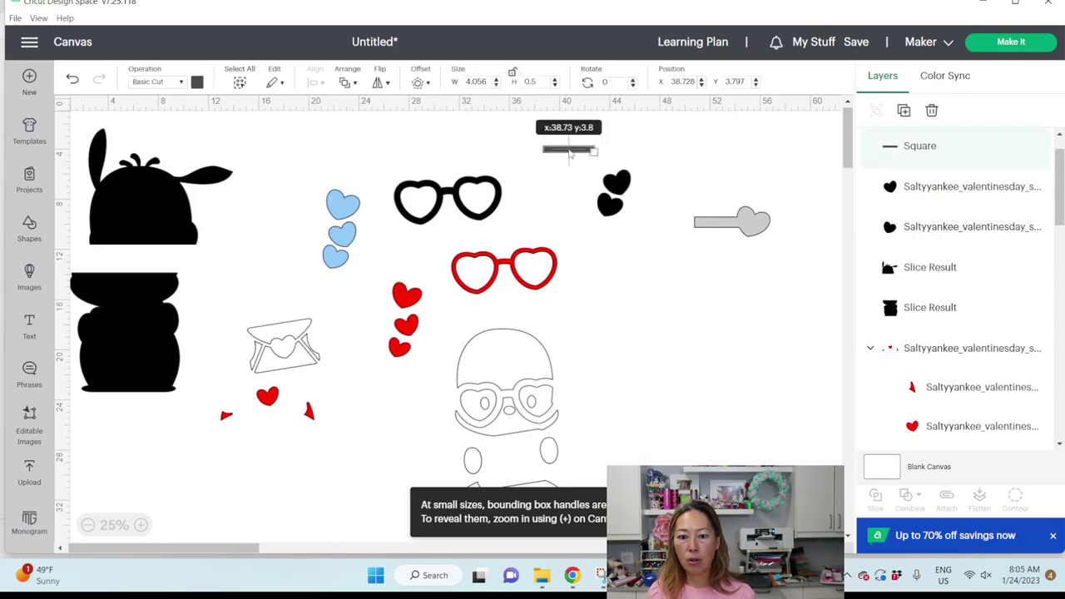
pyautogui.click(904, 111)
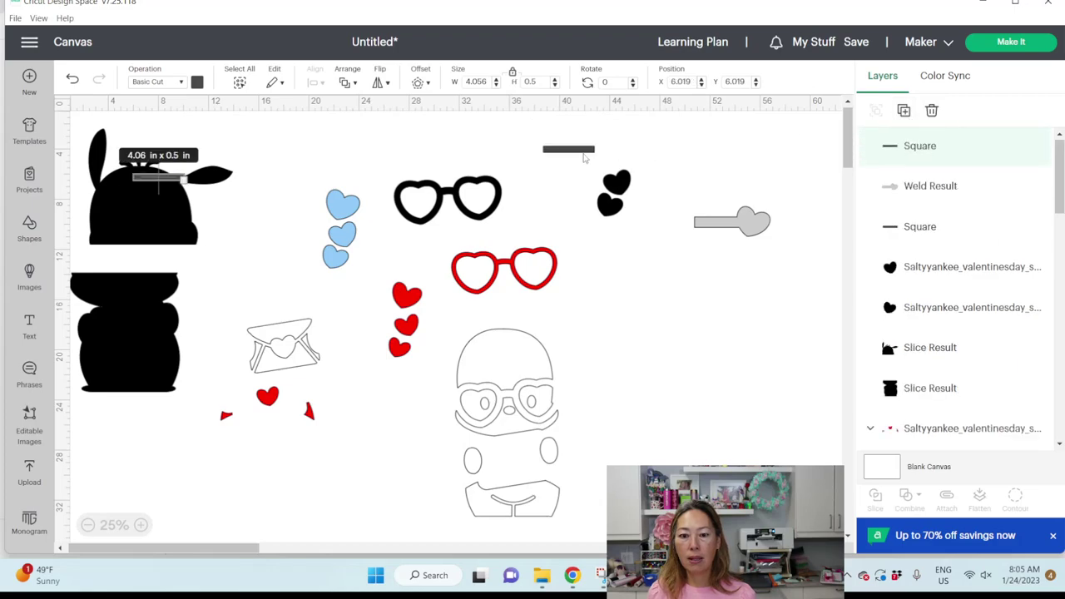
pyautogui.moveTo(584, 155); pyautogui.dragTo(600, 188)
pyautogui.moveTo(576, 143); pyautogui.dragTo(639, 189)
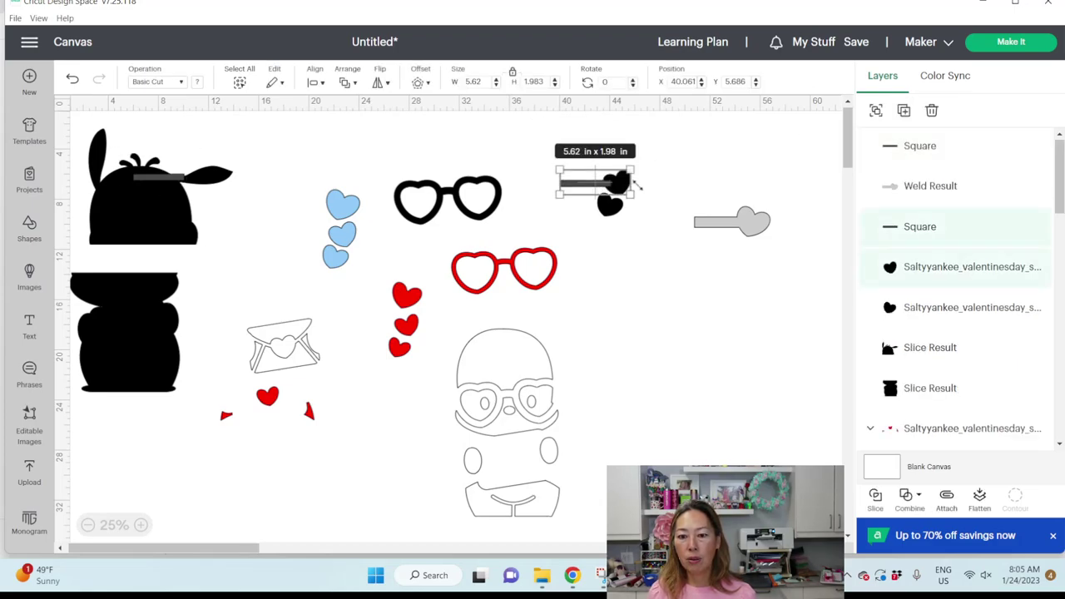
pyautogui.click(916, 502)
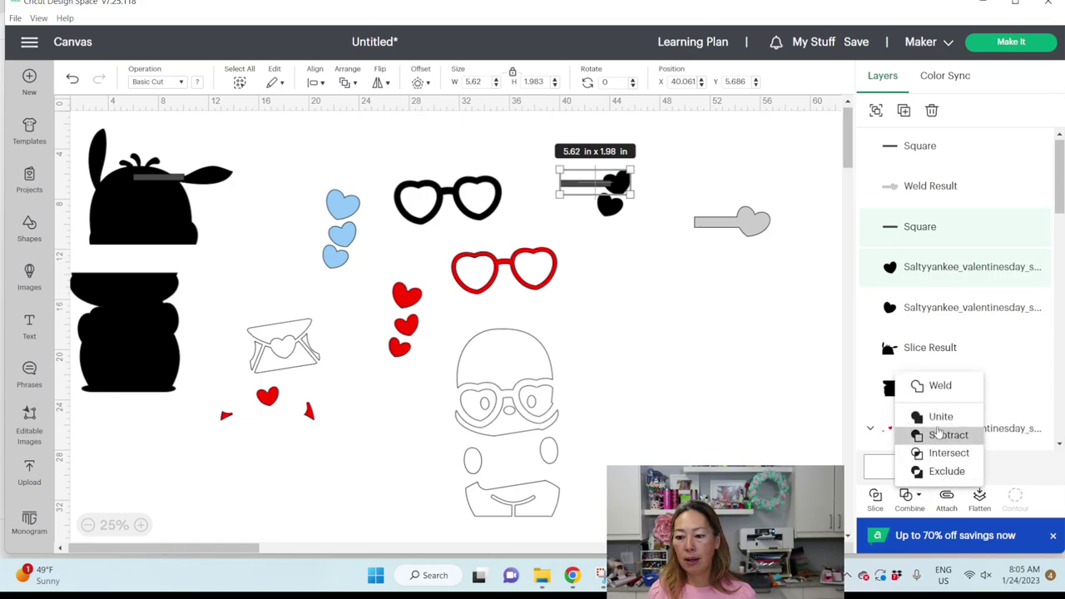
pyautogui.click(939, 386)
pyautogui.click(730, 250)
pyautogui.click(624, 188)
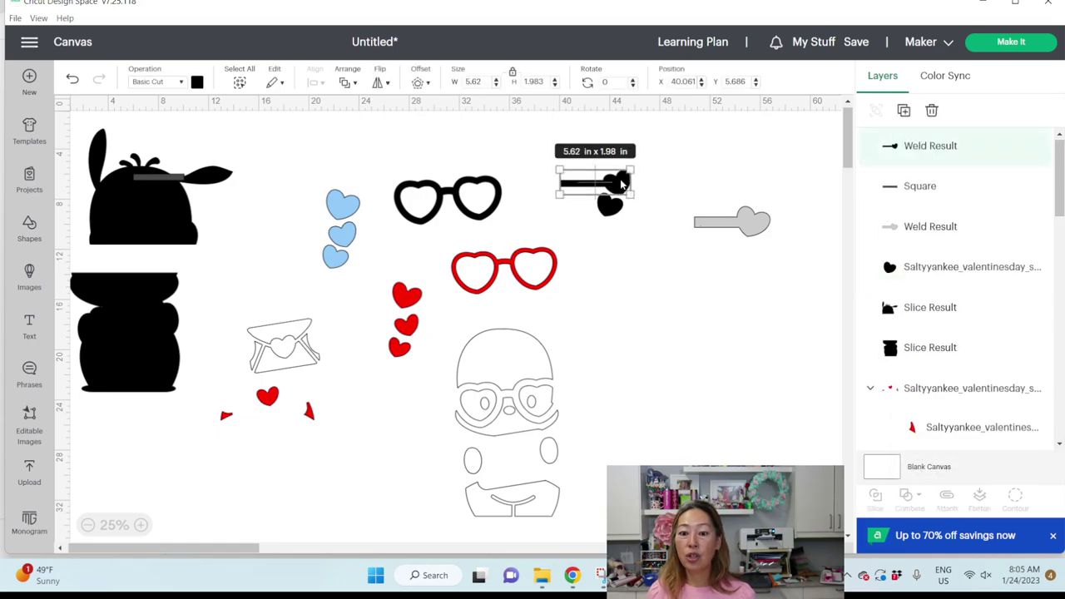
pyautogui.click(198, 83)
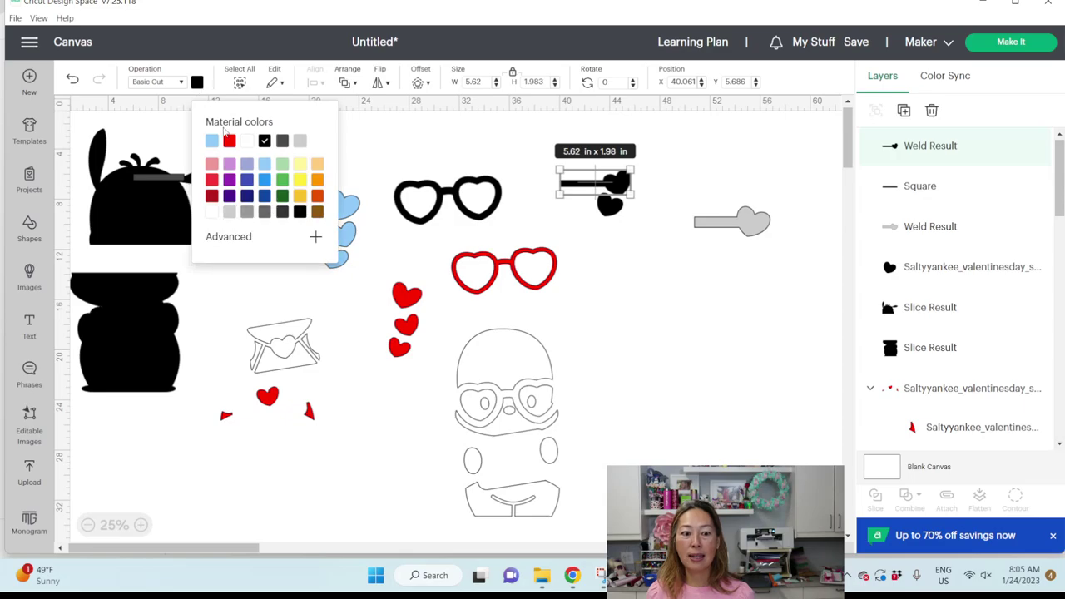
pyautogui.click(283, 141)
pyautogui.click(728, 266)
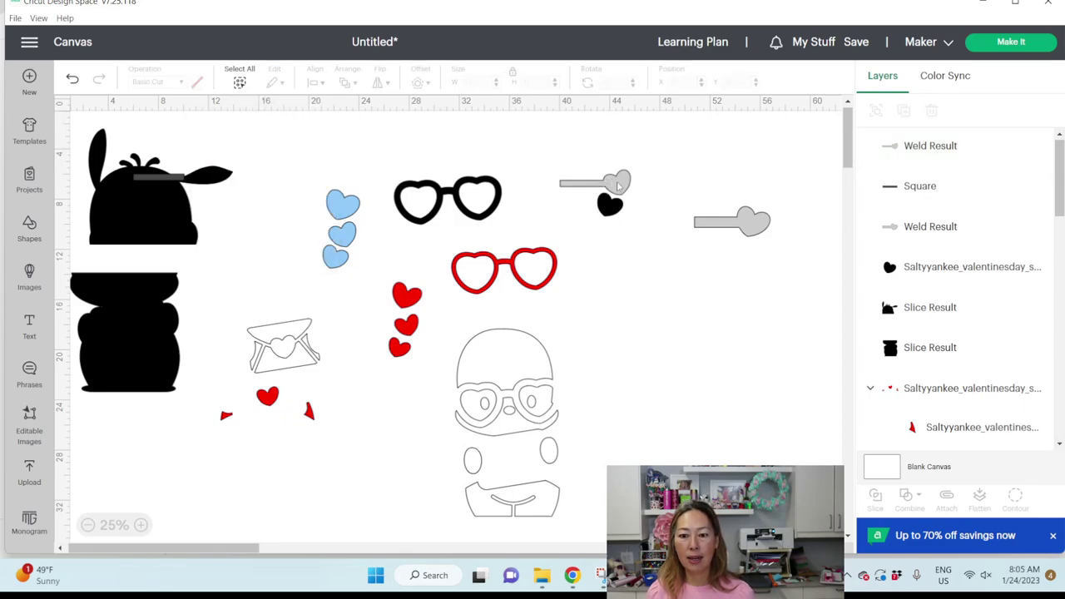
pyautogui.moveTo(626, 189); pyautogui.dragTo(749, 193)
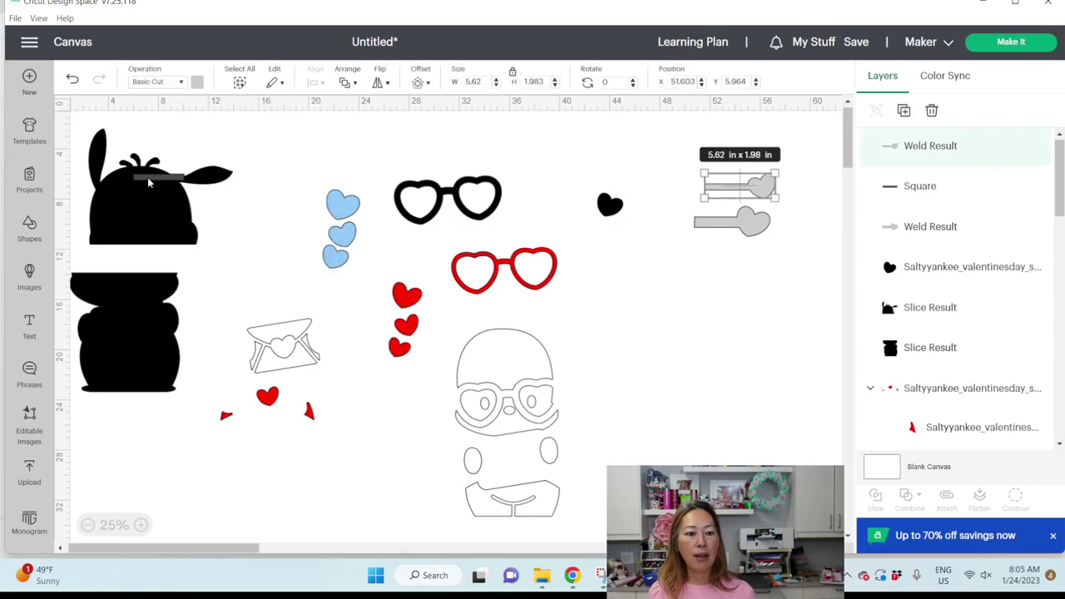
# Step: Weld the small bar to the remaining black heart, make it light grey, and move it beside the other connectors
pyautogui.moveTo(149, 182); pyautogui.dragTo(568, 206)
pyautogui.click(568, 156)
pyautogui.moveTo(543, 157); pyautogui.dragTo(624, 218)
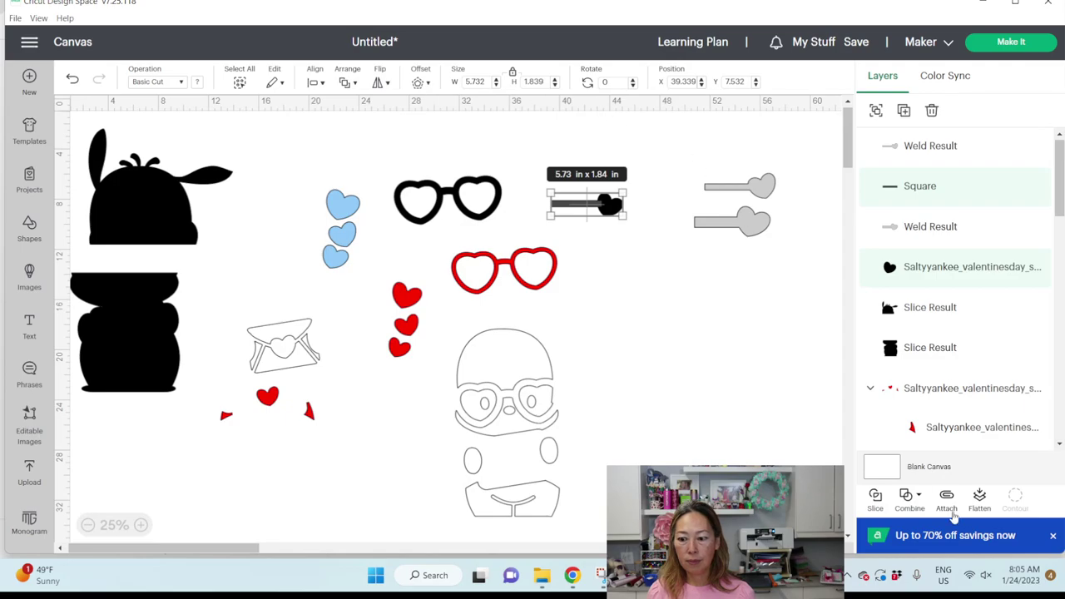
pyautogui.click(920, 499)
pyautogui.click(934, 392)
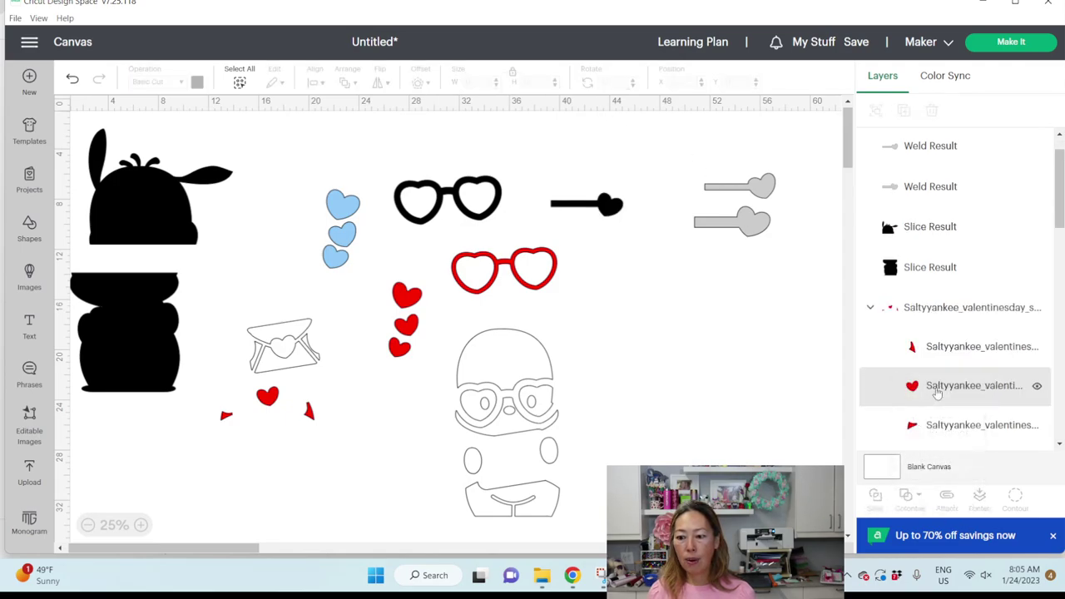
pyautogui.click(574, 209)
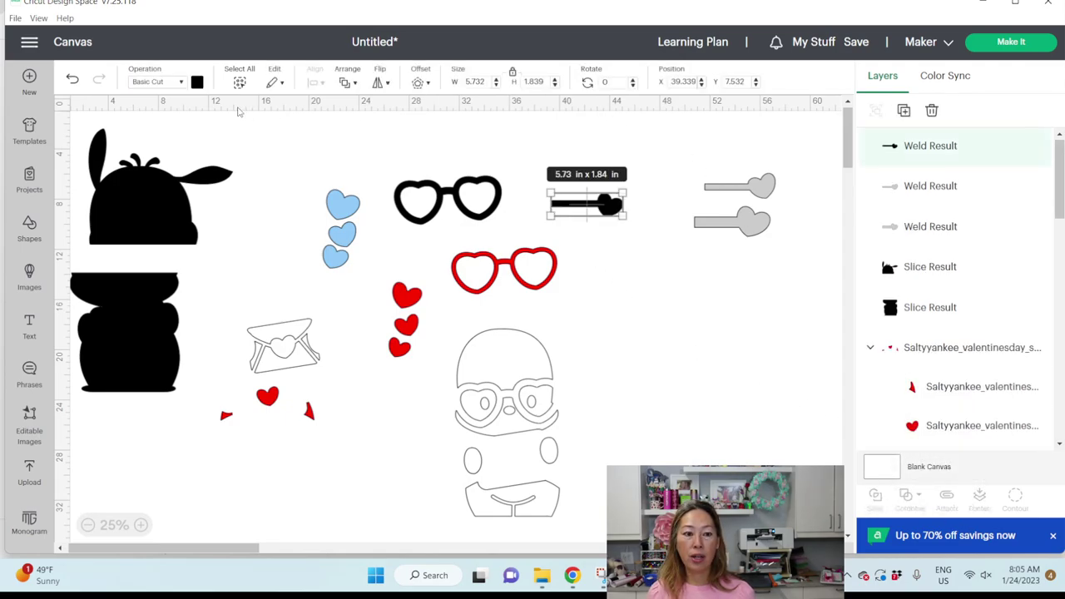
pyautogui.click(196, 83)
pyautogui.click(282, 141)
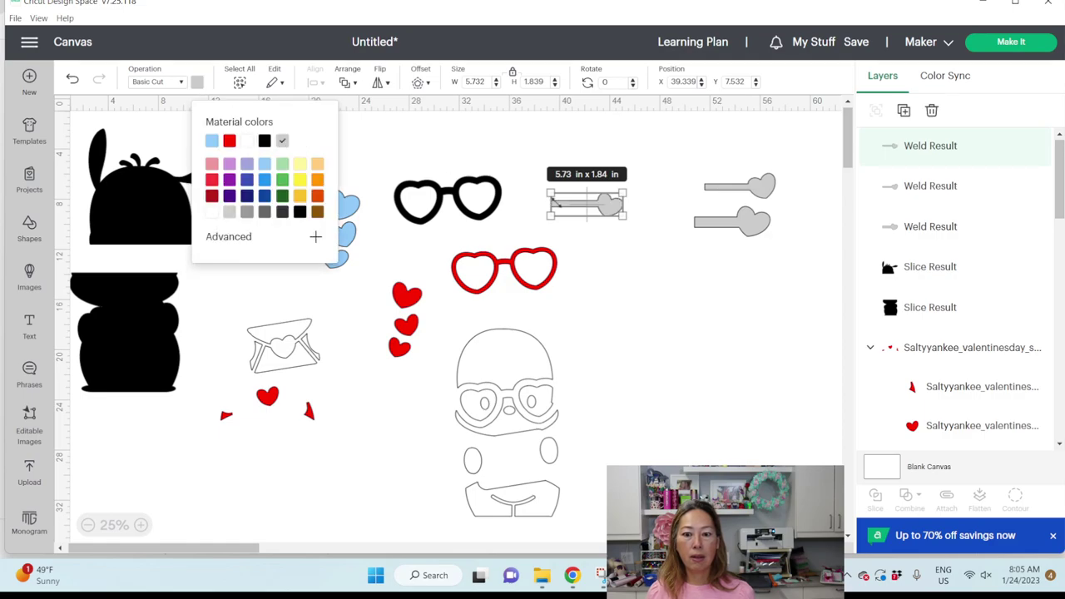
pyautogui.moveTo(614, 212); pyautogui.dragTo(752, 177)
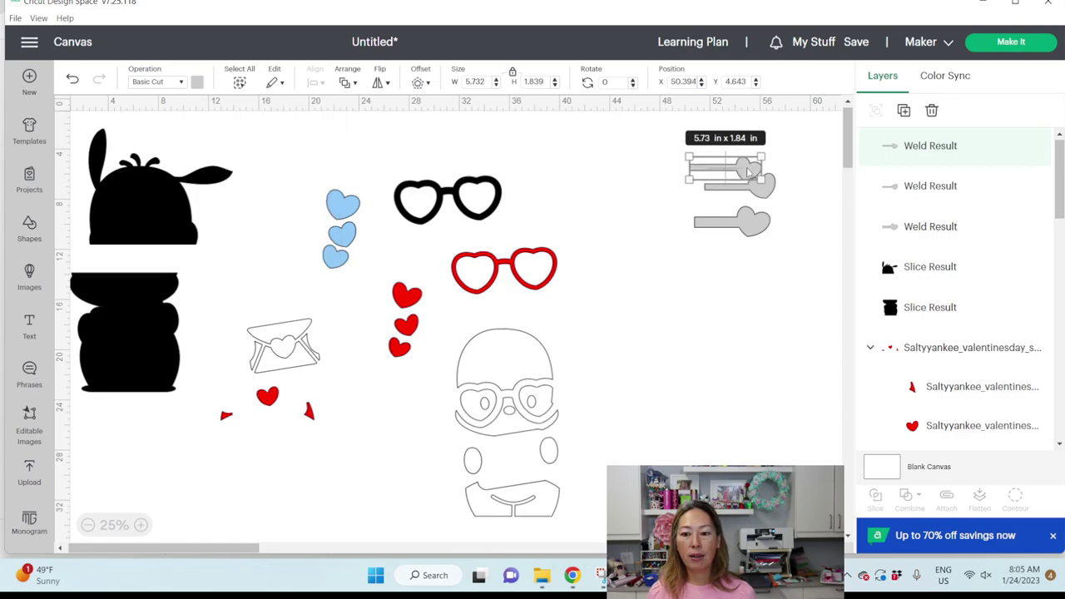
# Step: Rejoin the black body piece under the head and place the outline figure over the silhouette
pyautogui.click(718, 257)
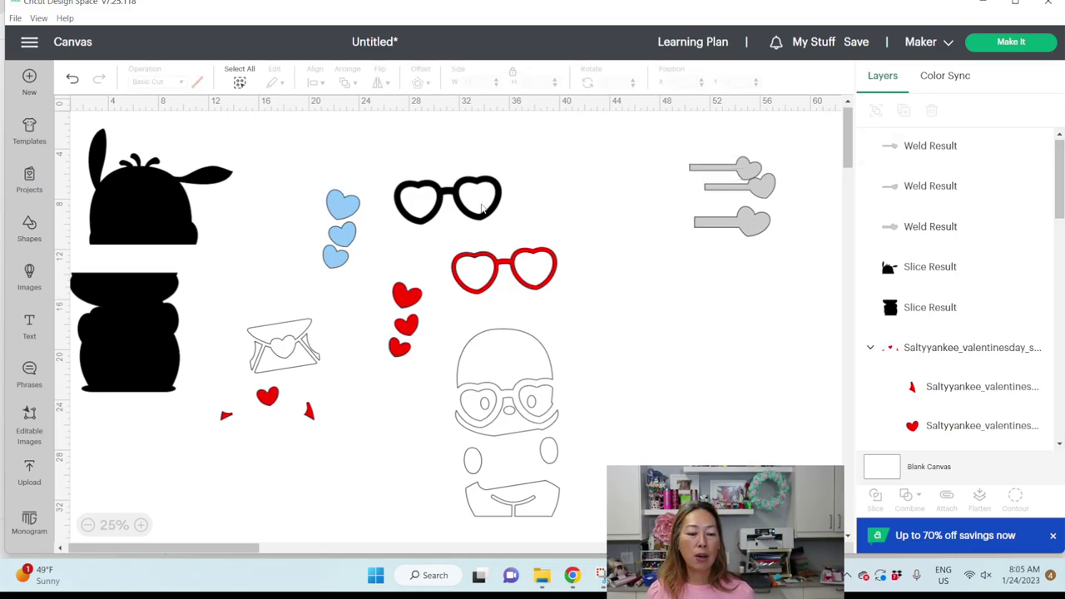
pyautogui.moveTo(151, 293); pyautogui.dragTo(168, 266)
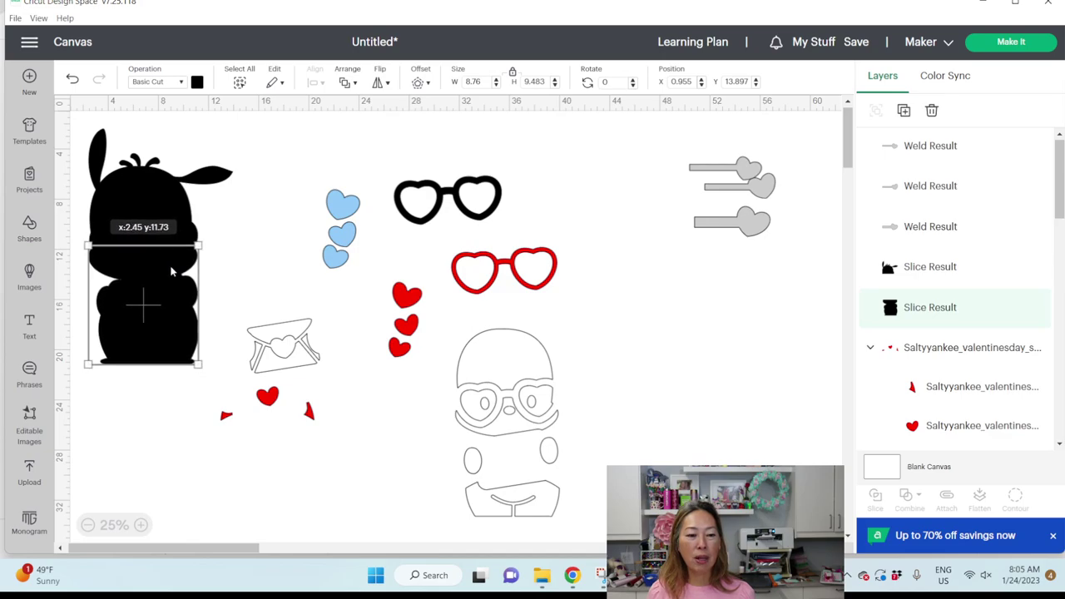
pyautogui.click(213, 246)
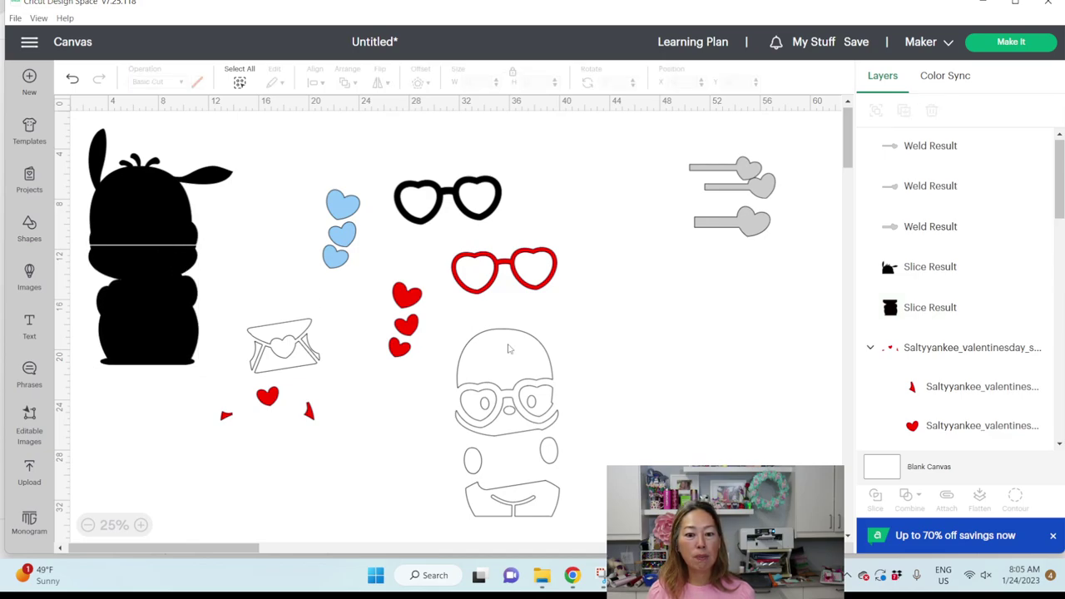
pyautogui.moveTo(509, 349); pyautogui.dragTo(285, 181)
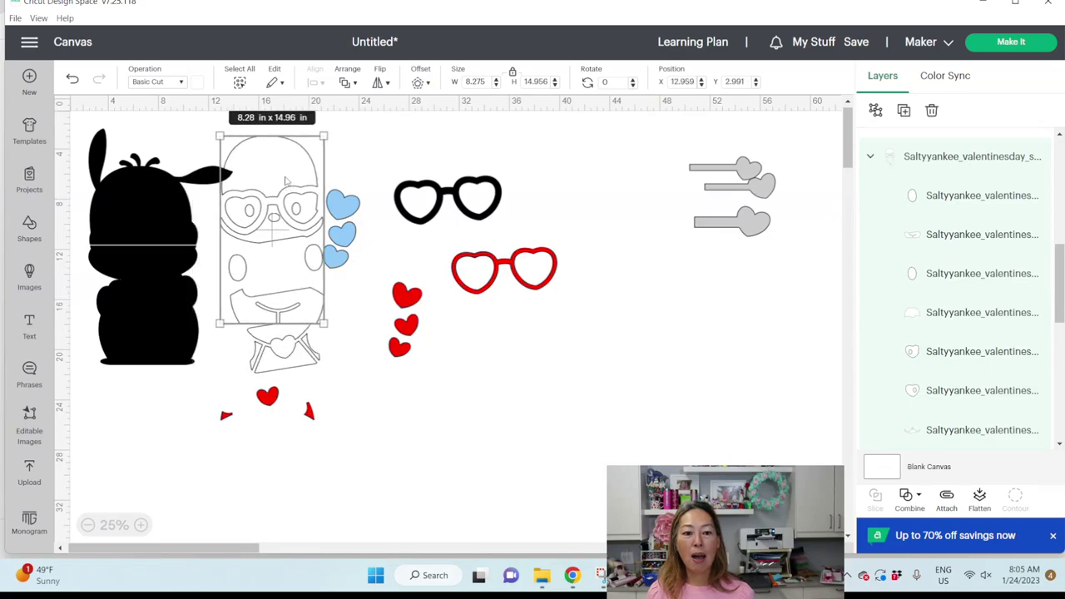
# Step: Bring the 8.28 x 14.96 in outline group to the front, then park it right at X 43.431, Y 14.046
pyautogui.click(350, 82)
pyautogui.click(365, 102)
pyautogui.moveTo(295, 203); pyautogui.dragTo(167, 210)
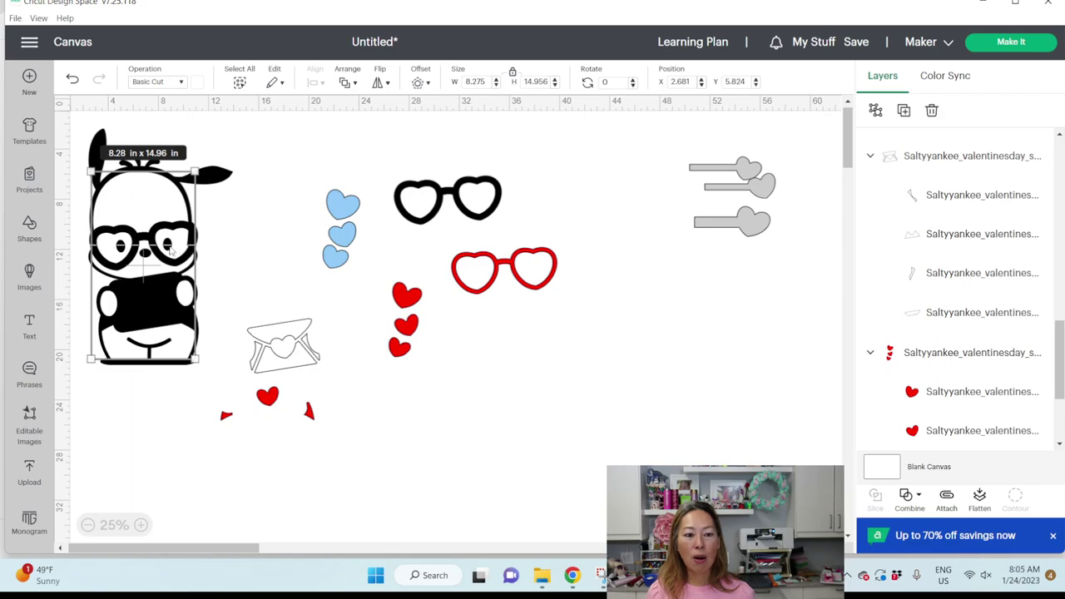
pyautogui.moveTo(182, 243); pyautogui.dragTo(692, 344)
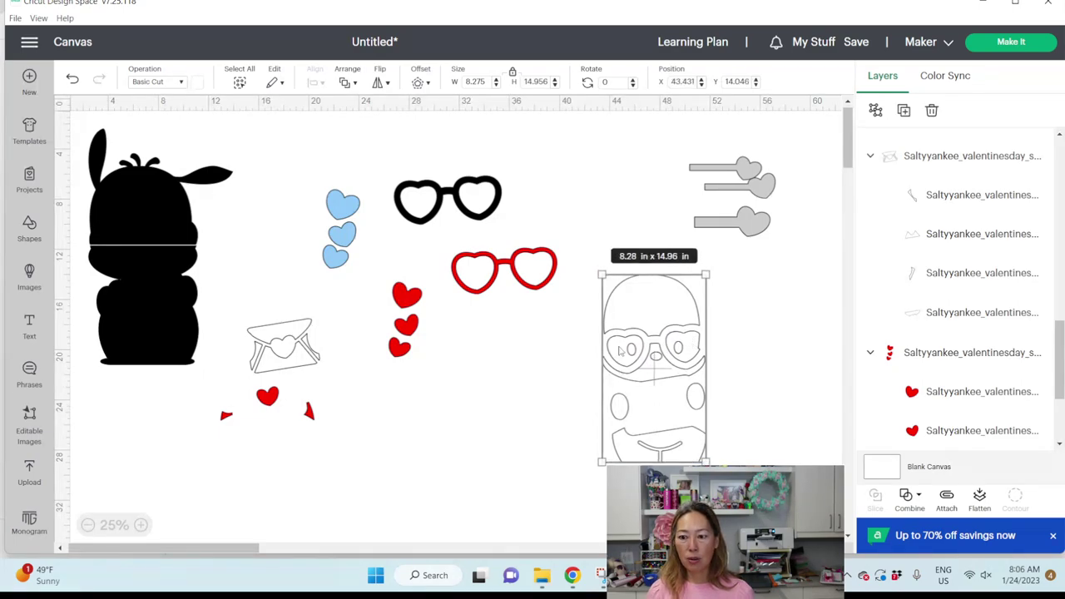
# Step: Ungroup the outline figure, pull out both heart lenses, and duplicate them to the canvas top
pyautogui.click(876, 112)
pyautogui.click(766, 319)
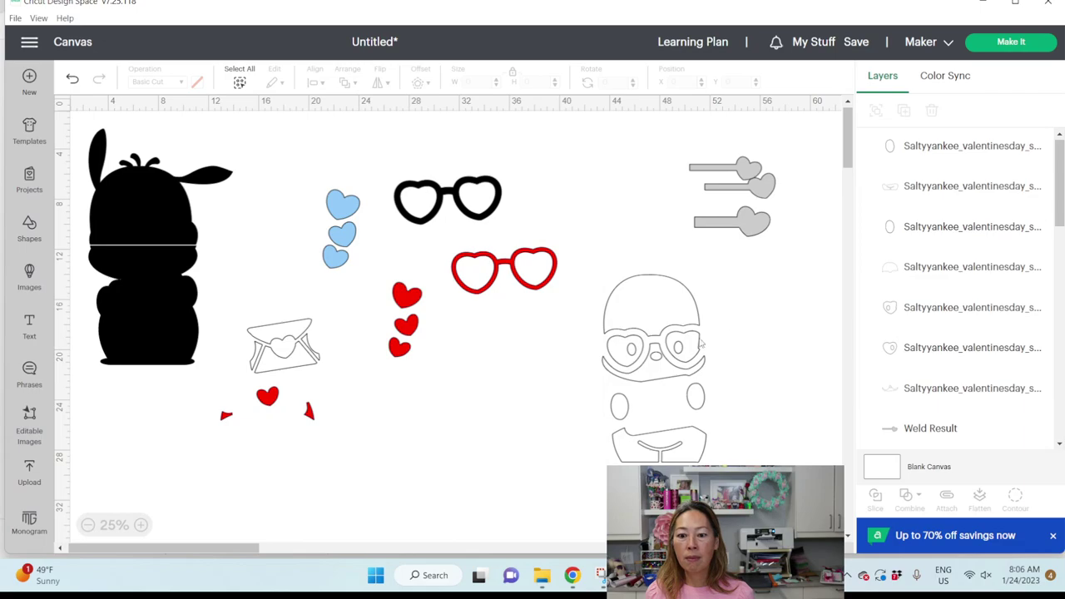
pyautogui.click(694, 349)
pyautogui.moveTo(692, 350); pyautogui.dragTo(660, 194)
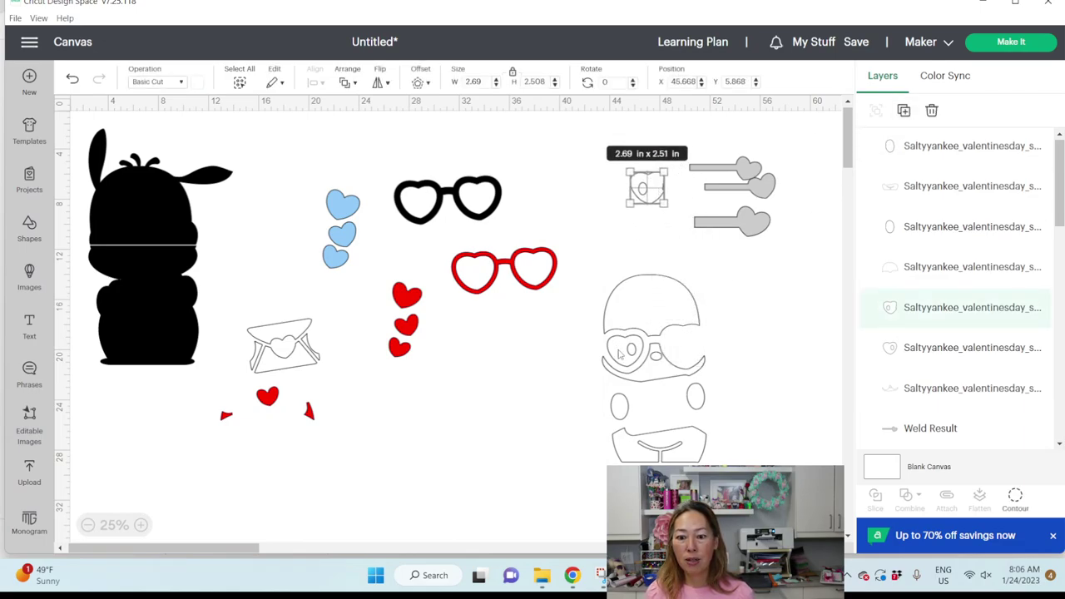
pyautogui.moveTo(620, 348); pyautogui.dragTo(610, 184)
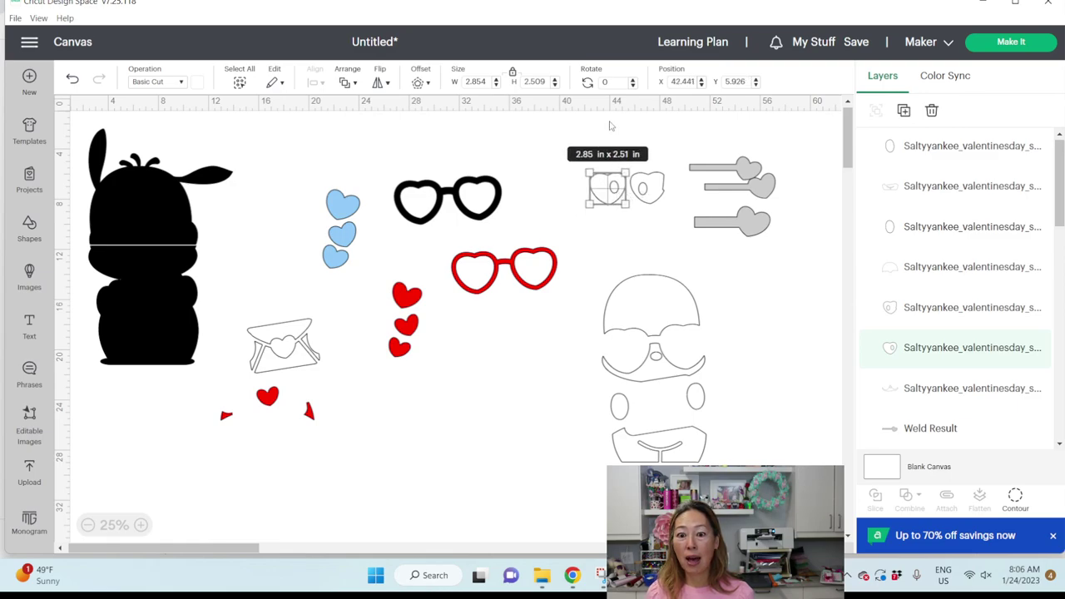
pyautogui.click(610, 129)
pyautogui.moveTo(602, 130); pyautogui.dragTo(673, 218)
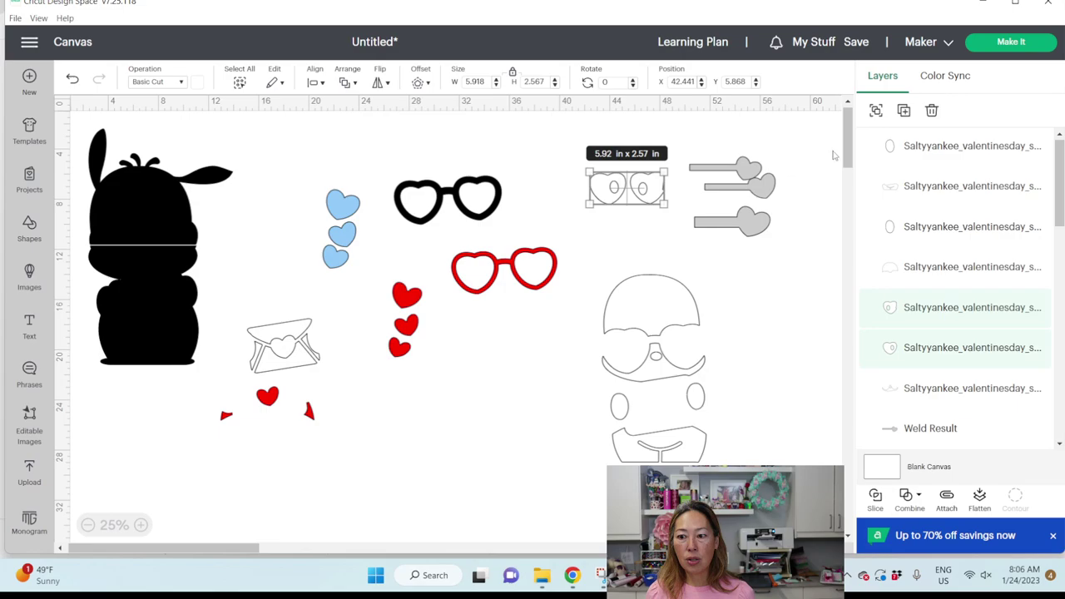
pyautogui.click(904, 113)
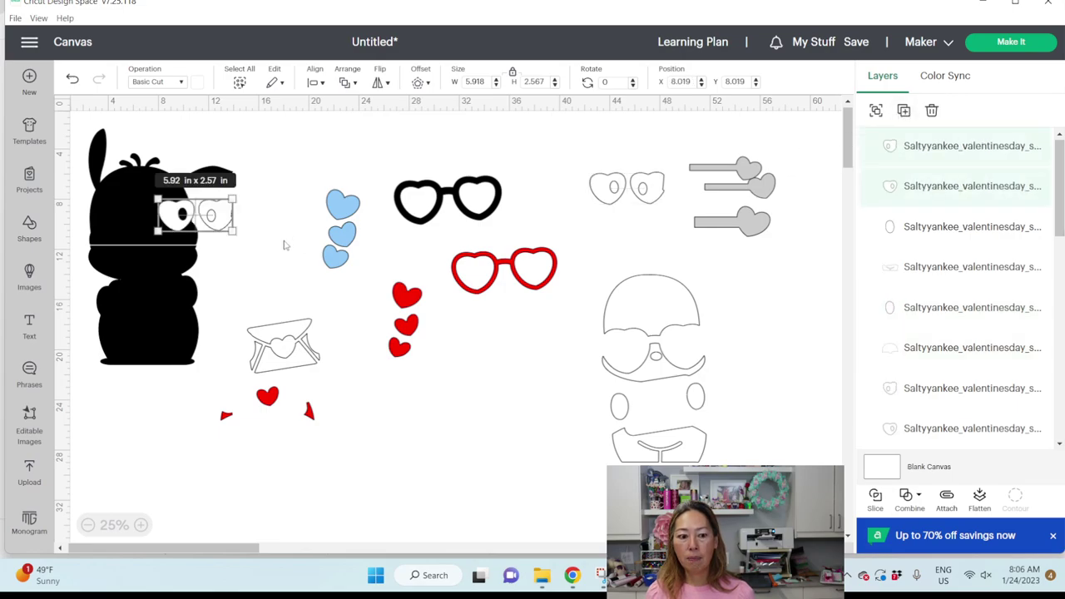
pyautogui.moveTo(229, 223); pyautogui.dragTo(525, 153)
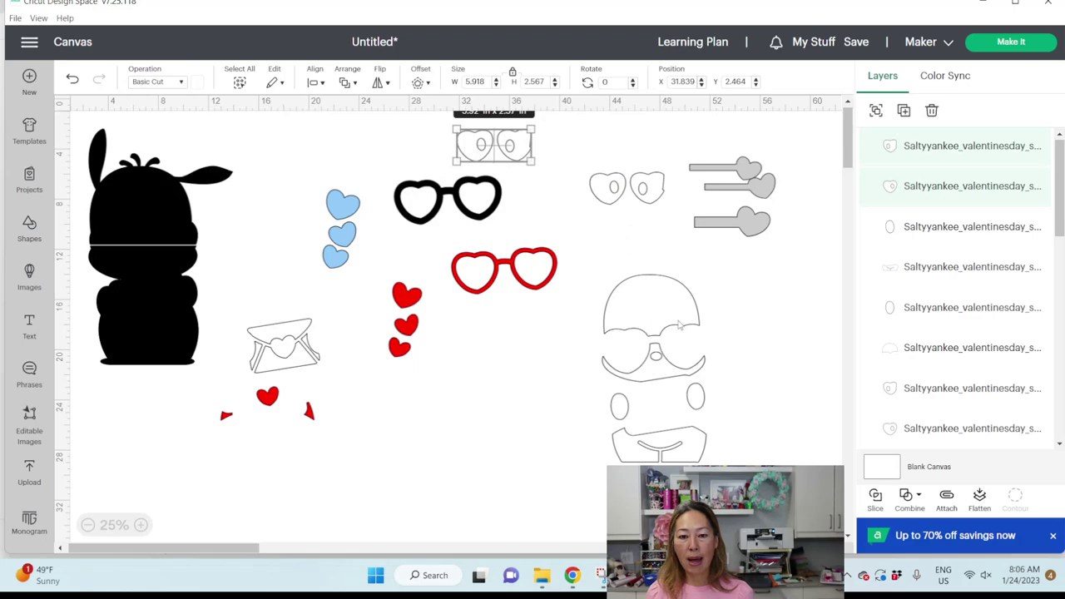
# Step: Hide the heart contour on the right duplicate lens and colour its eye oval black
pyautogui.click(518, 150)
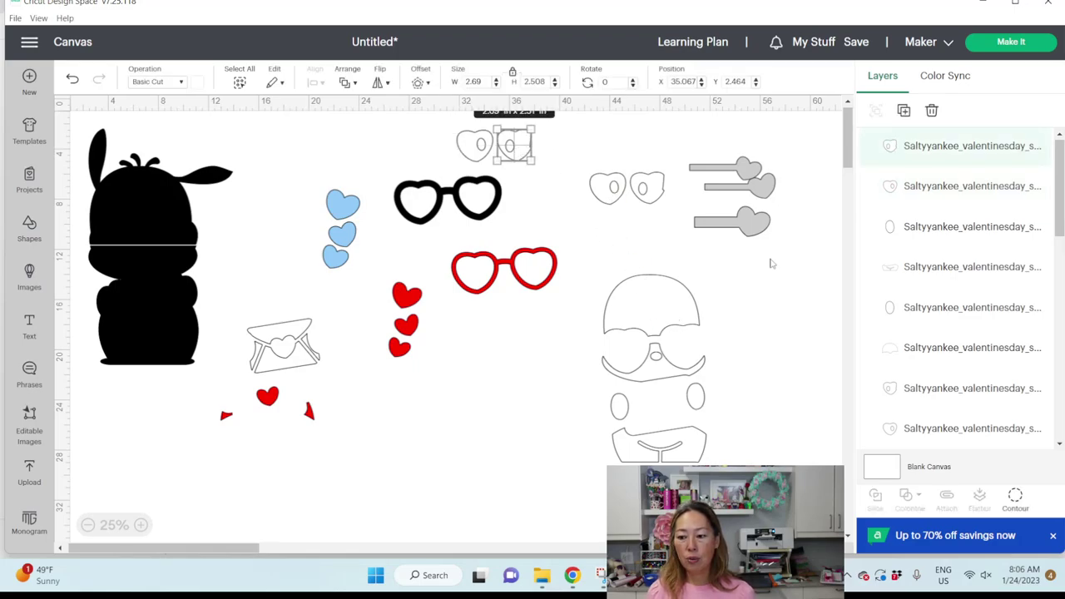
pyautogui.click(1016, 497)
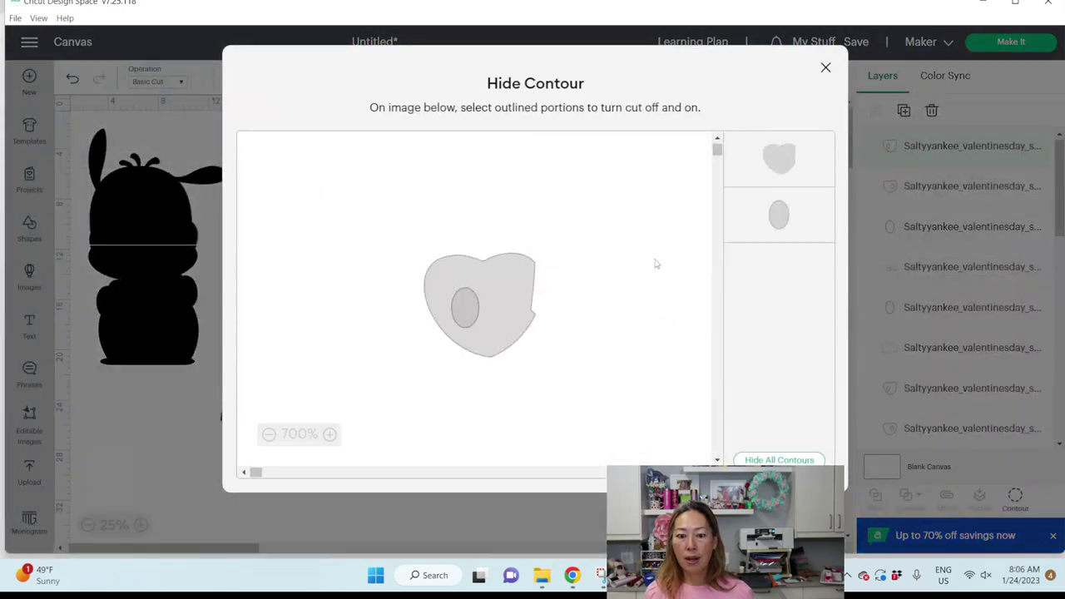
pyautogui.click(780, 169)
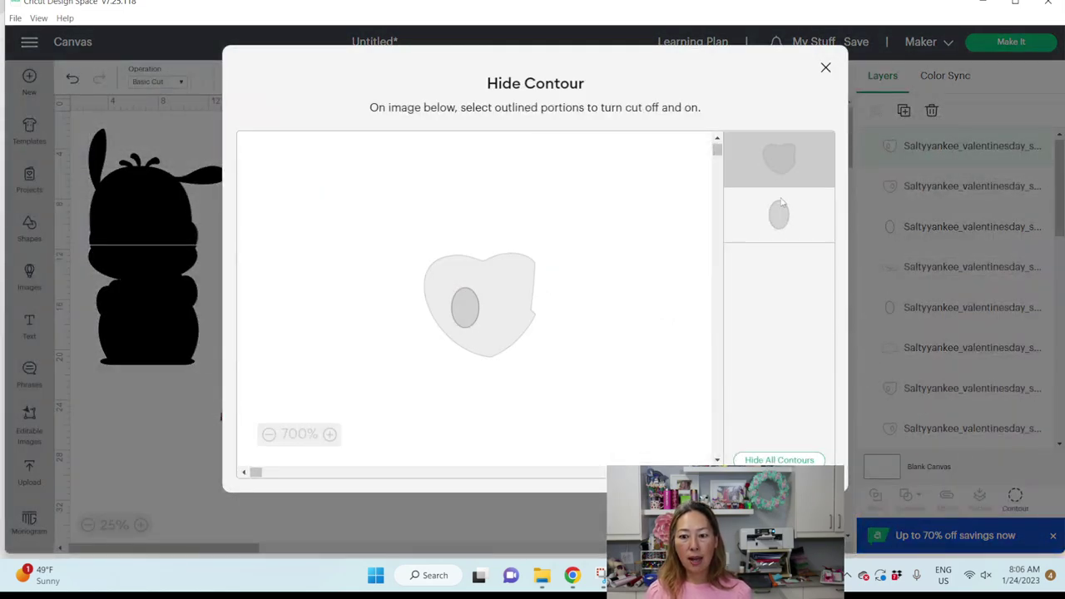
pyautogui.click(825, 67)
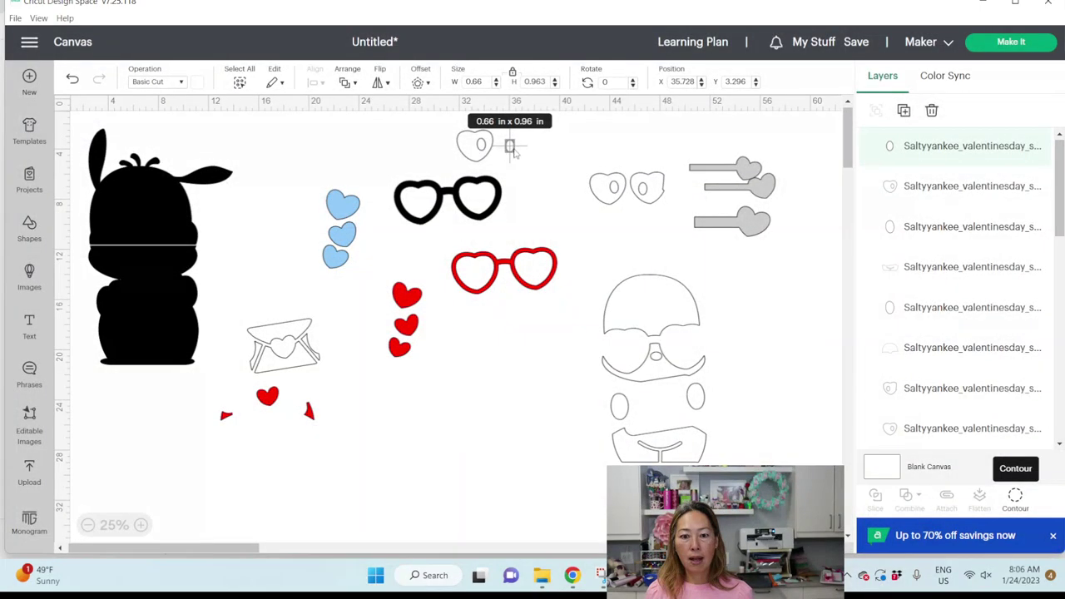
pyautogui.click(196, 83)
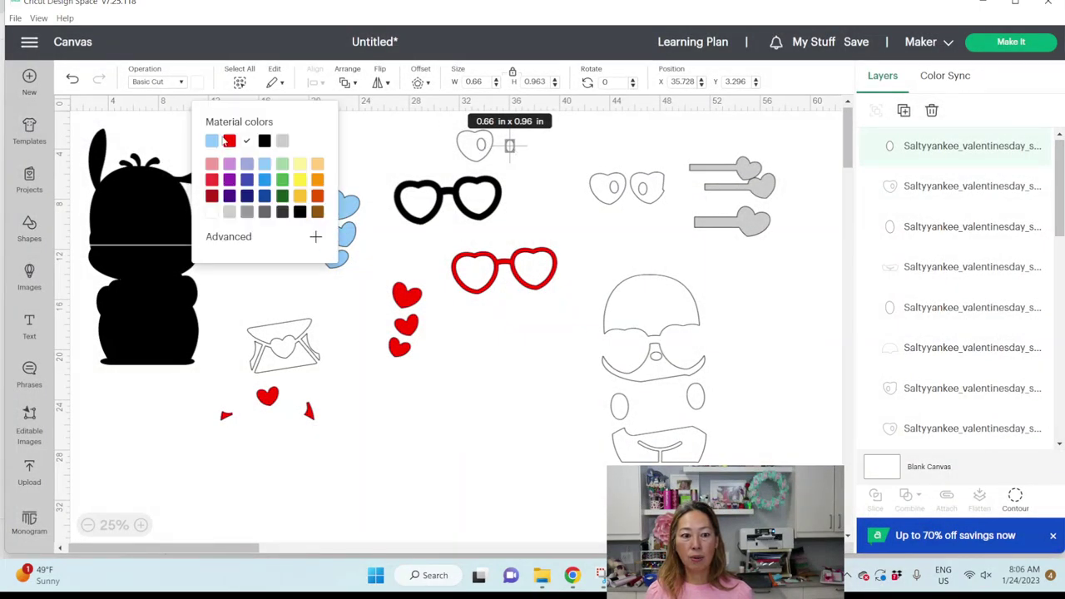
pyautogui.click(264, 142)
# Step: Hide the heart contour on the other duplicate lens too, leaving a second black eye oval
pyautogui.click(478, 153)
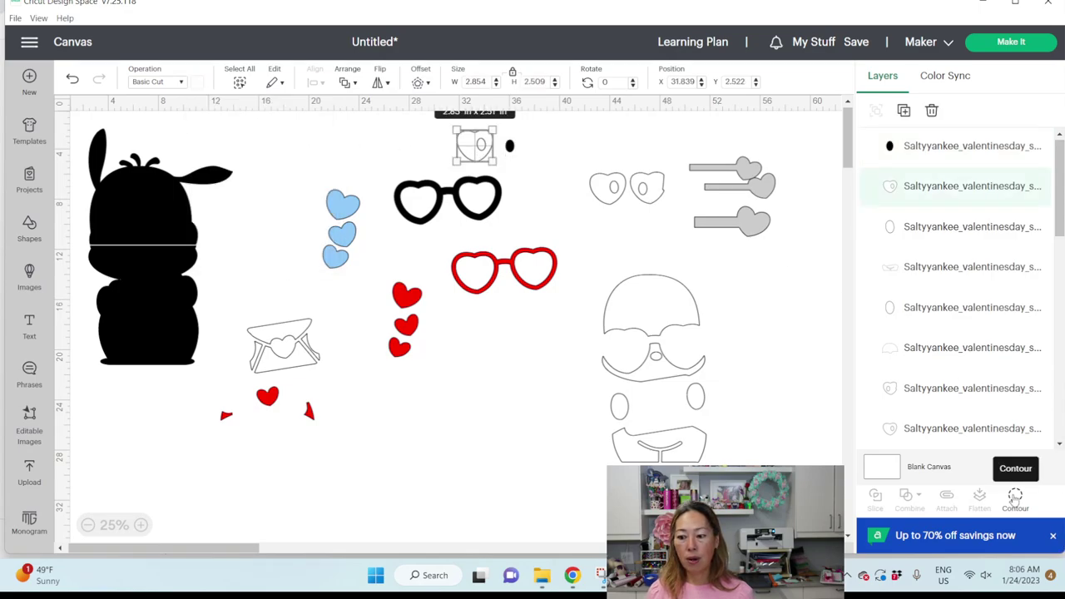
pyautogui.click(1027, 498)
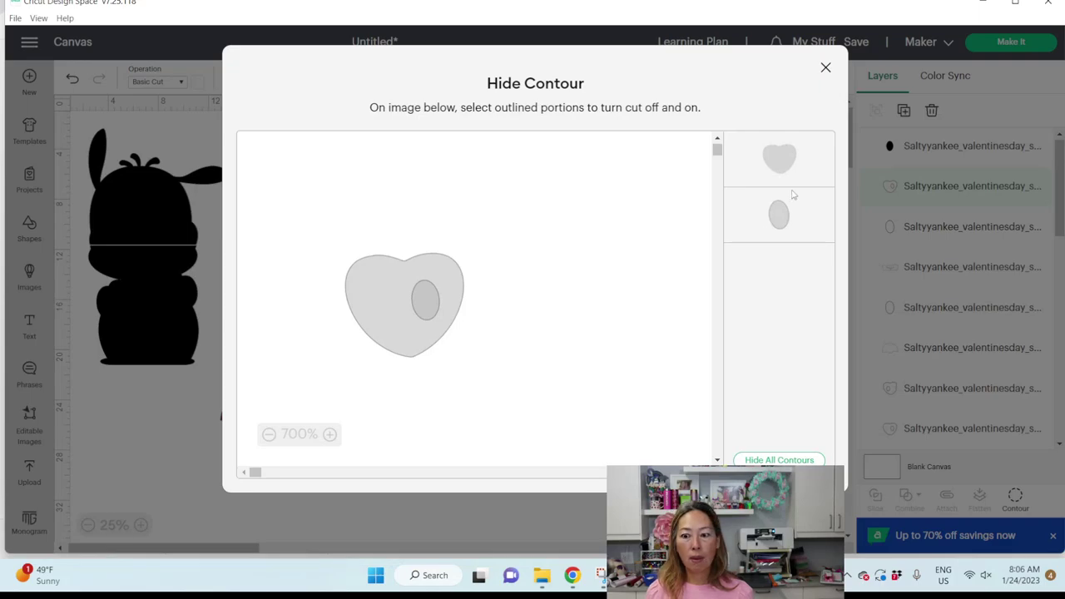
pyautogui.click(782, 169)
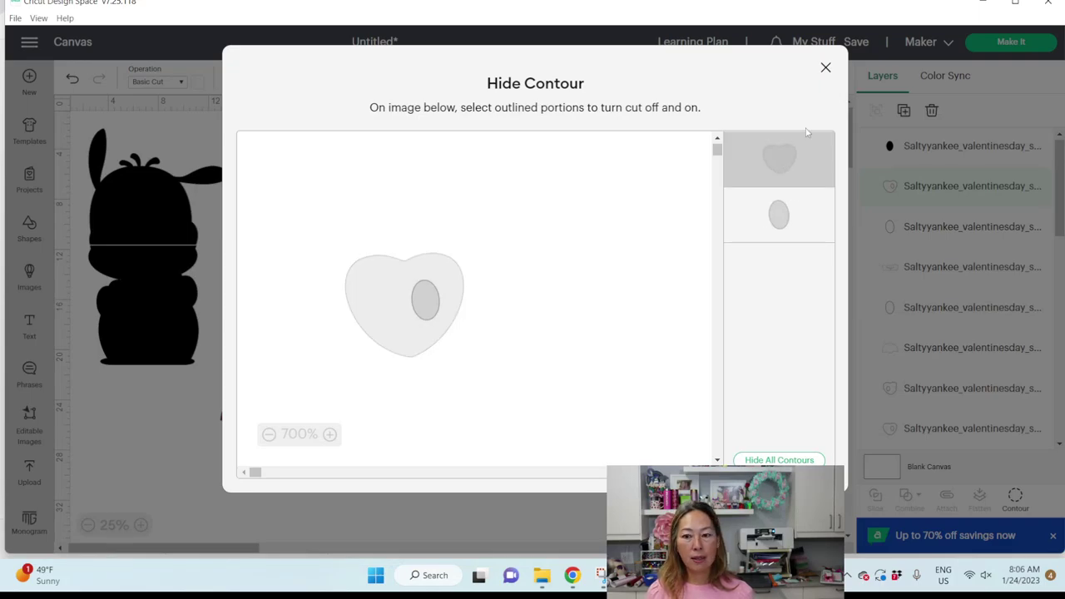
pyautogui.click(826, 67)
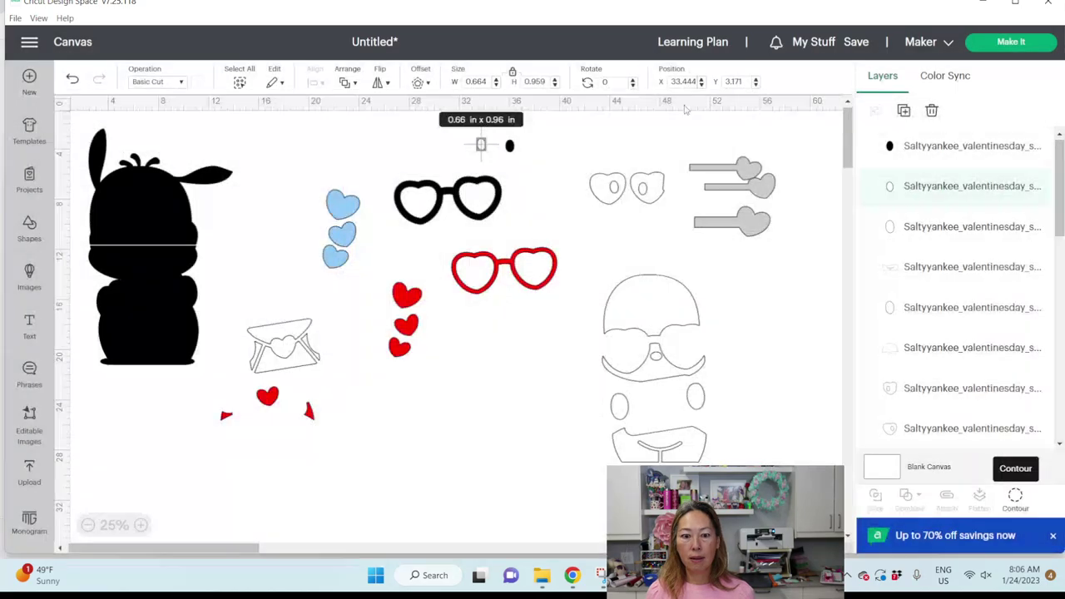
pyautogui.click(195, 83)
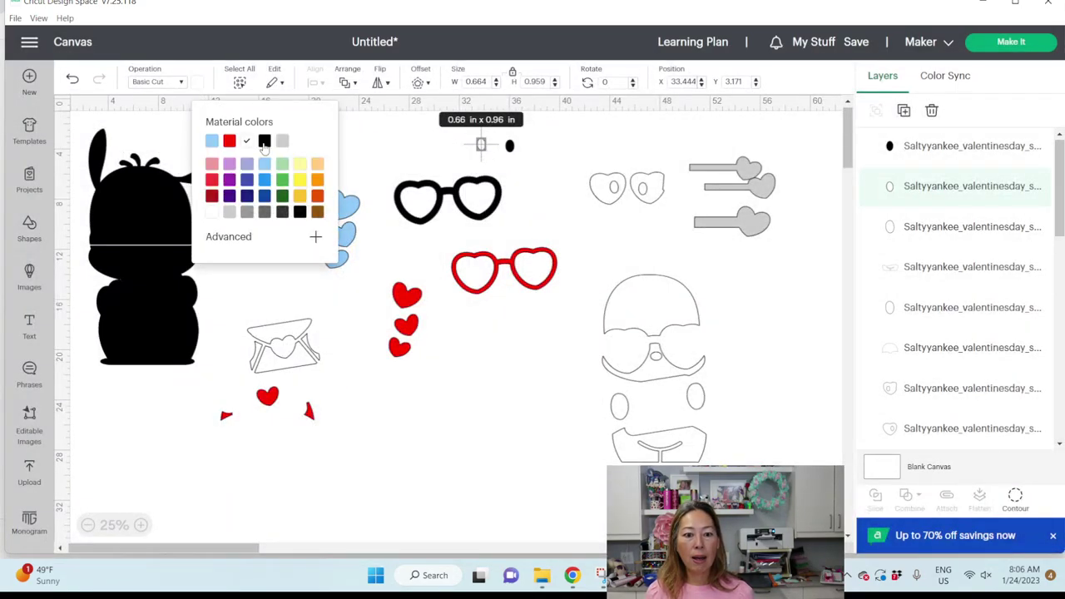
pyautogui.click(264, 144)
pyautogui.click(545, 211)
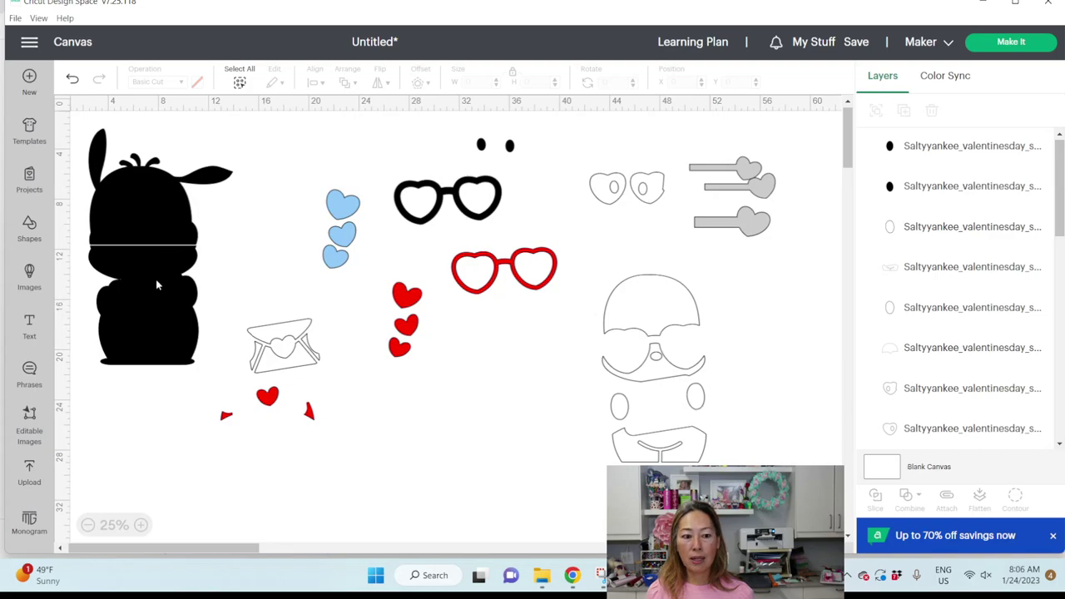
# Step: Recolour the offset heart glasses light orange
pyautogui.click(476, 200)
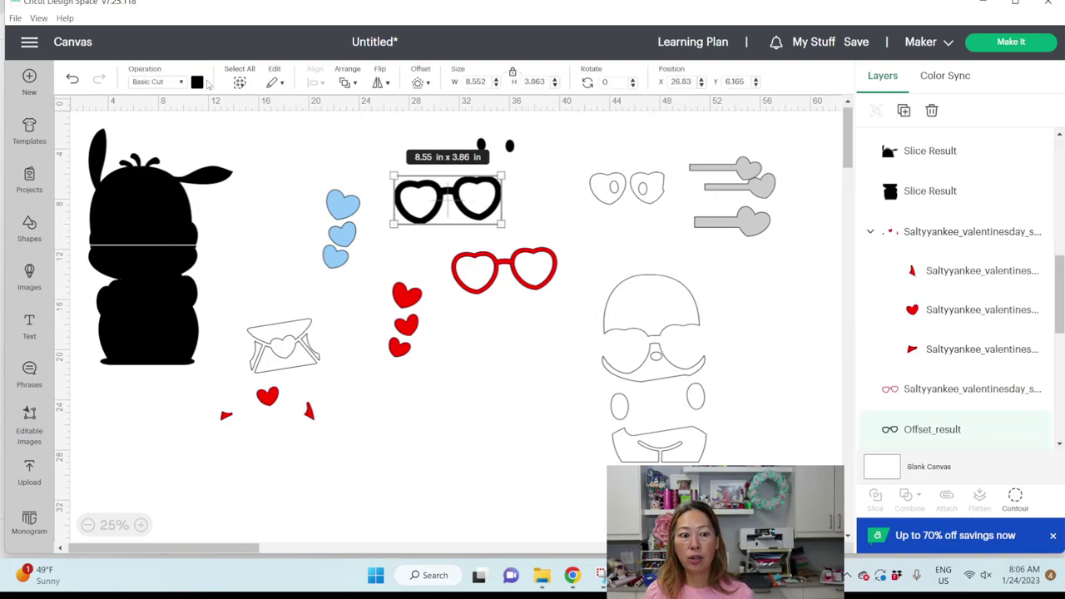
pyautogui.click(199, 85)
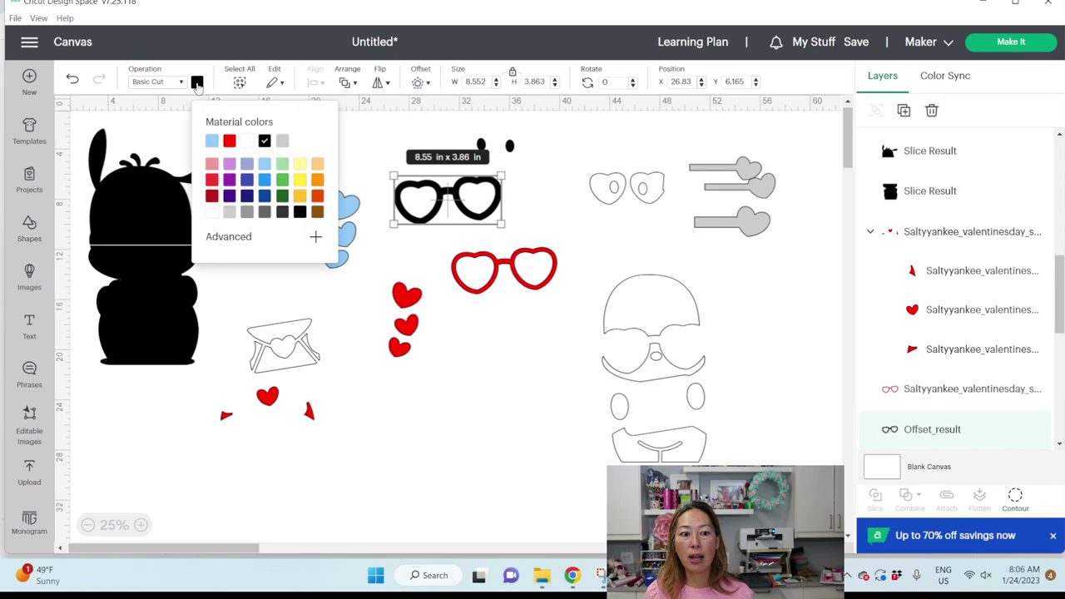
pyautogui.click(317, 167)
pyautogui.click(568, 350)
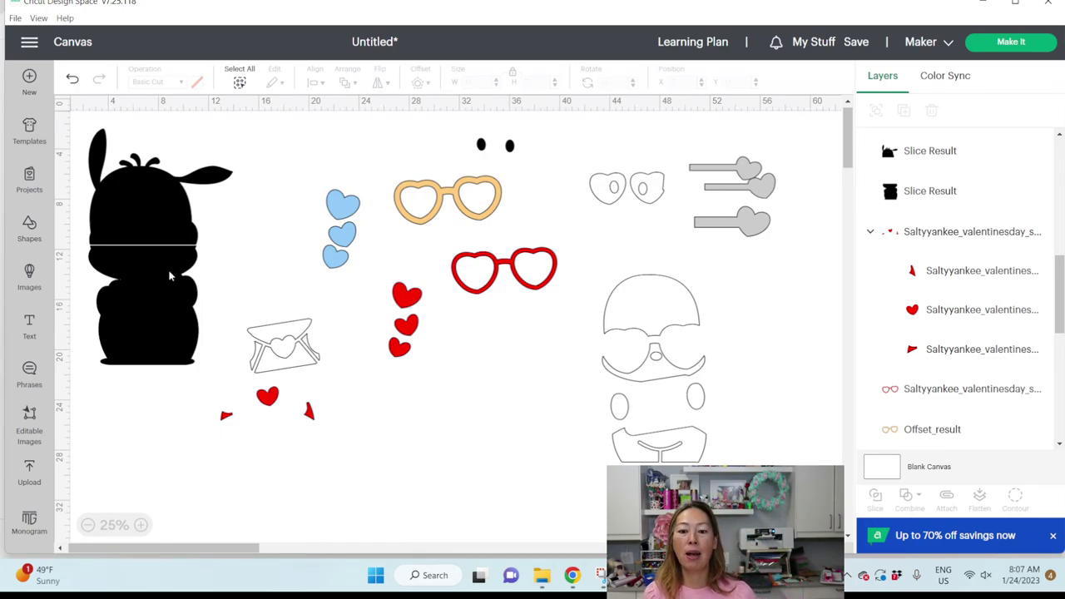
# Step: Position the head dome and group all face outline pieces on the black silhouette
pyautogui.moveTo(662, 325)
pyautogui.mouseDown()
pyautogui.moveTo(427, 323)
pyautogui.moveTo(638, 336)
pyautogui.moveTo(658, 327)
pyautogui.mouseUp()
pyautogui.moveTo(749, 479)
pyautogui.mouseDown()
pyautogui.moveTo(668, 393)
pyautogui.moveTo(627, 309)
pyautogui.moveTo(125, 225)
pyautogui.moveTo(148, 228)
pyautogui.mouseUp()
pyautogui.click(876, 110)
pyautogui.click(547, 408)
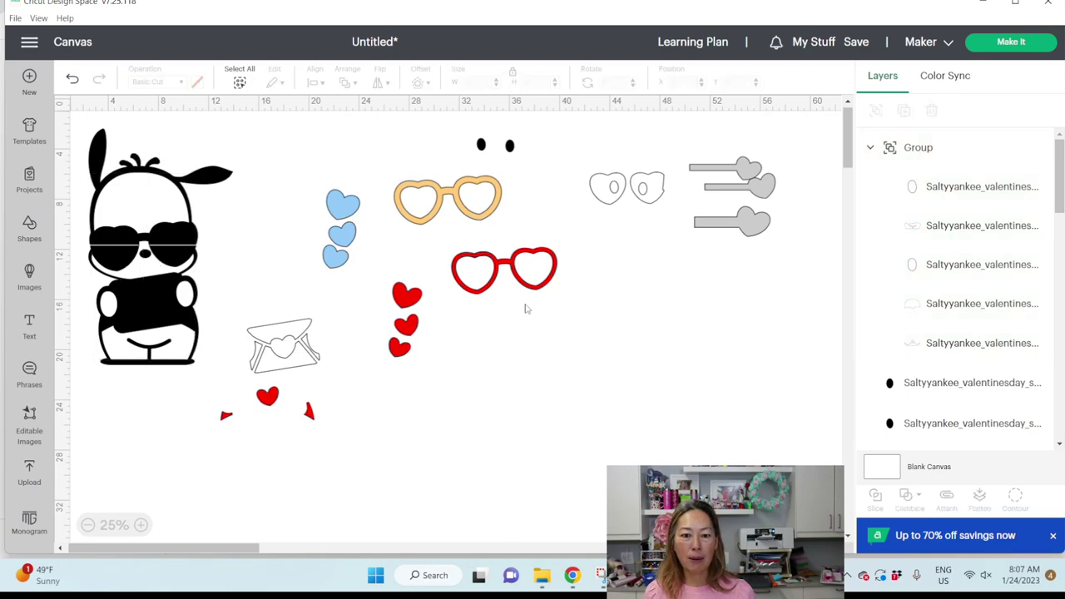
# Step: Place the orange glasses on the face and send them to the back
pyautogui.moveTo(497, 193); pyautogui.dragTo(195, 244)
pyautogui.click(348, 84)
pyautogui.click(391, 155)
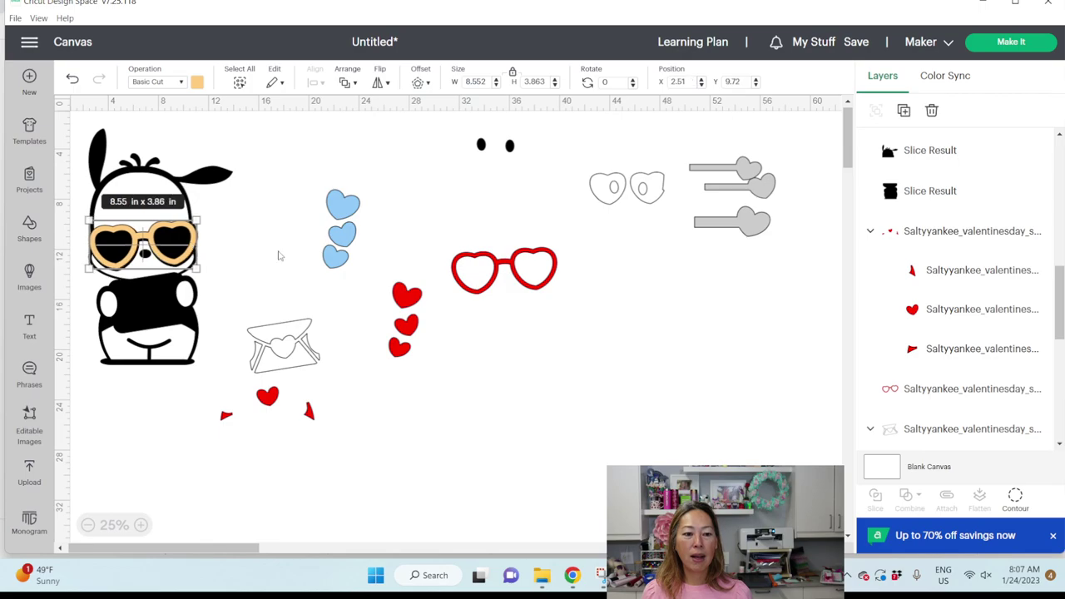
pyautogui.click(280, 256)
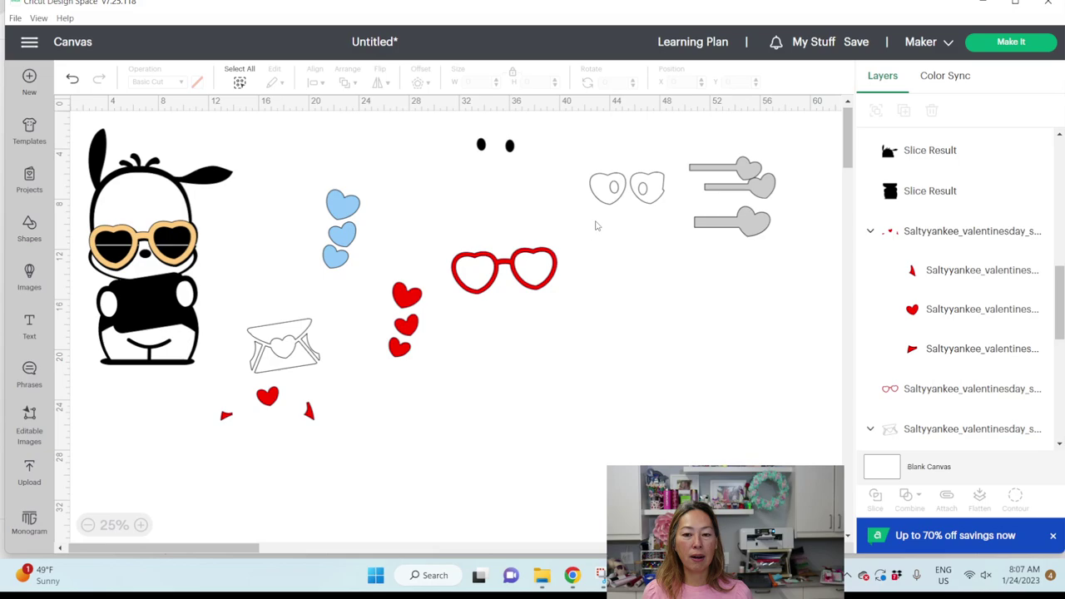
# Step: Move both outlined heart lenses onto the glasses and set a black eye inside each
pyautogui.click(617, 193)
pyautogui.moveTo(590, 178); pyautogui.dragTo(107, 260)
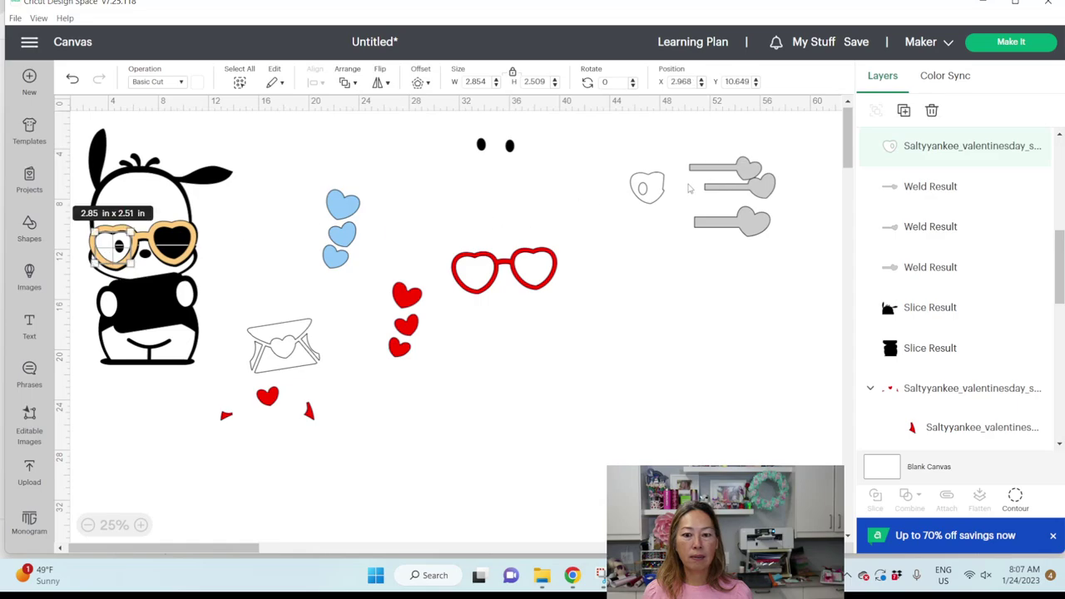
pyautogui.moveTo(655, 190); pyautogui.dragTo(178, 248)
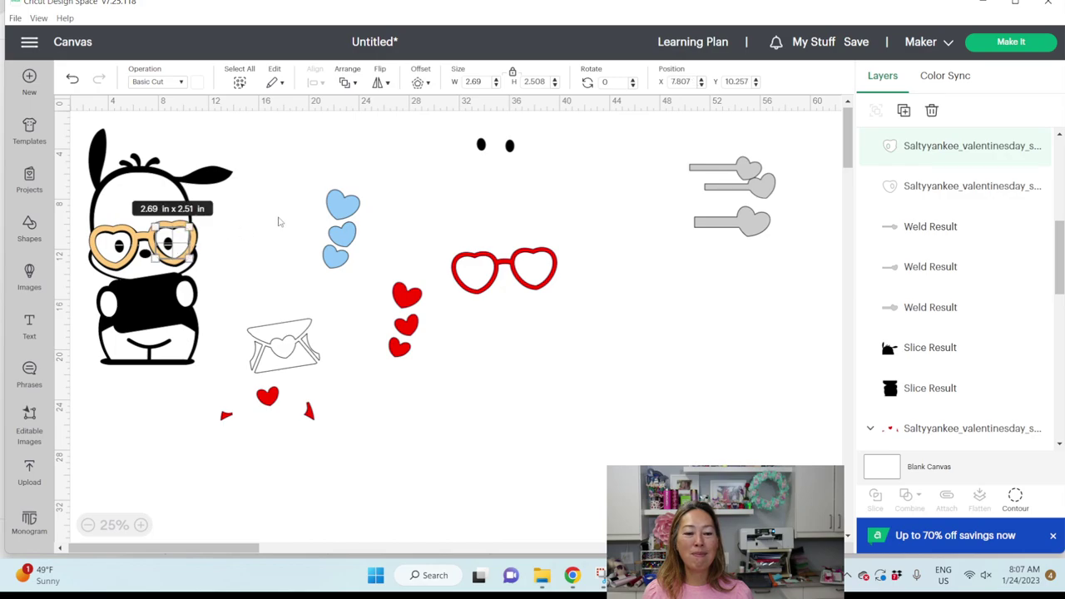
pyautogui.click(479, 151)
pyautogui.moveTo(471, 157); pyautogui.dragTo(121, 254)
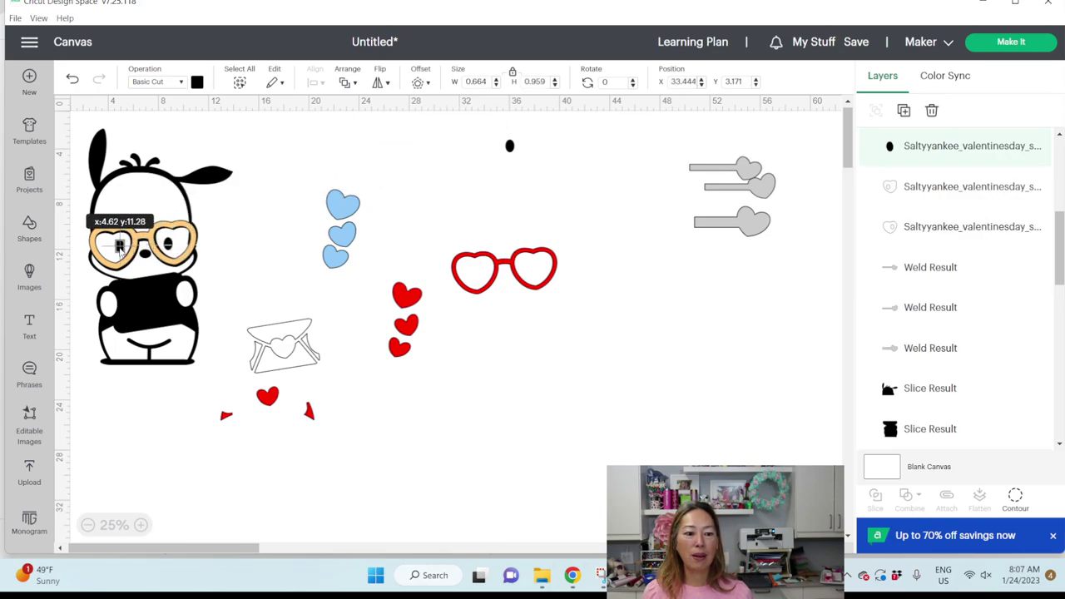
pyautogui.click(507, 153)
pyautogui.moveTo(506, 155); pyautogui.dragTo(169, 246)
pyautogui.click(565, 343)
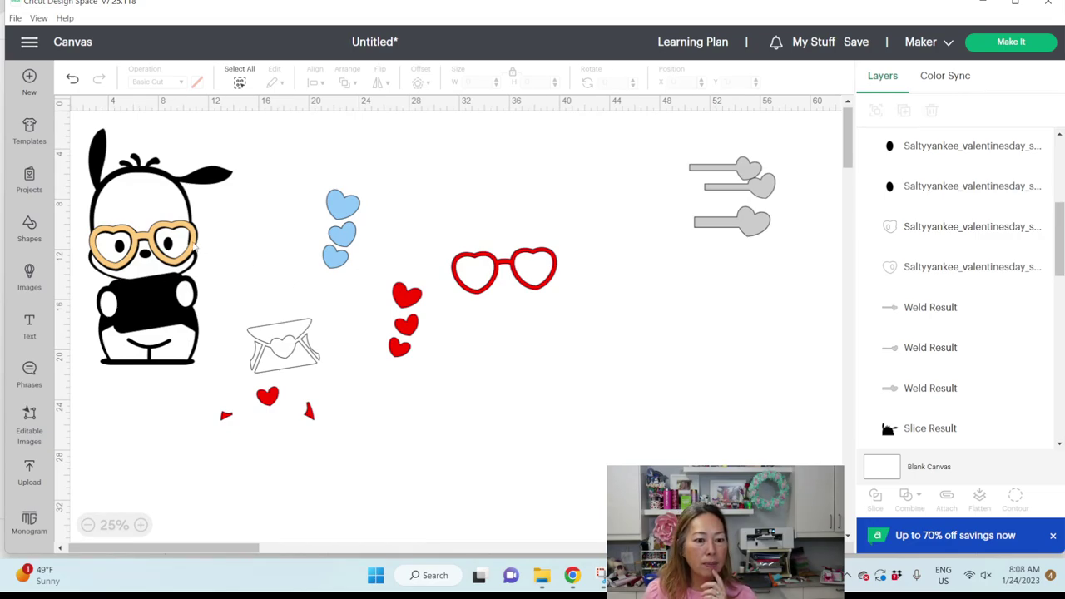
# Step: Move the orange glasses off the face, duplicate them, and make the upper copy black
pyautogui.moveTo(197, 248); pyautogui.dragTo(577, 194)
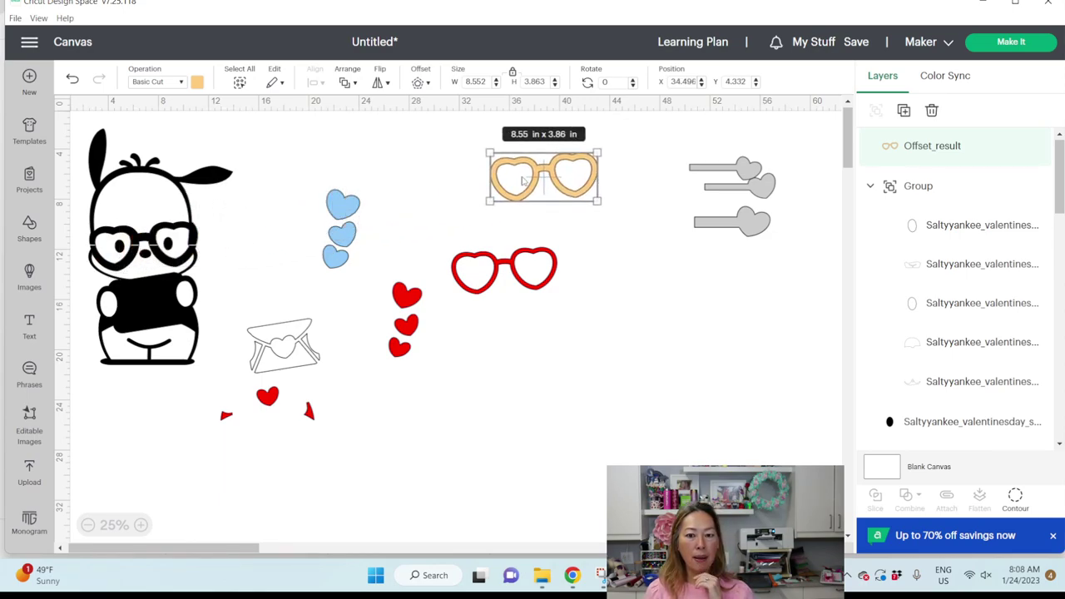
pyautogui.click(904, 110)
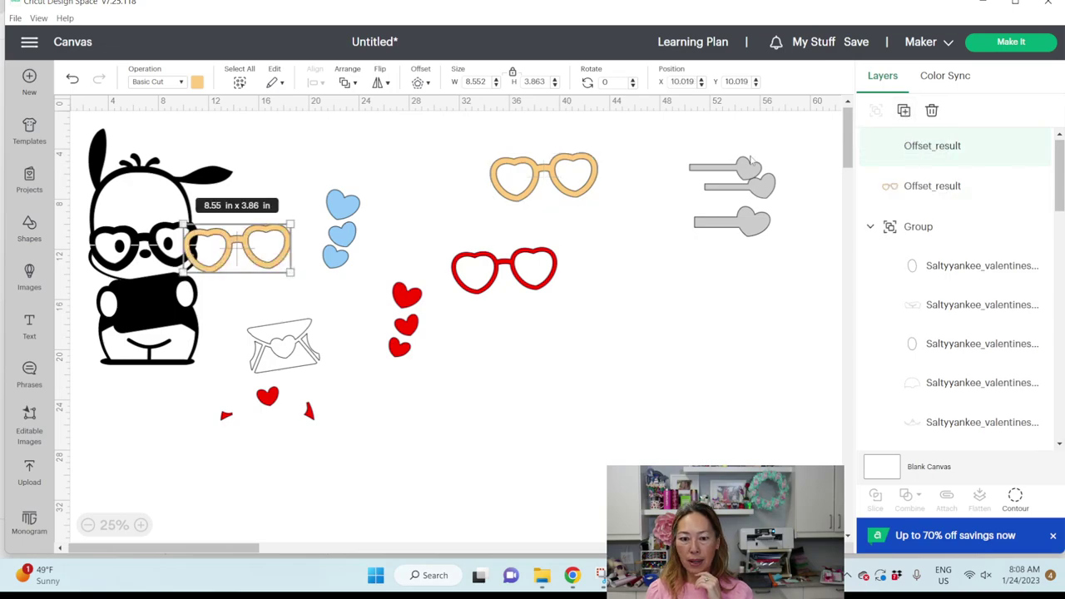
pyautogui.moveTo(280, 251); pyautogui.dragTo(610, 274)
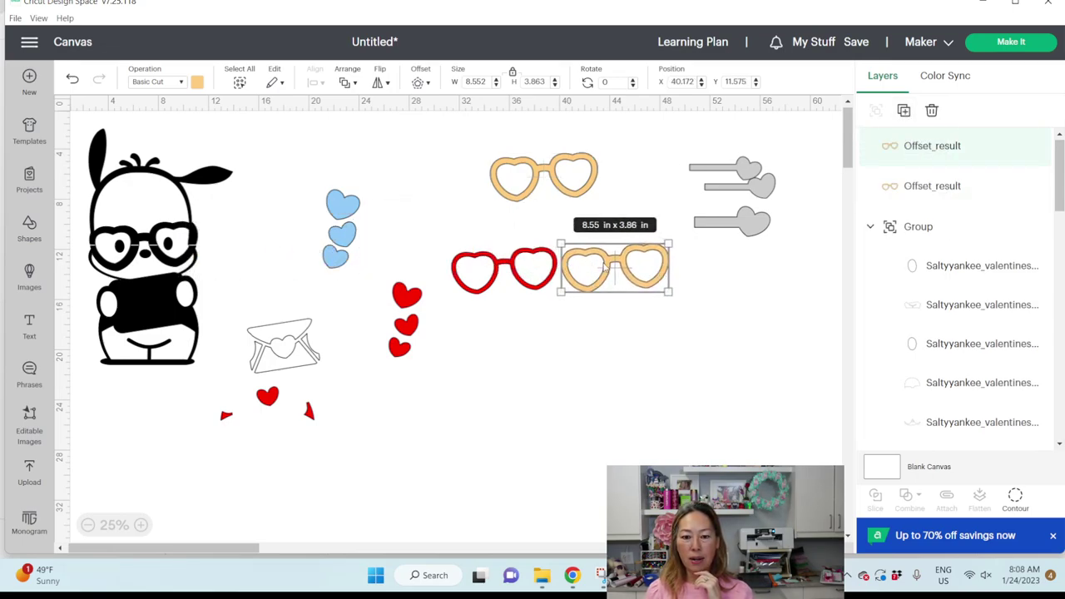
pyautogui.moveTo(605, 266); pyautogui.dragTo(636, 270)
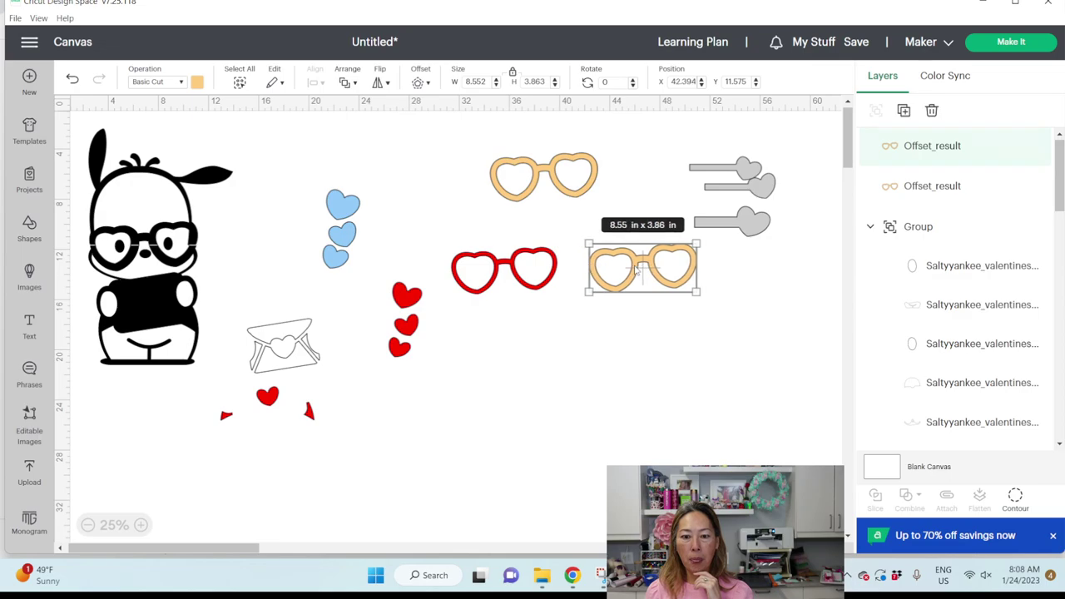
pyautogui.click(592, 178)
pyautogui.click(197, 82)
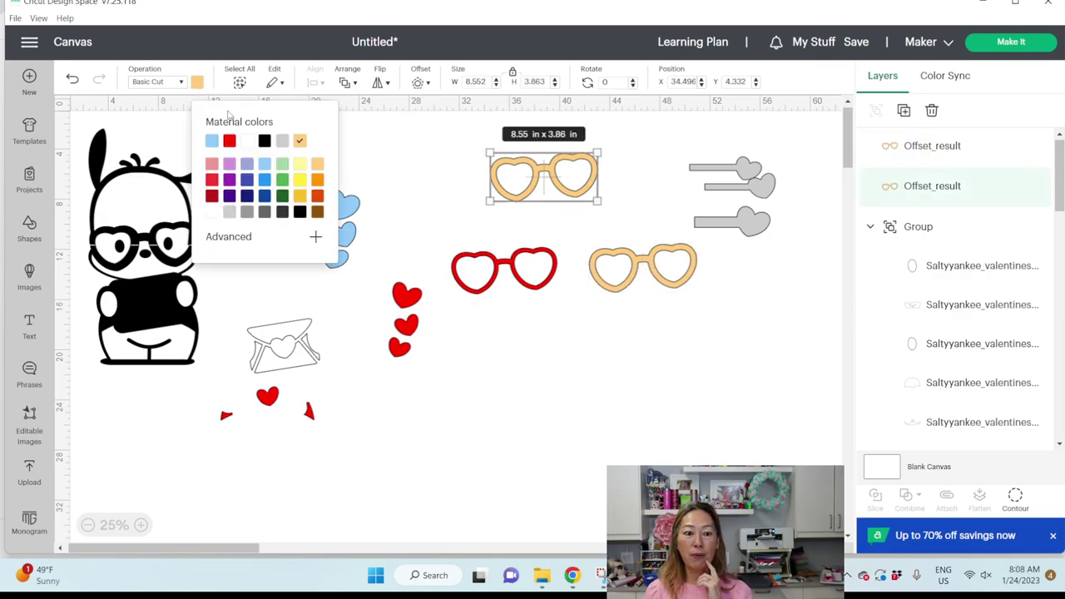
pyautogui.click(264, 141)
# Step: Hide the frame contour on the other copy, leaving two heart lenses, and colour them black
pyautogui.click(657, 284)
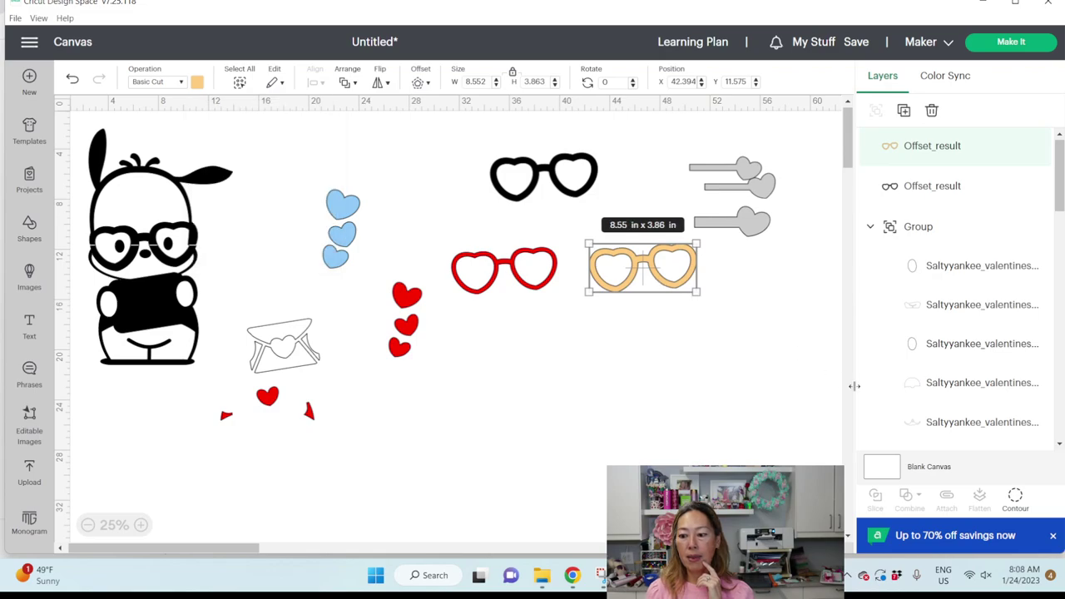
pyautogui.click(1015, 498)
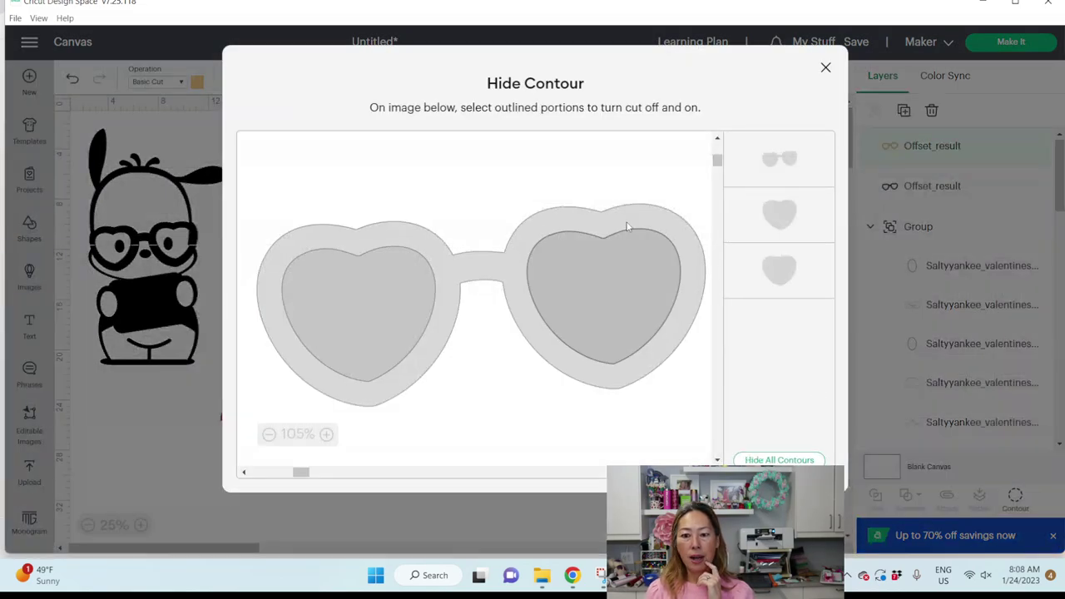
pyautogui.click(826, 69)
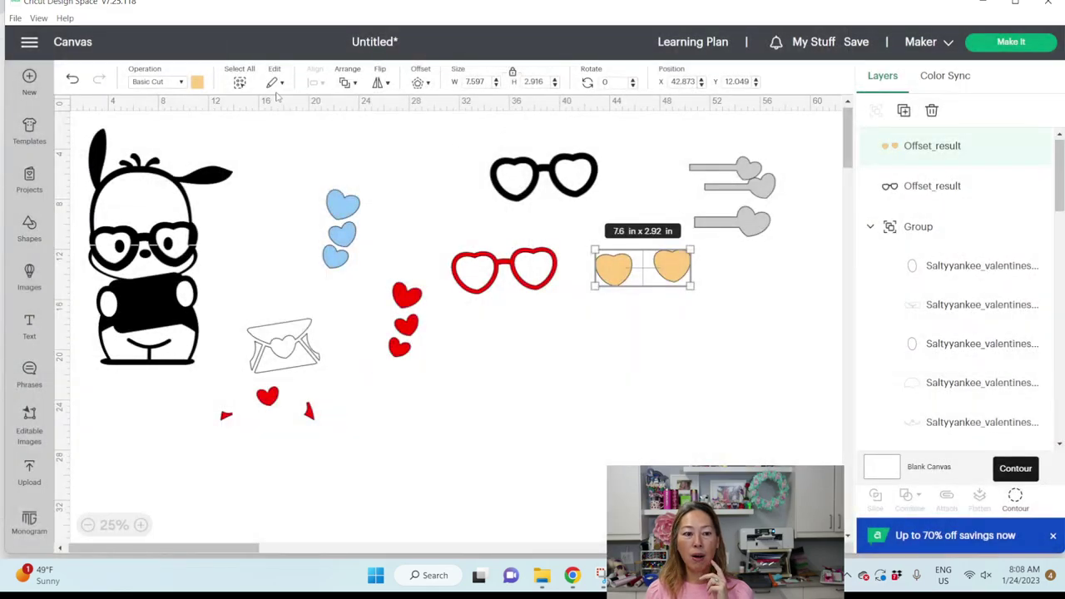
pyautogui.click(198, 83)
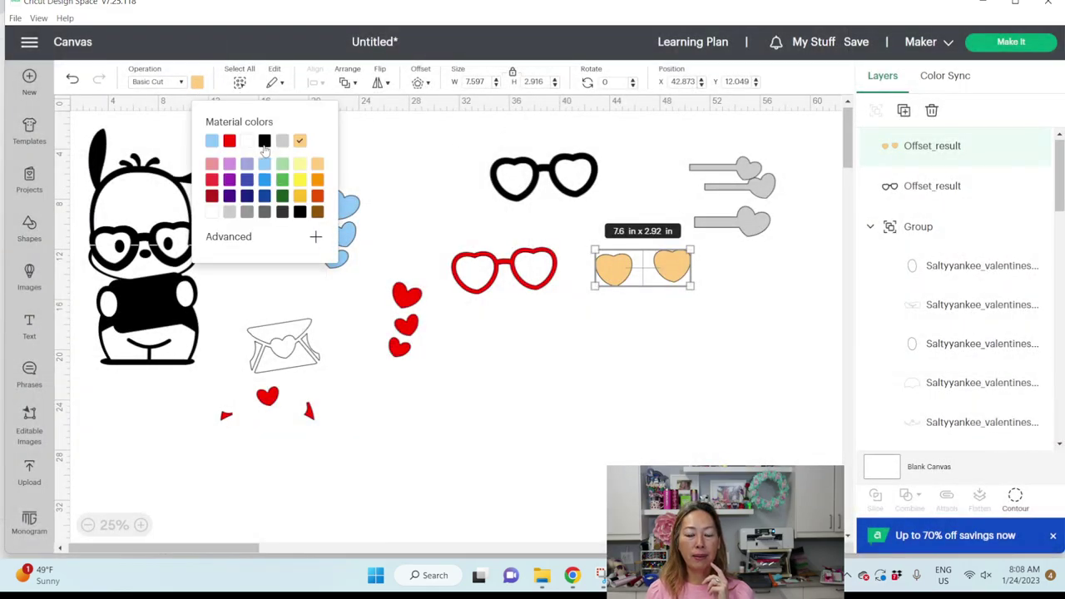
pyautogui.click(264, 150)
pyautogui.click(642, 278)
# Step: Set the black 8.552 x 3.863 in glasses on the face at X 2.51, Y 9.943
pyautogui.moveTo(593, 178); pyautogui.dragTo(191, 246)
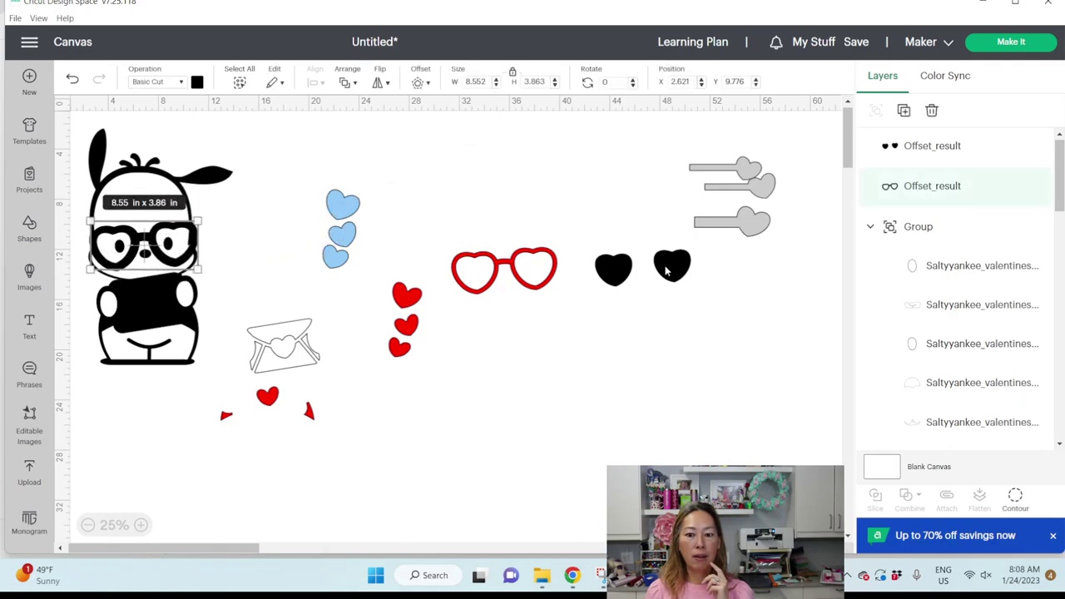
pyautogui.moveTo(665, 270); pyautogui.dragTo(630, 282)
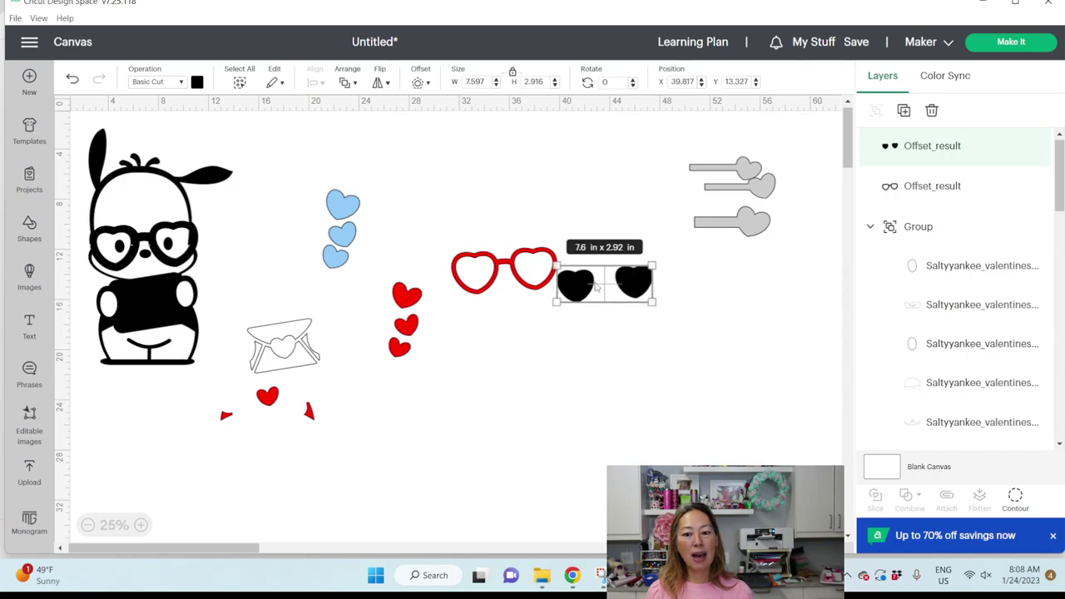
pyautogui.moveTo(166, 248)
pyautogui.mouseDown()
pyautogui.moveTo(173, 277)
pyautogui.moveTo(180, 241)
pyautogui.mouseUp()
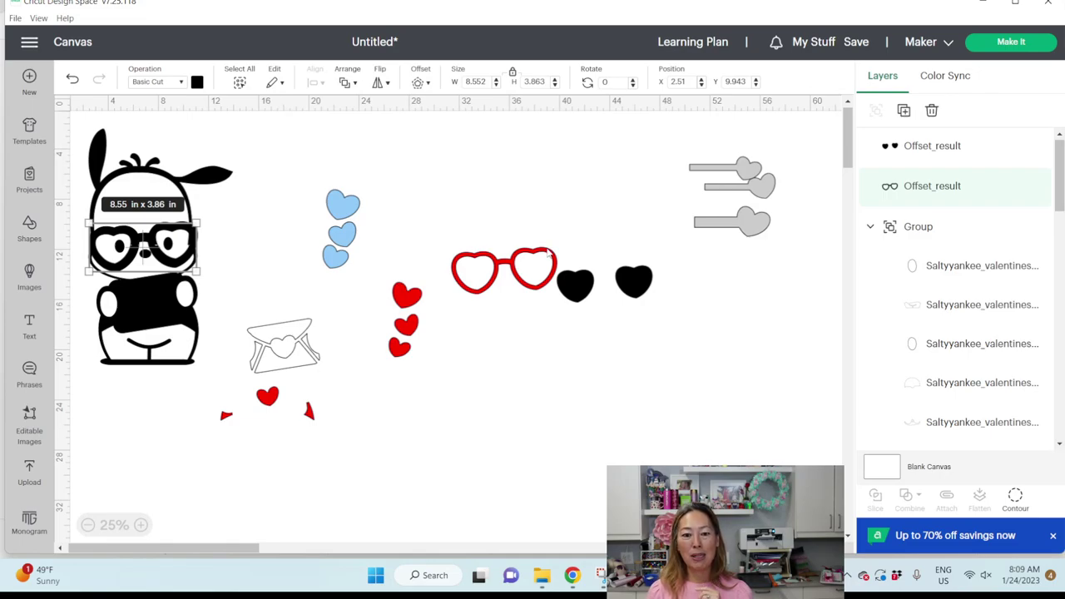
pyautogui.click(543, 350)
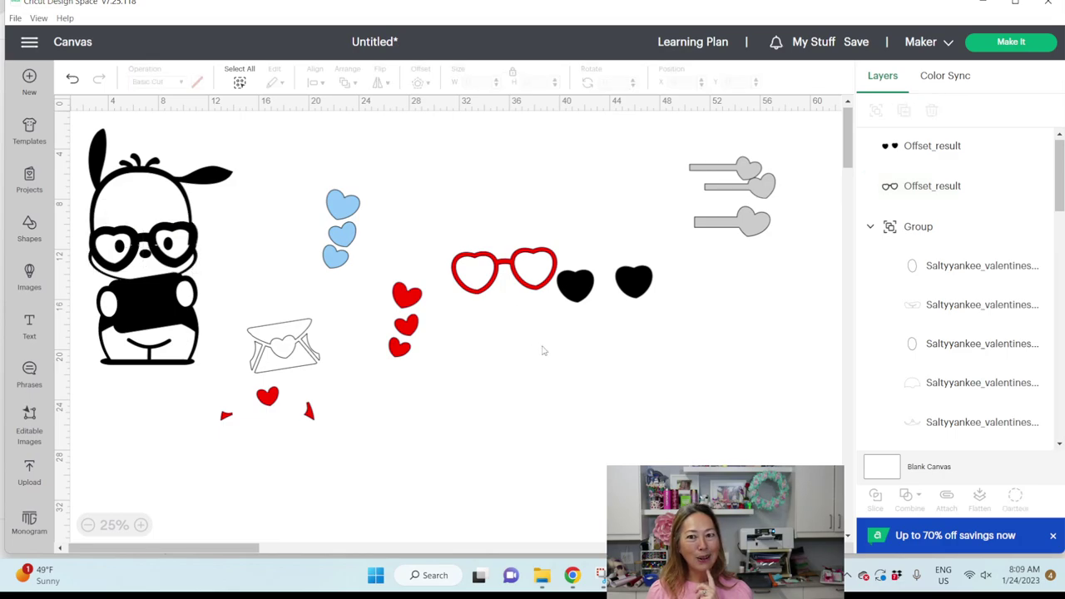